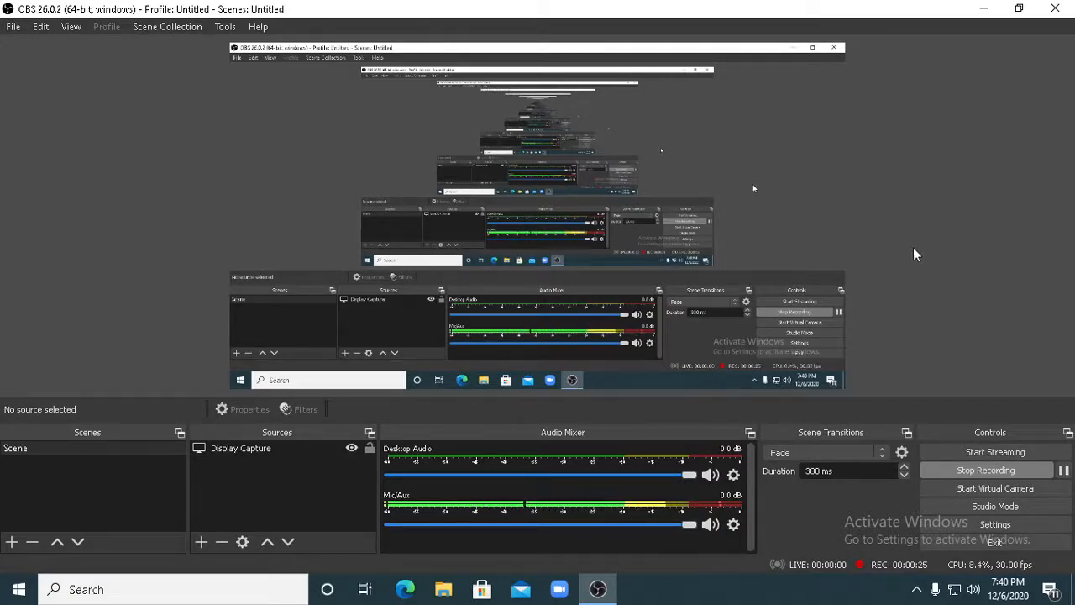
- Minimize the OBS window to reveal the desktop
click(984, 9)
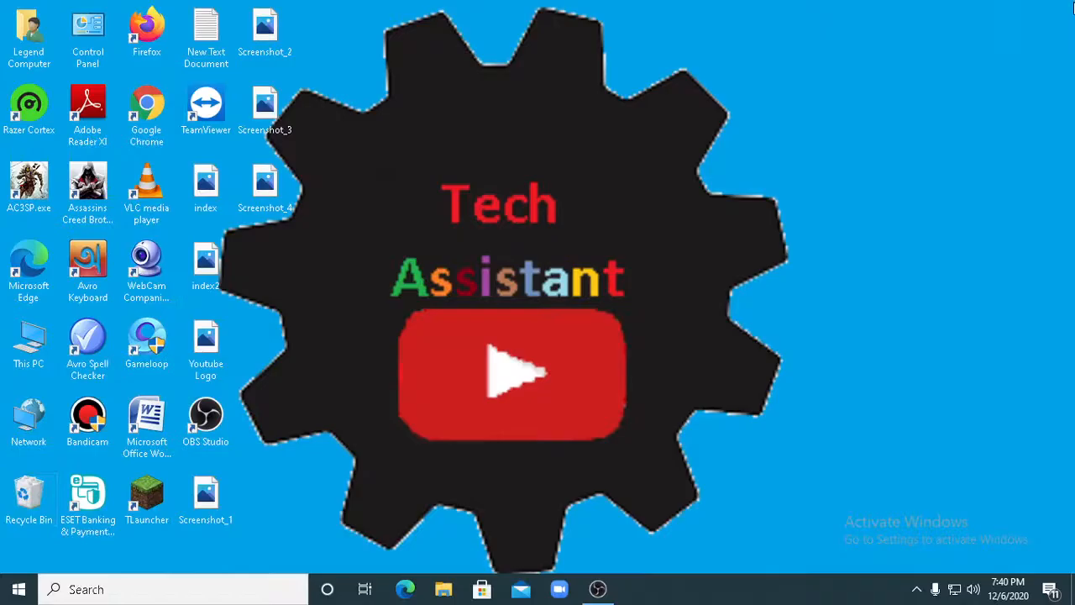
click(26, 504)
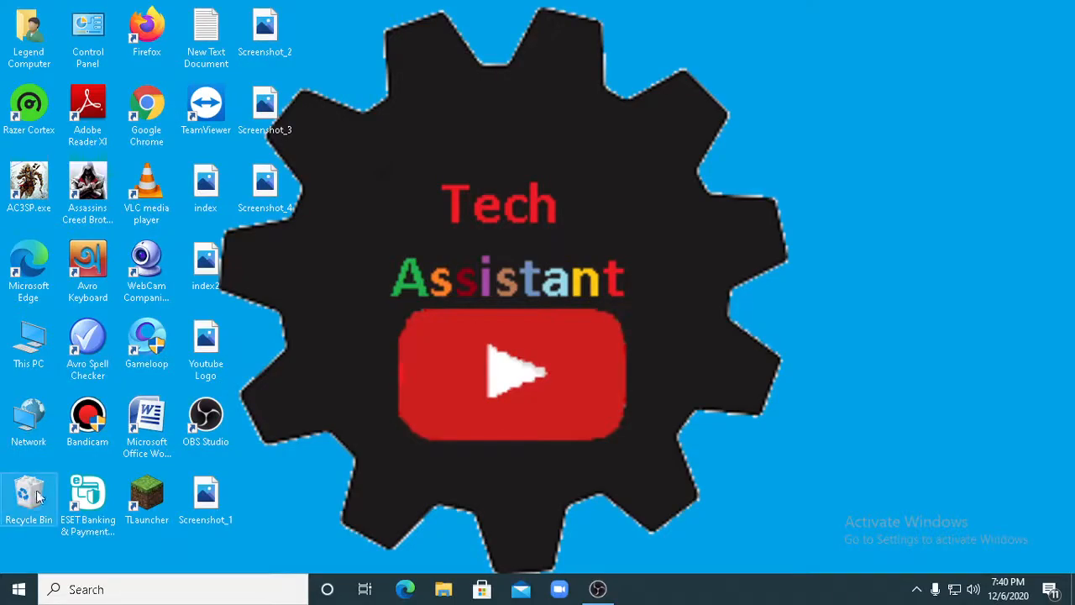
right_click(41, 489)
click(89, 400)
click(590, 309)
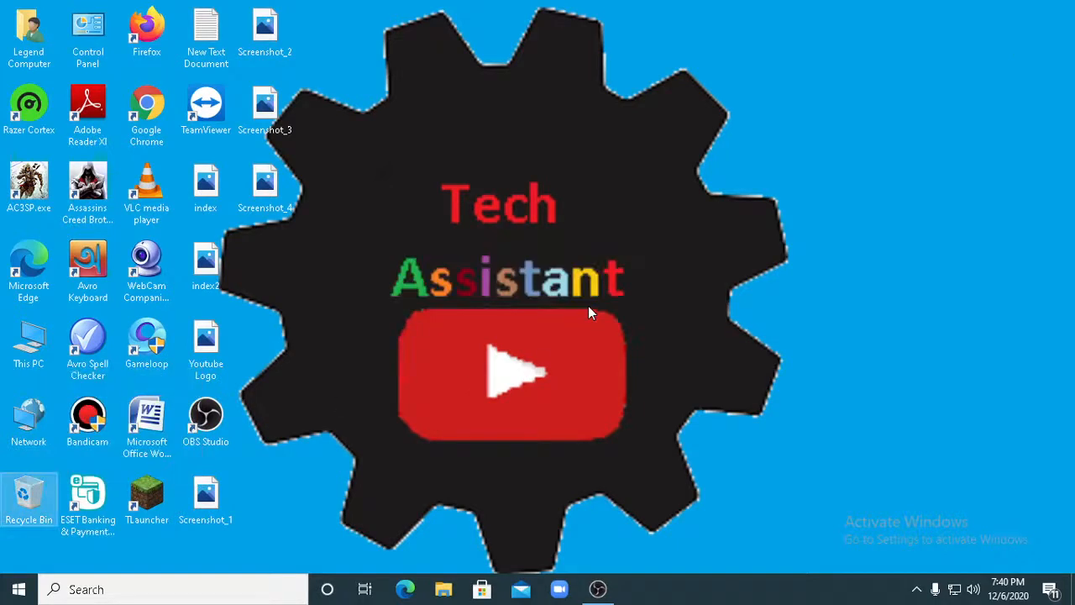
- Open the system properties of This PC and move the System window aside
double_click(29, 340)
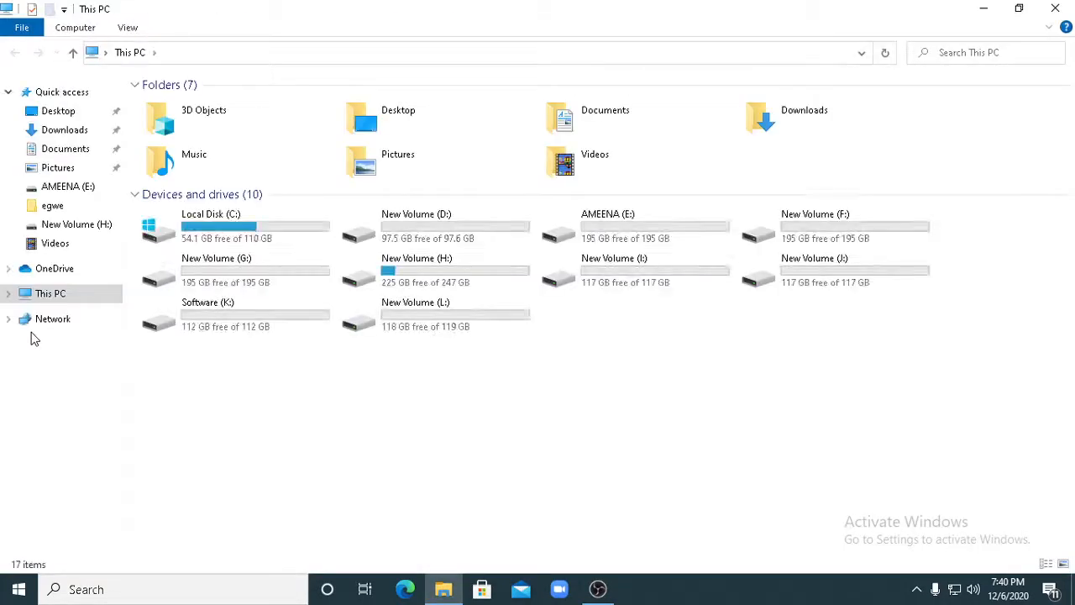
right_click(337, 431)
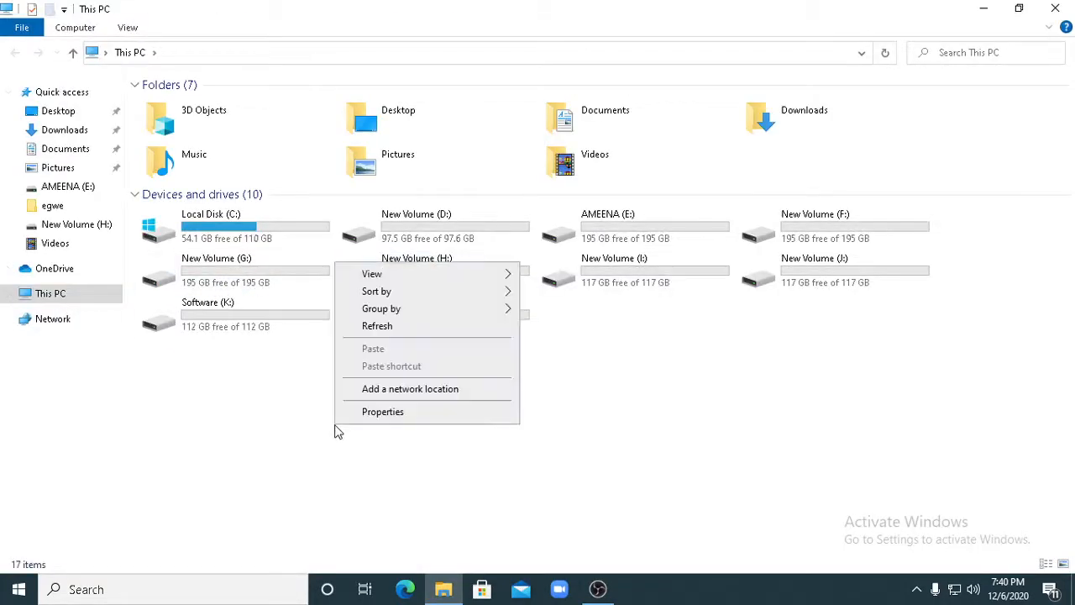
click(371, 413)
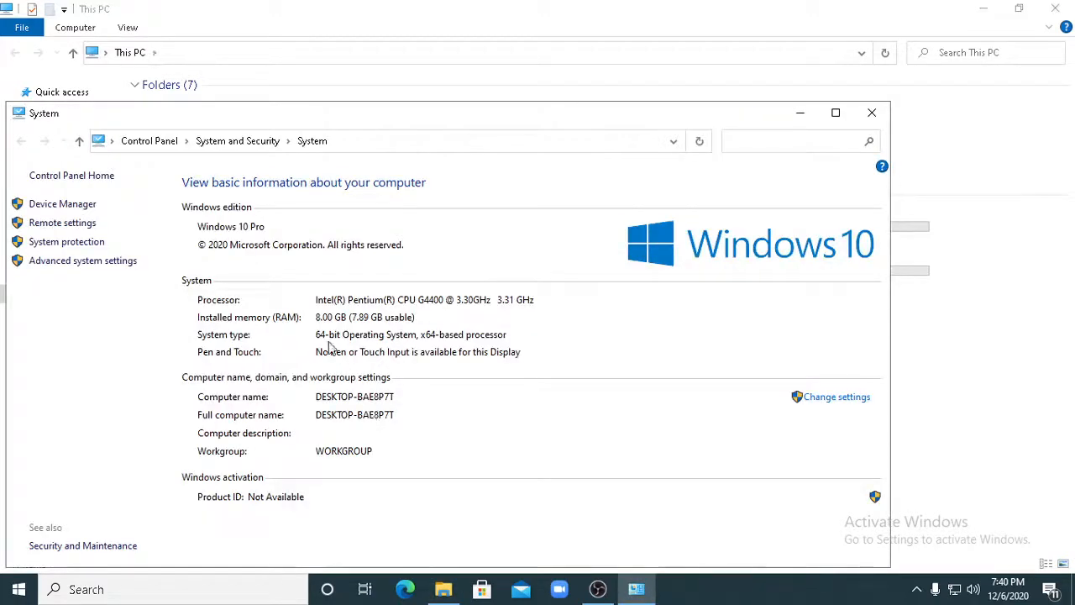
drag(444, 120, 631, 106)
click(597, 589)
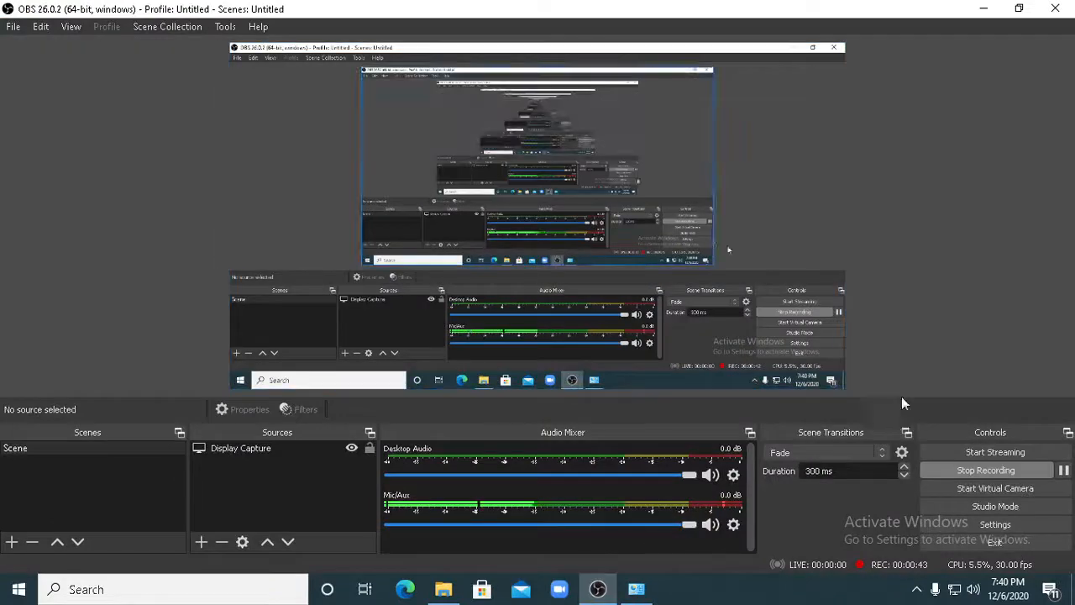
click(992, 13)
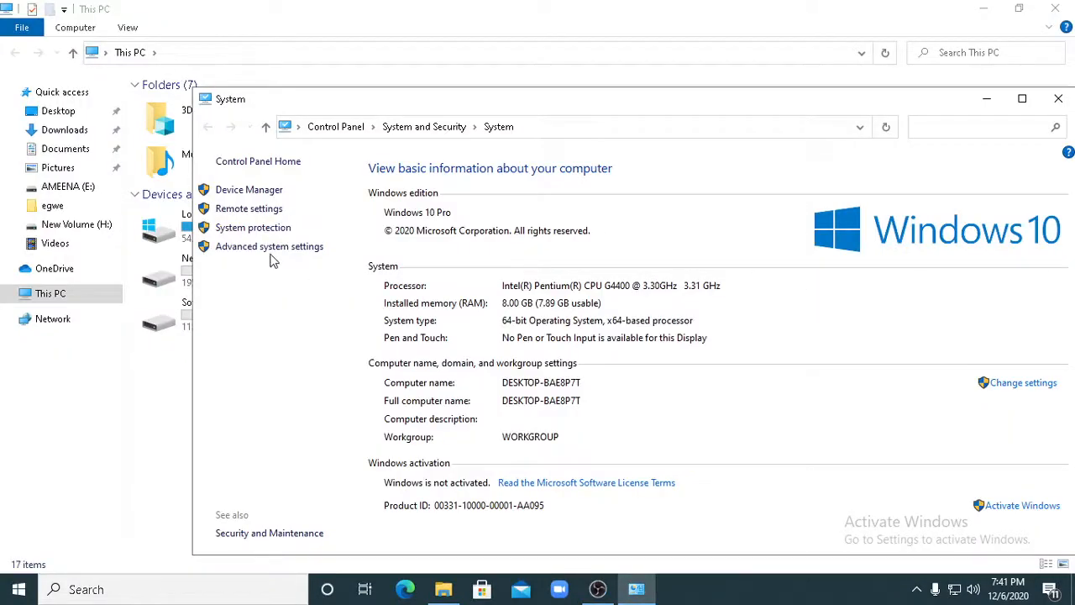
- Turn on Magnifier and enlarge the screen to 300%
key(alt)
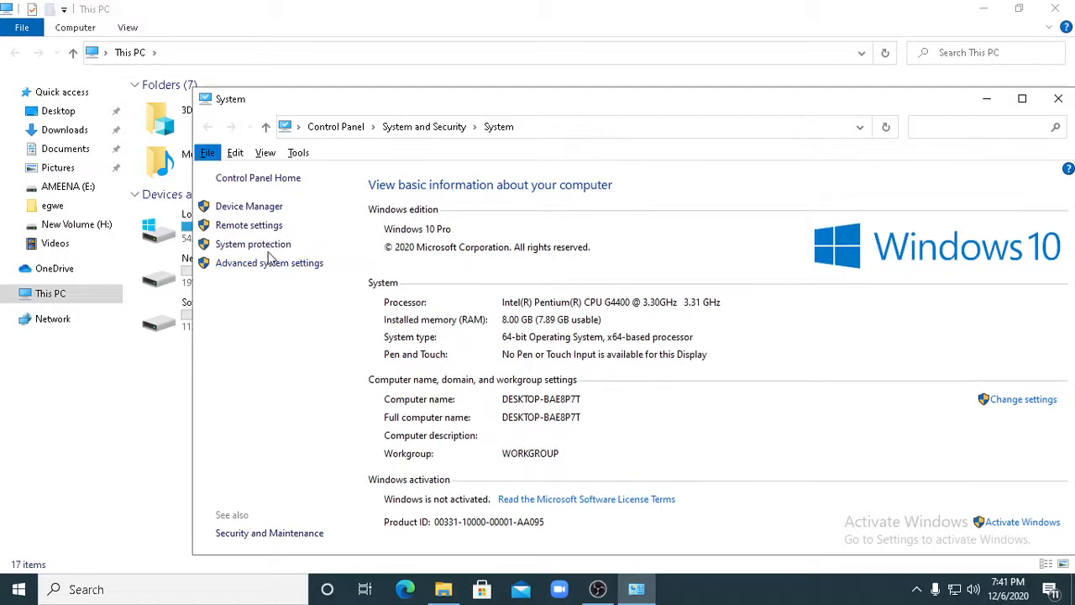
key(super+plus)
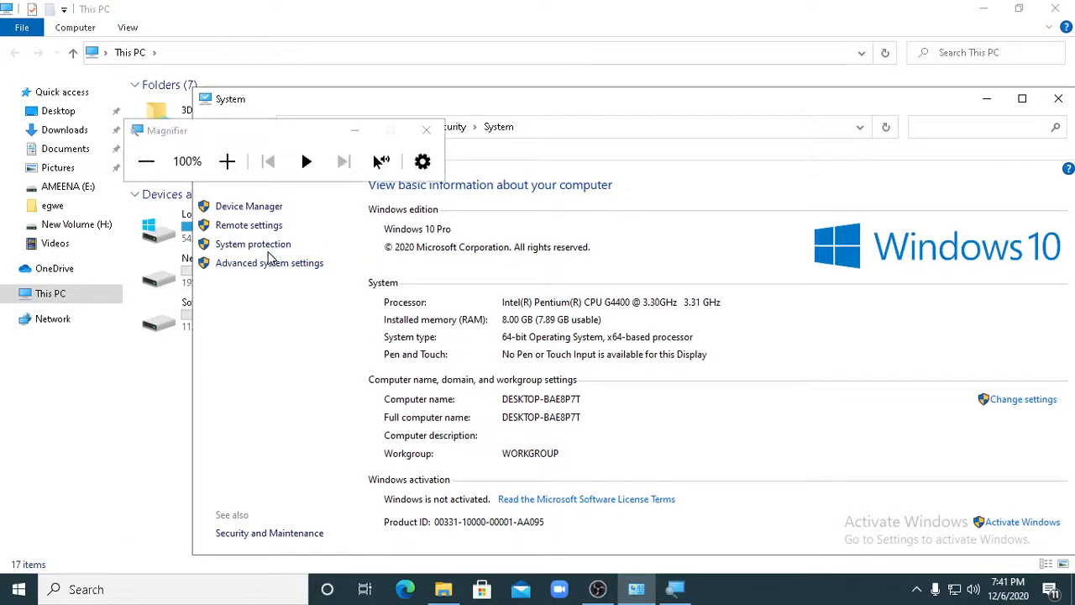
click(227, 161)
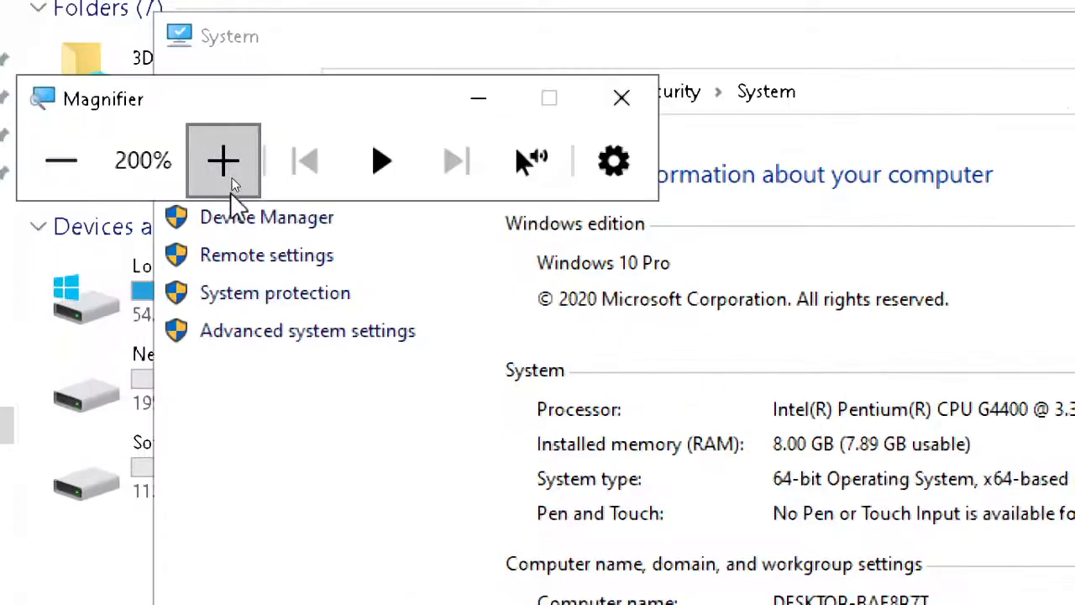
click(227, 161)
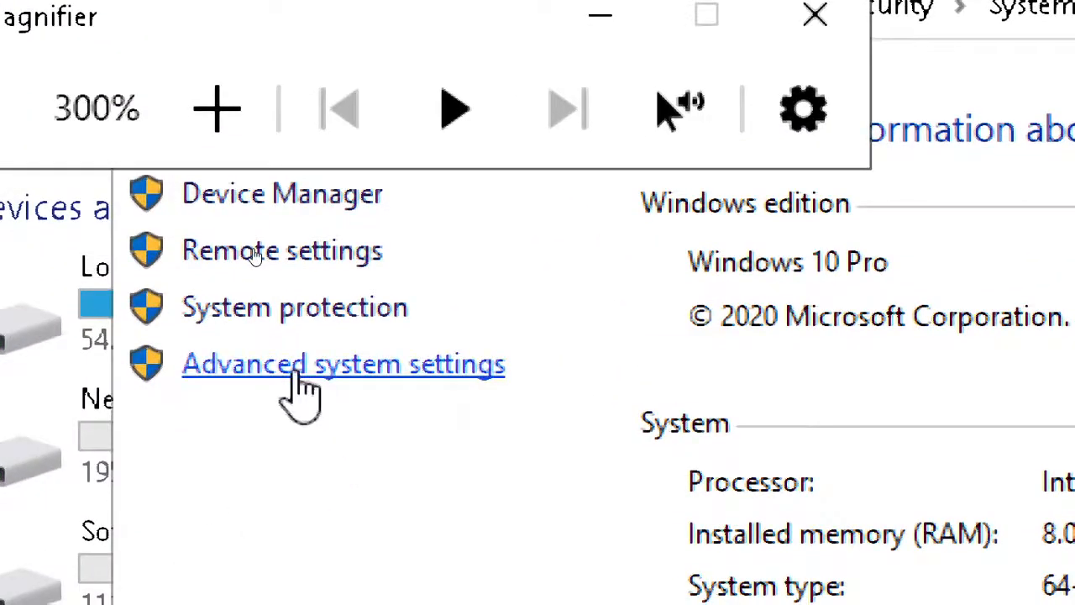
- Open the Virtual Memory settings through the advanced performance options in the advanced system settings
click(299, 371)
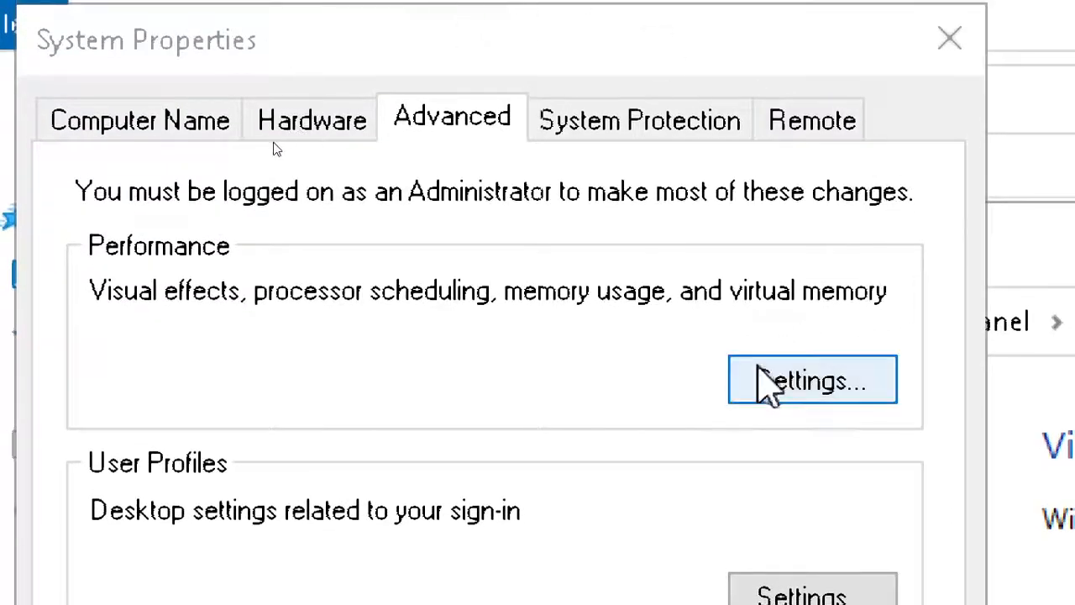
click(796, 385)
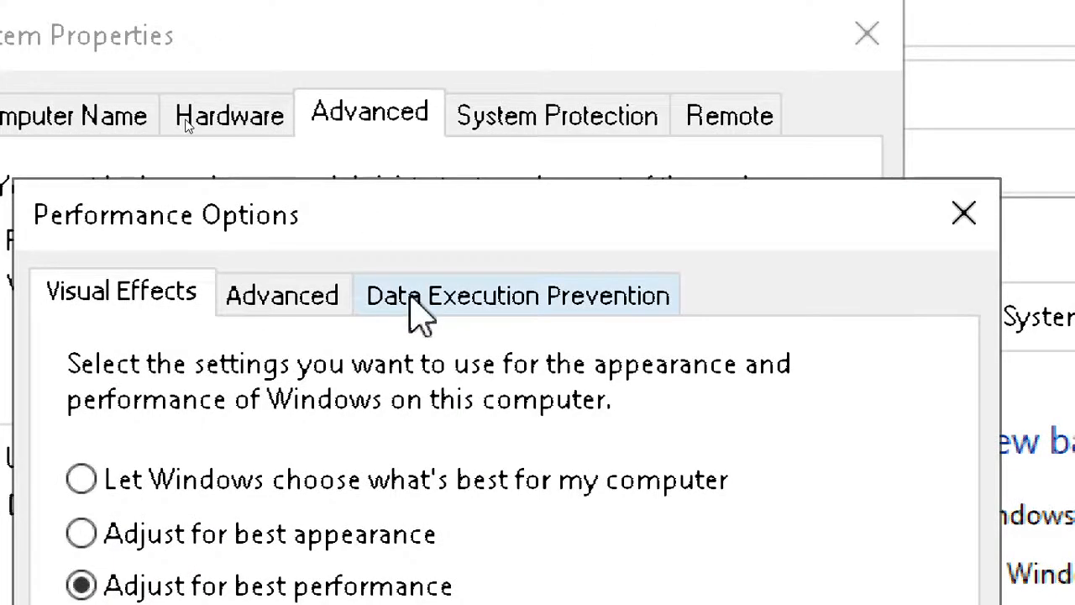
click(285, 304)
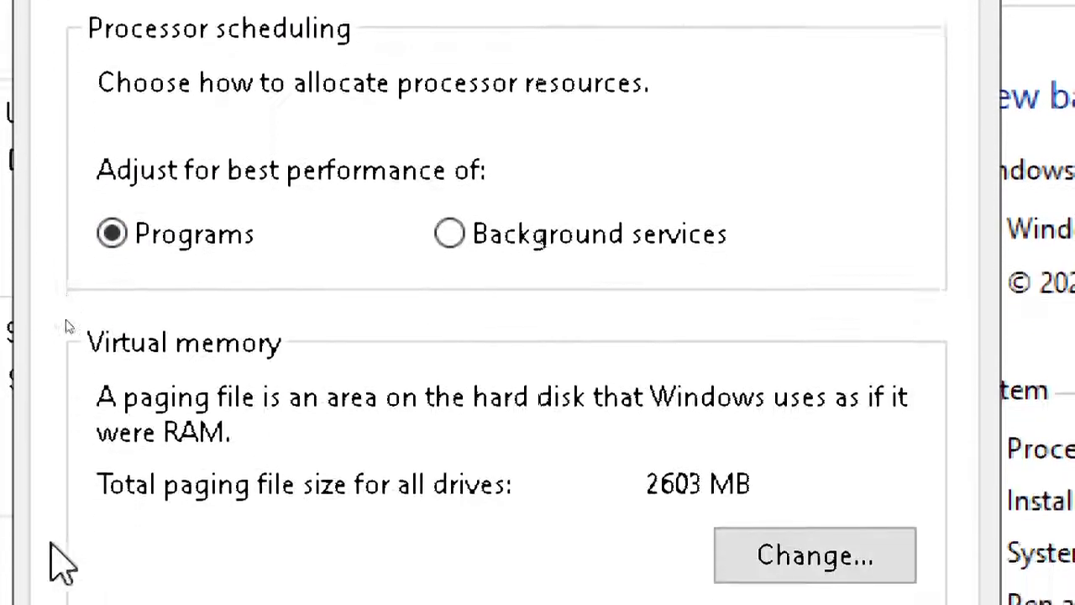
click(812, 565)
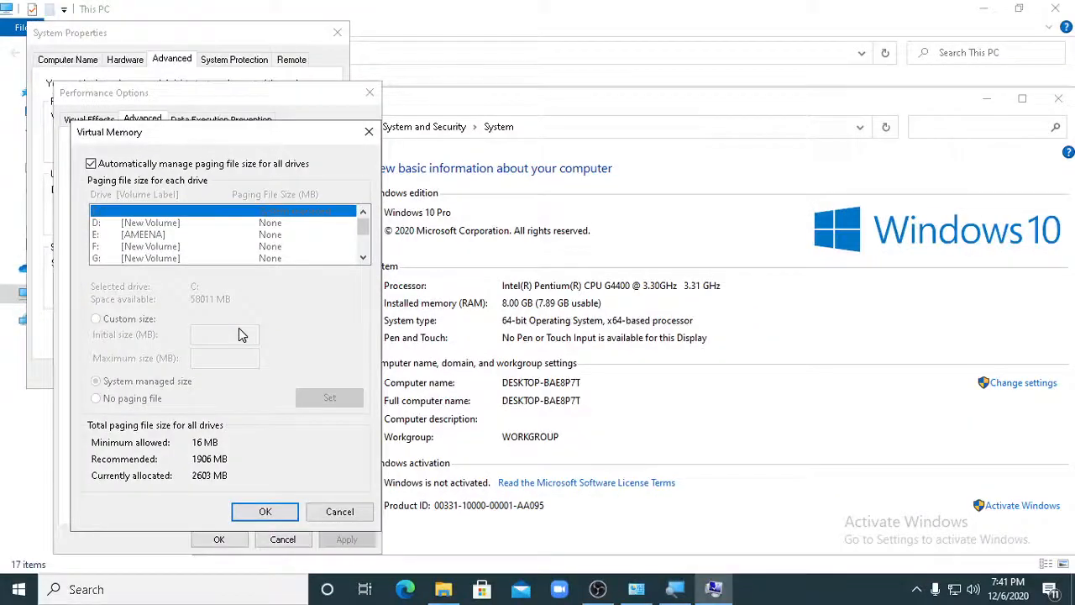
click(686, 586)
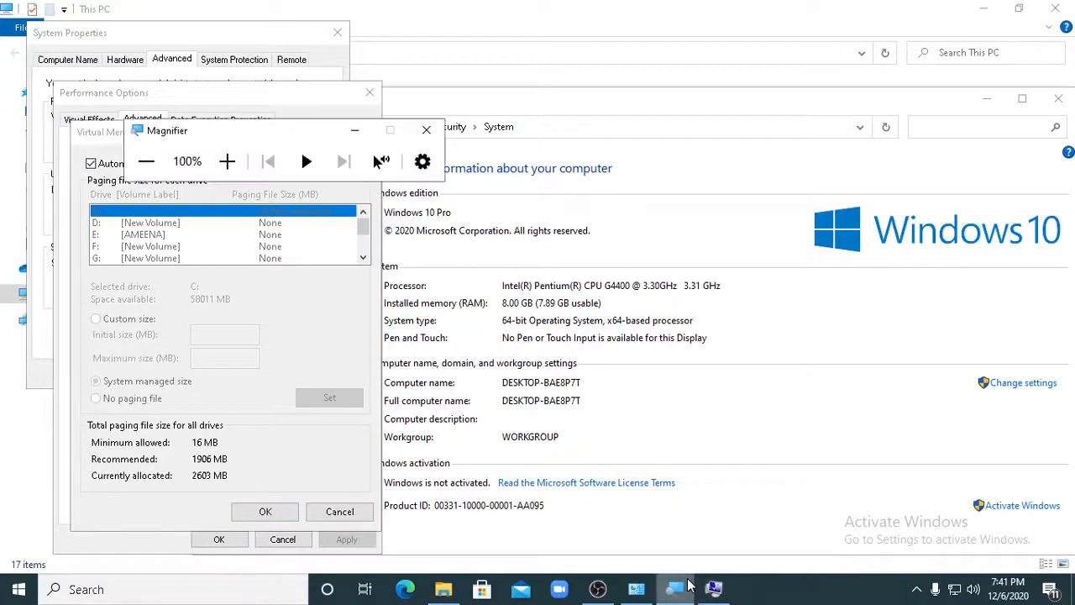
click(687, 586)
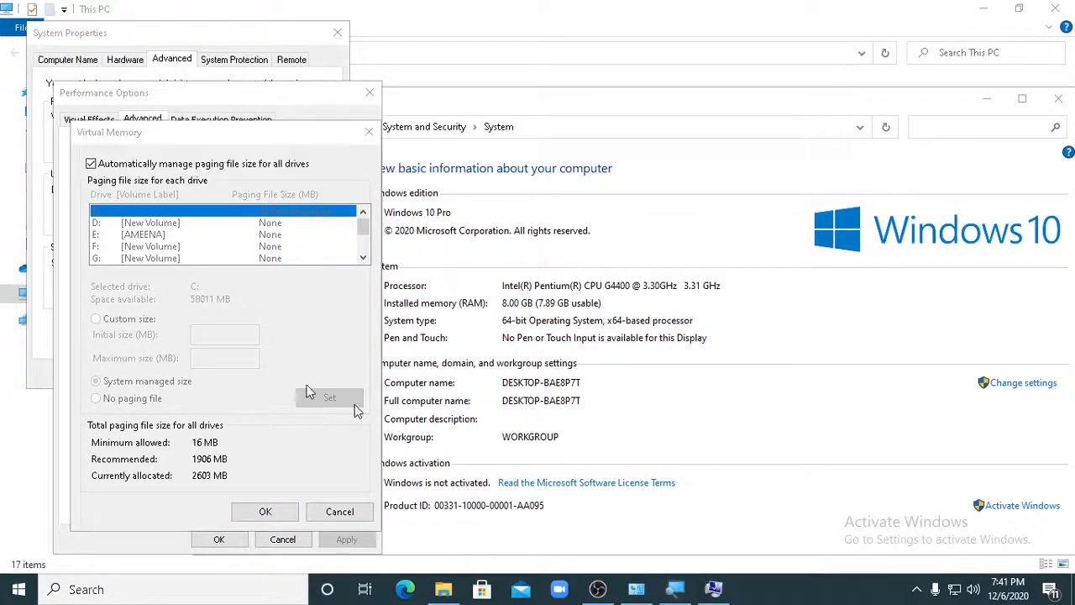
- Disable automatic paging file management and give drive C: a custom size with an initial size of 1906 MB
click(92, 164)
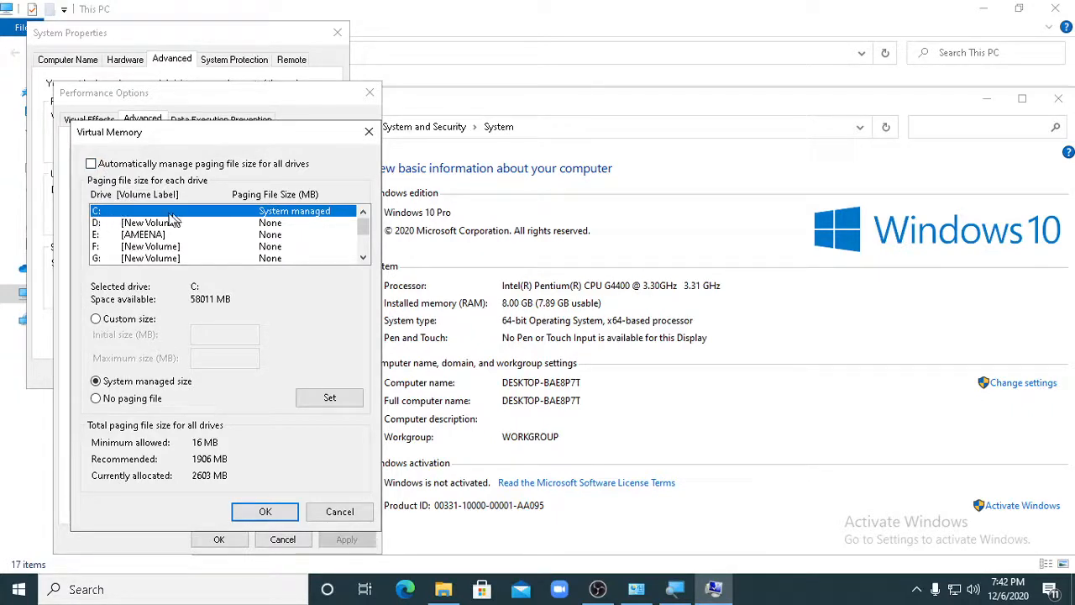
click(96, 320)
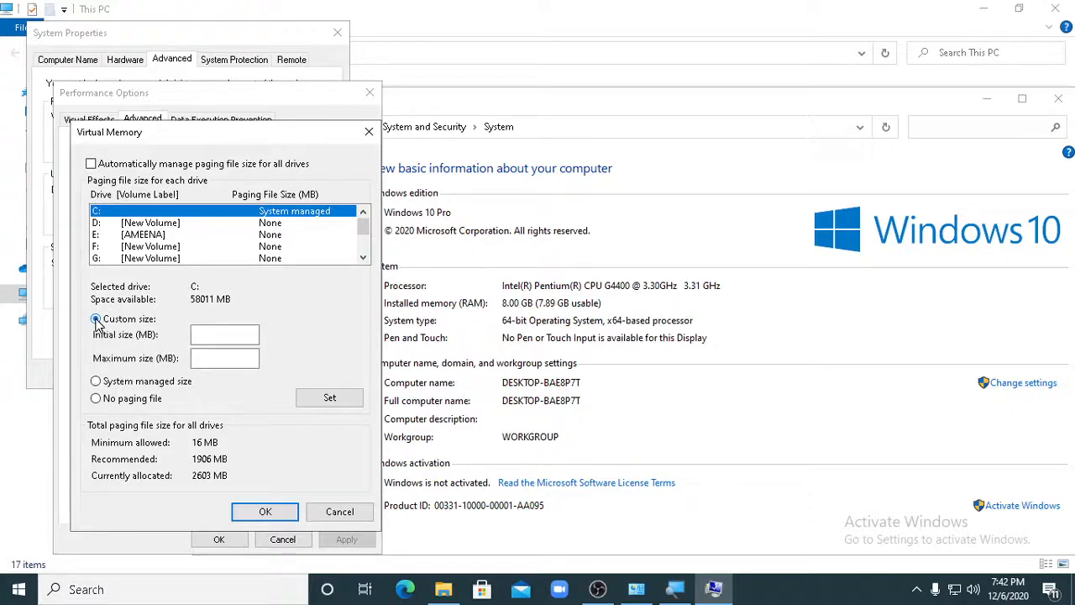
click(216, 336)
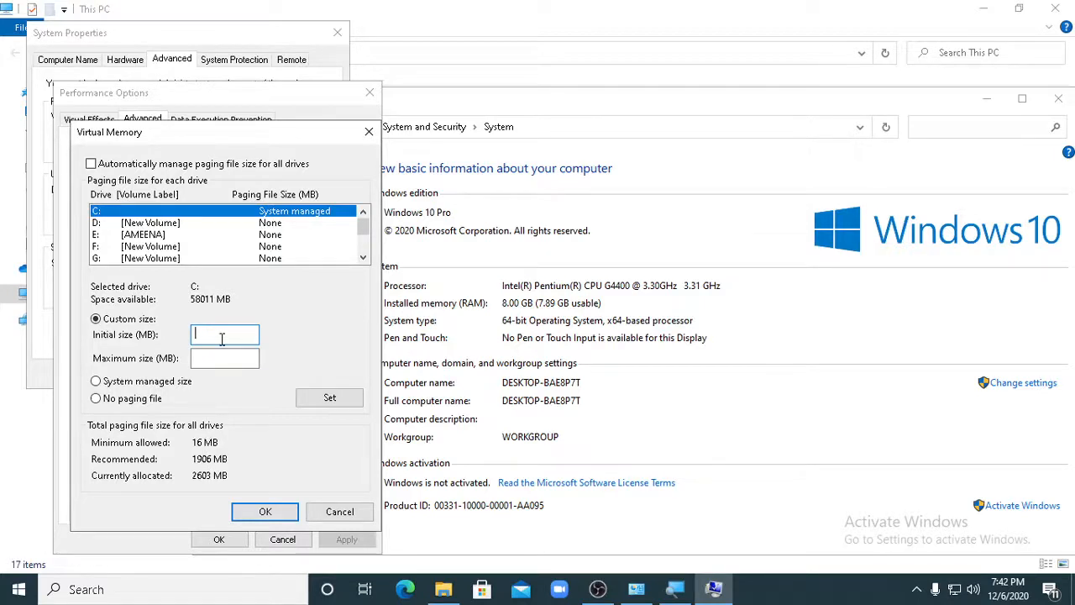
text(1906)
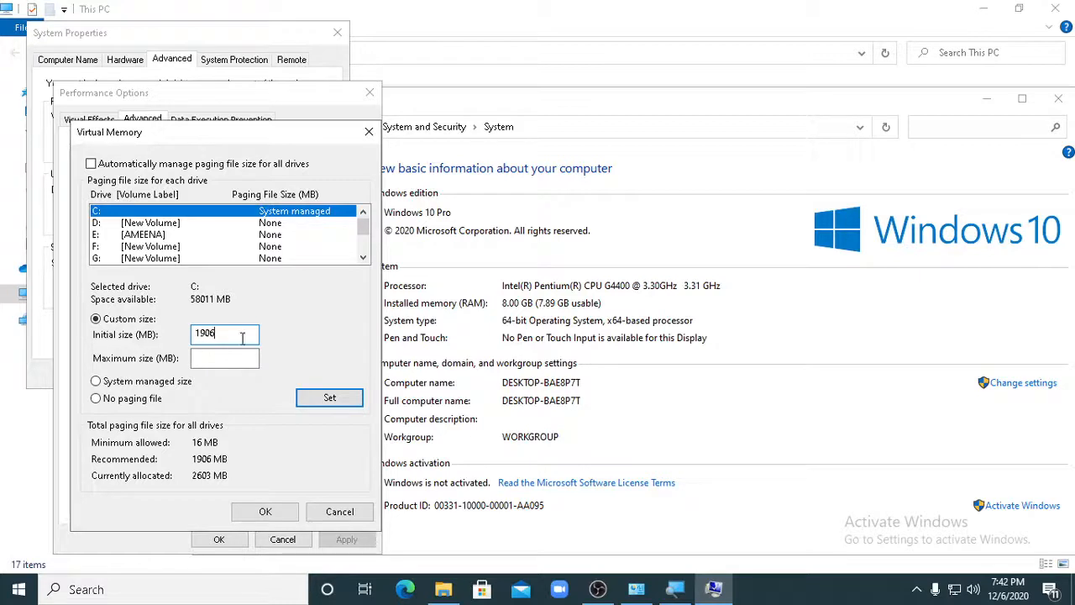
- Bring the System window forward, then find and open Calculator and place it over that window
click(679, 304)
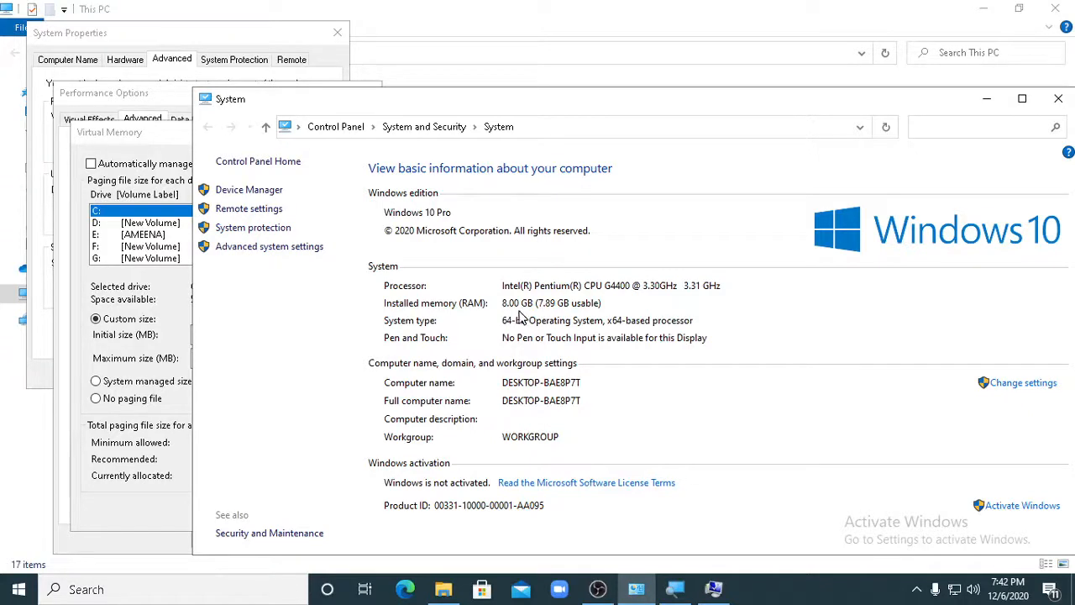
click(124, 588)
text(calc)
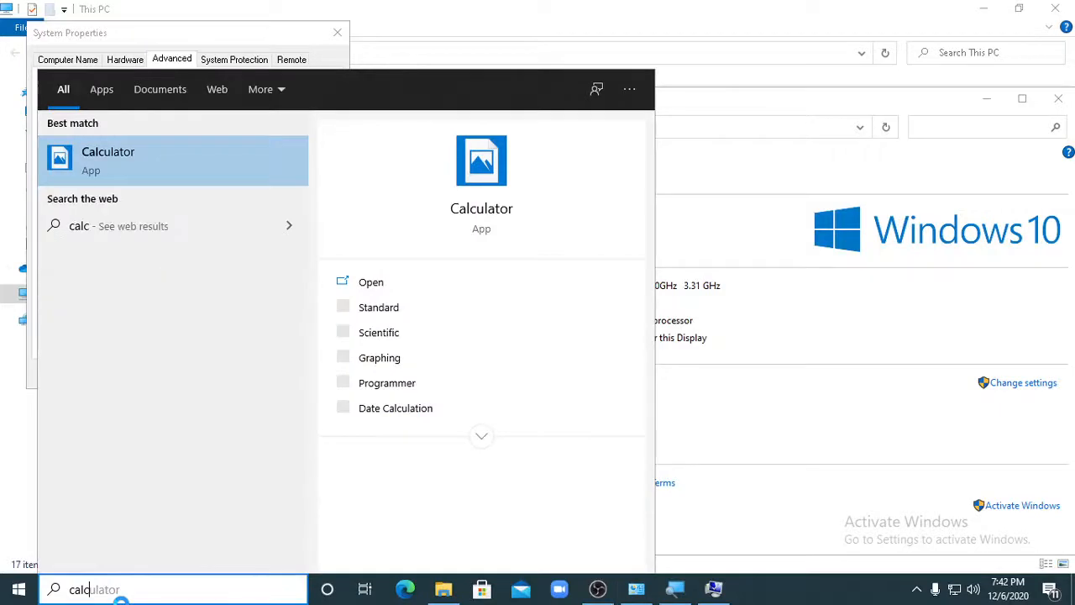
click(94, 168)
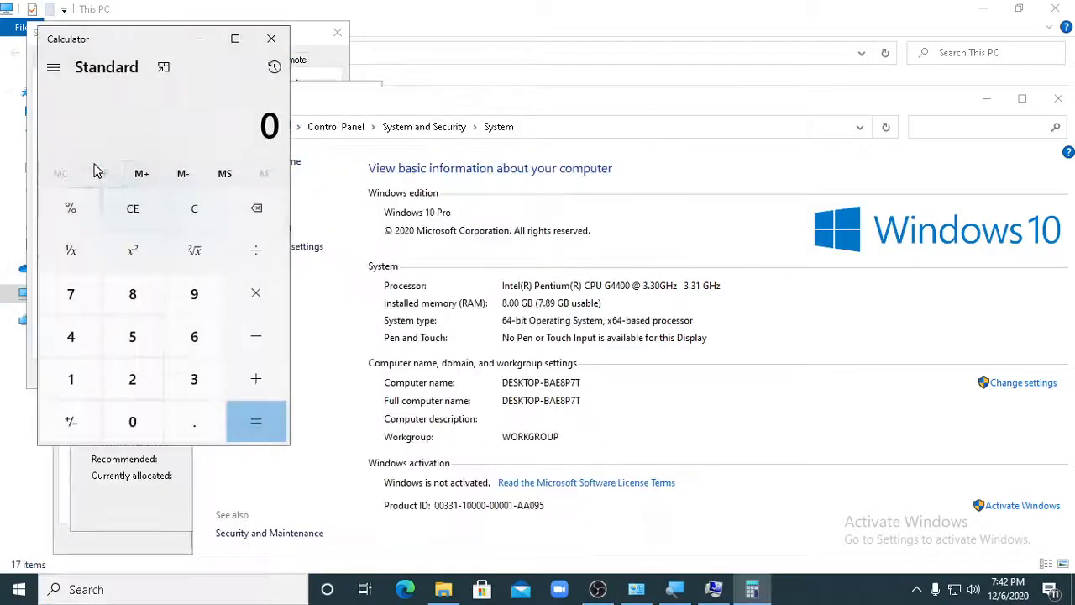
drag(130, 41, 642, 88)
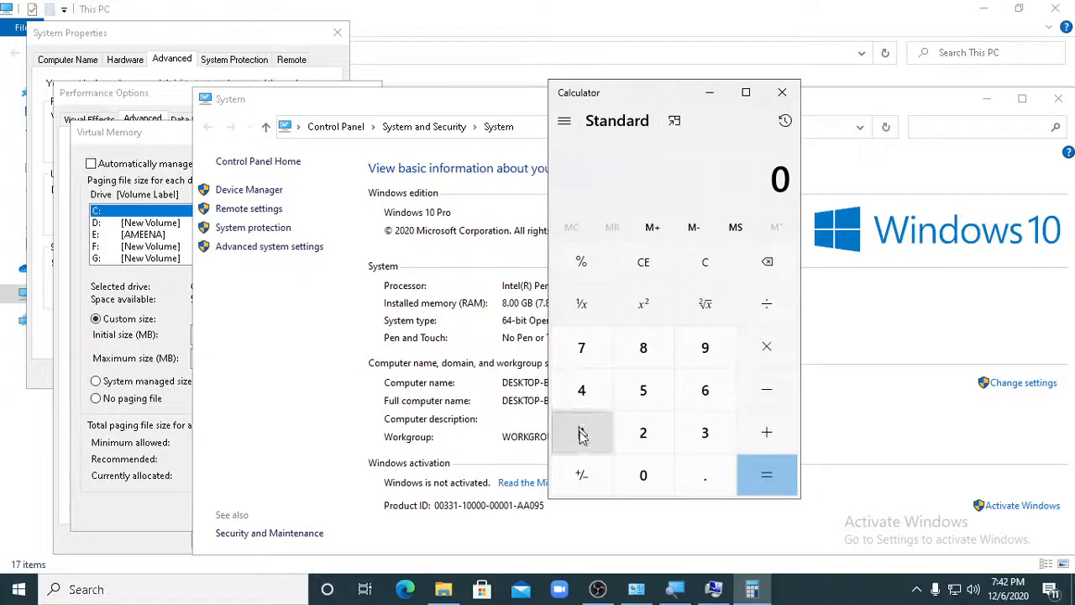
drag(636, 99, 670, 104)
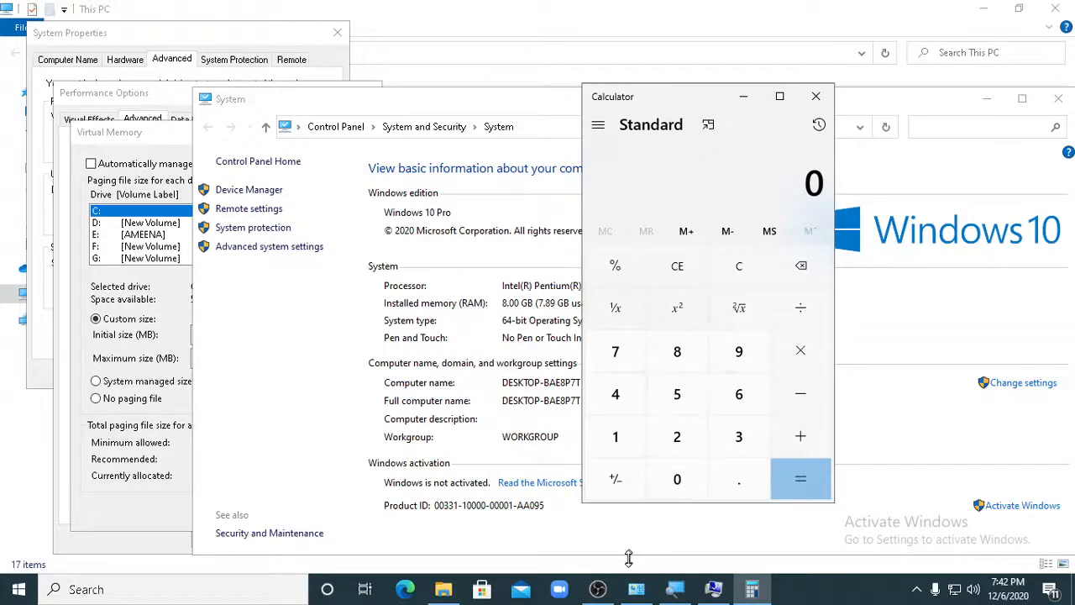
- Multiply 1024 by 8 in Calculator to convert the 8 GB of installed memory to megabytes
click(597, 589)
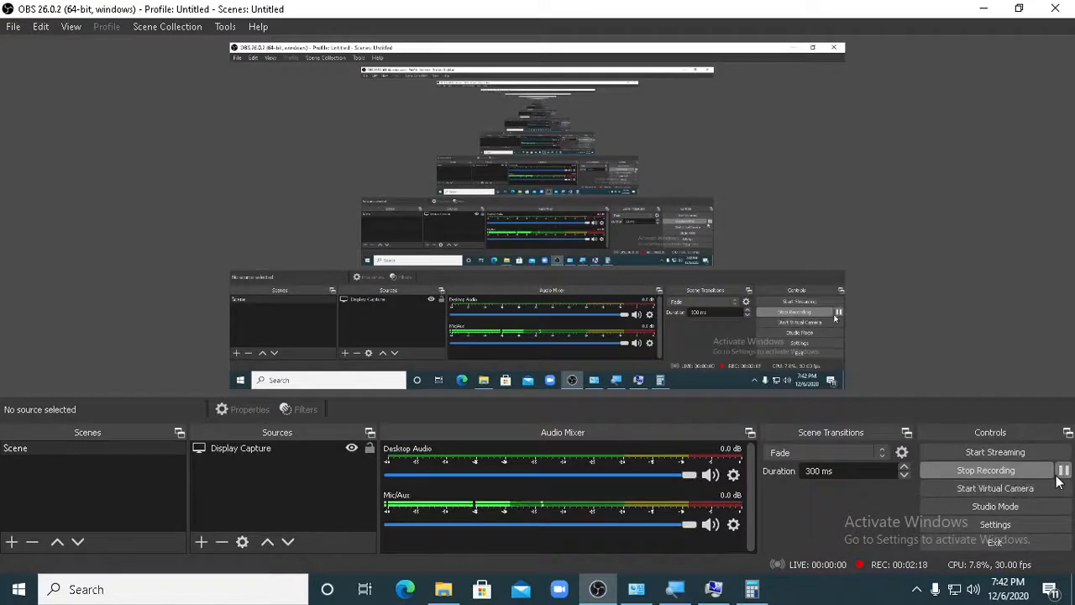
click(752, 589)
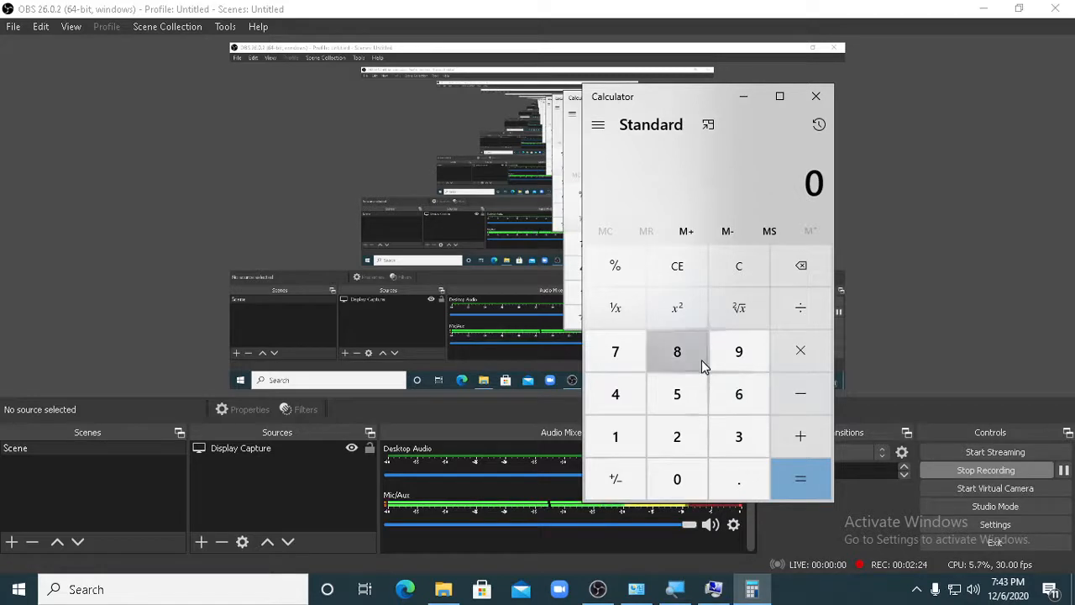
click(612, 443)
click(679, 475)
click(679, 437)
key(4)
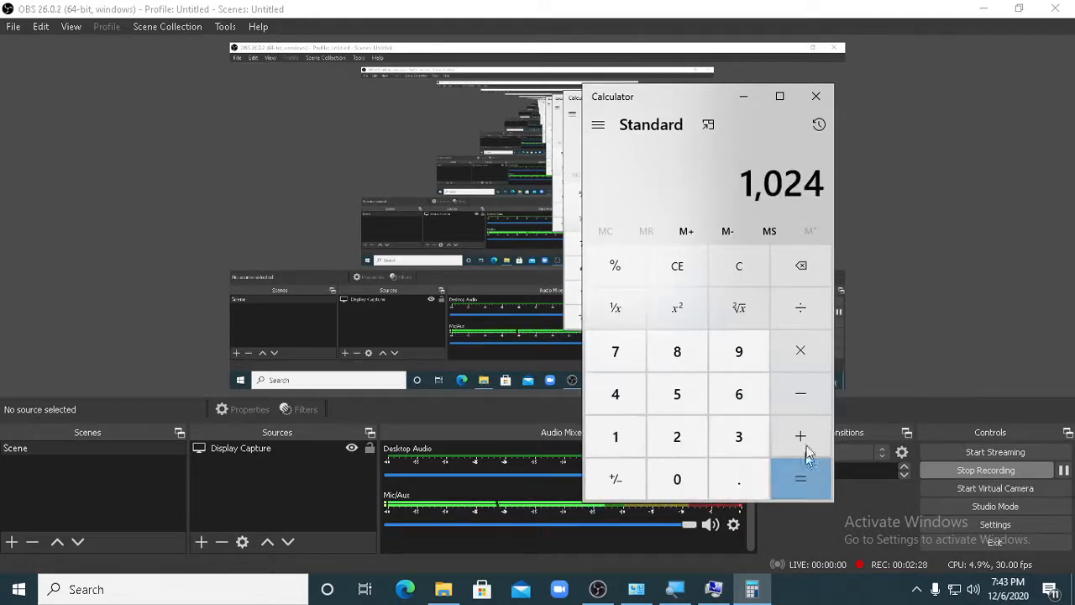
click(811, 357)
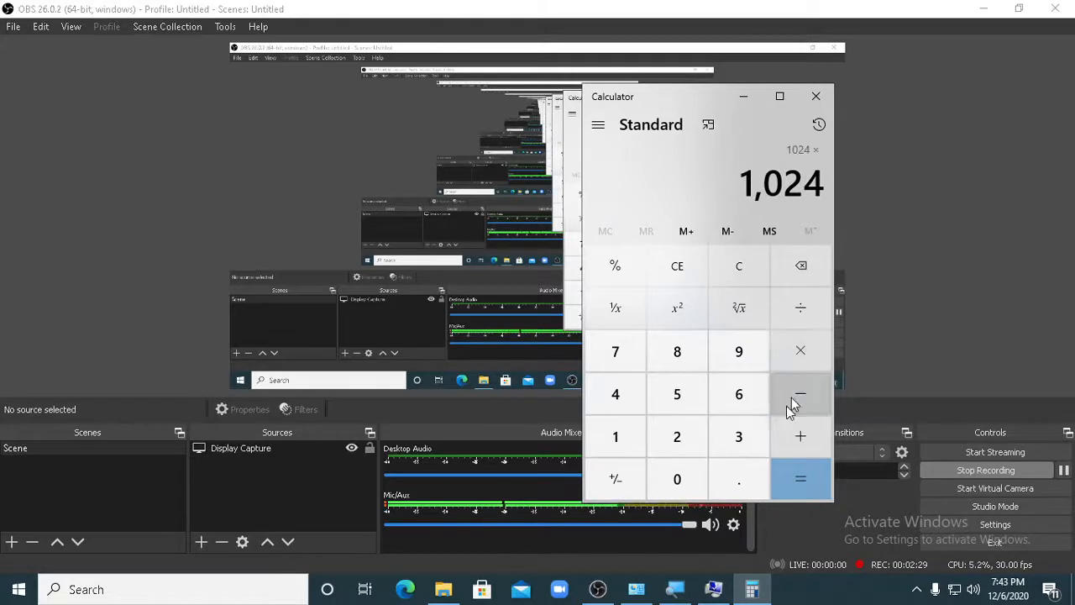
click(677, 361)
click(806, 488)
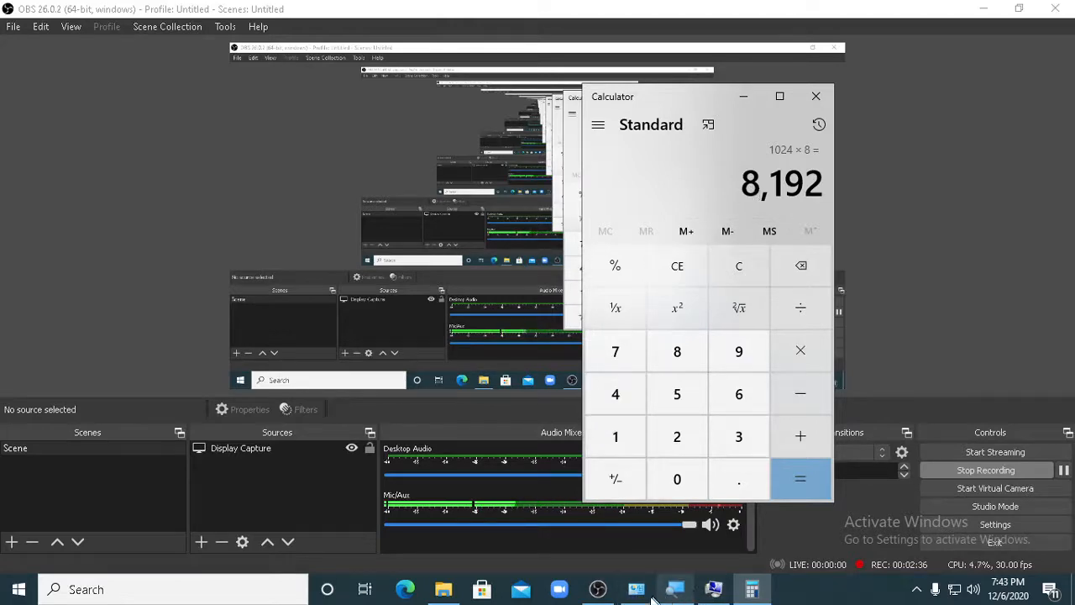
- Bring the System window, the Virtual Memory dialog and Calculator back into view together
click(681, 595)
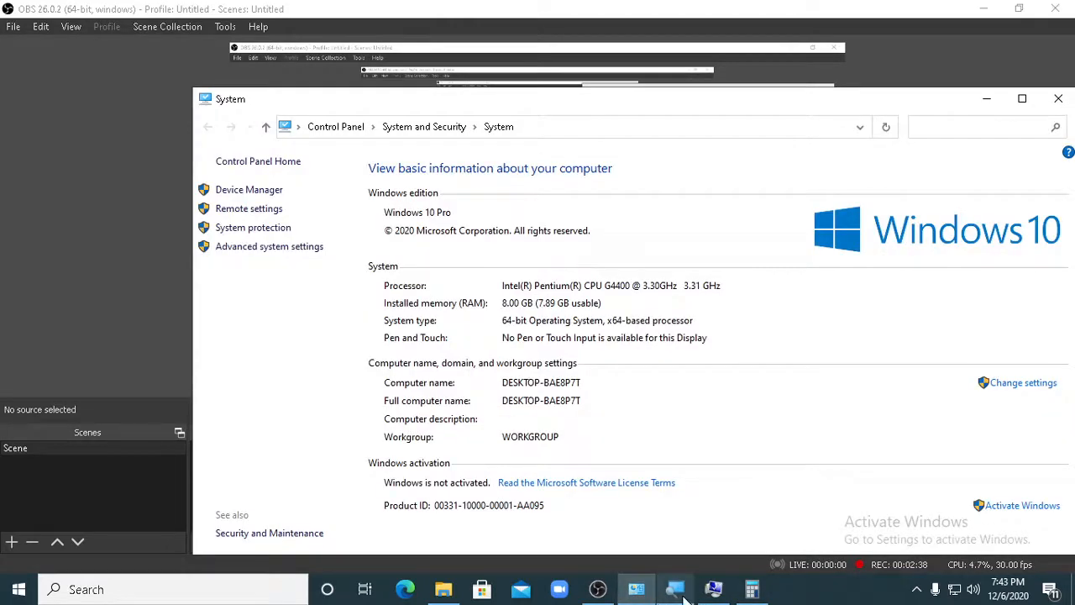
click(713, 592)
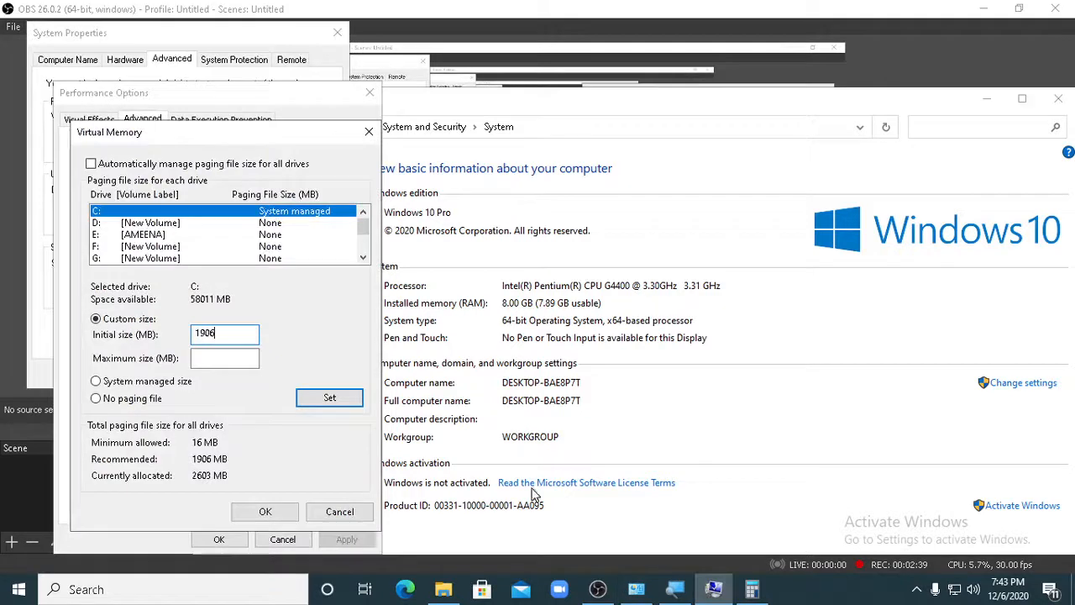
click(746, 593)
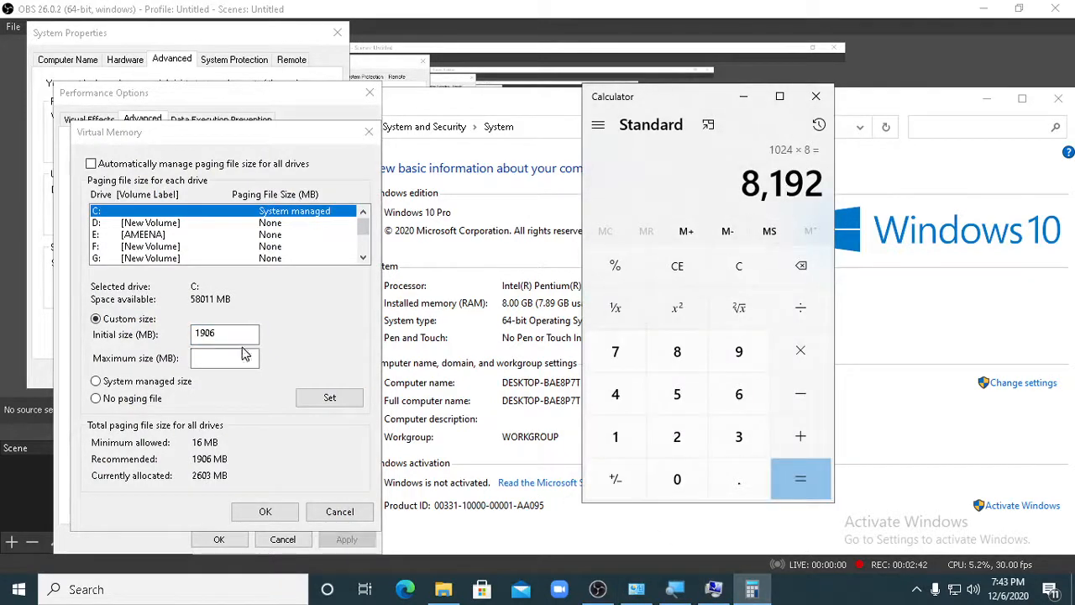
- Set drive C:'s maximum paging file size to 8192 MB, confirm the virtual memory settings and acknowledge the restart notice
click(242, 356)
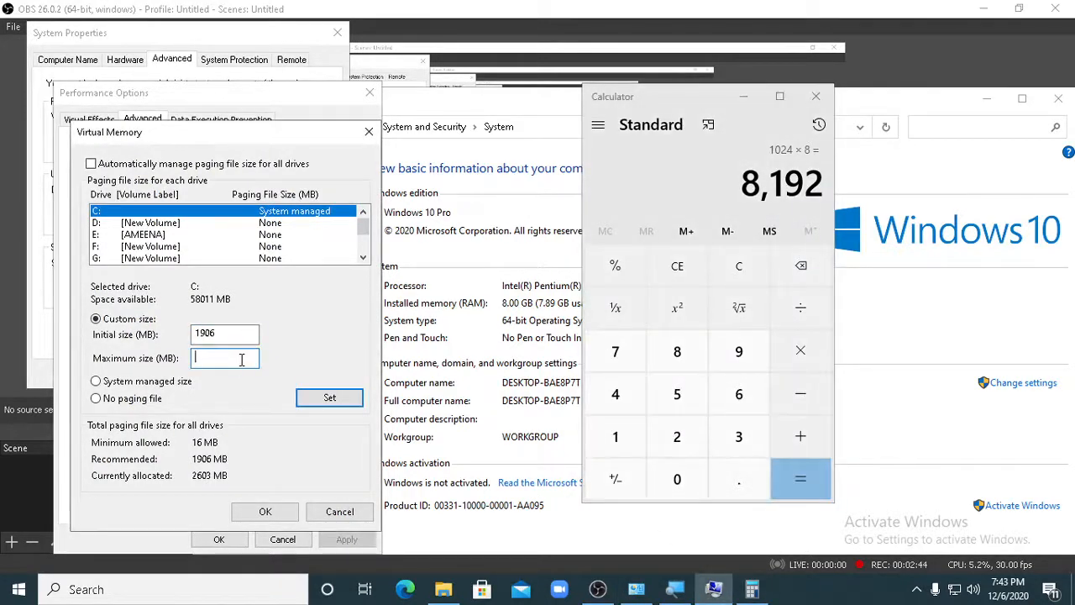
text(8192)
click(330, 402)
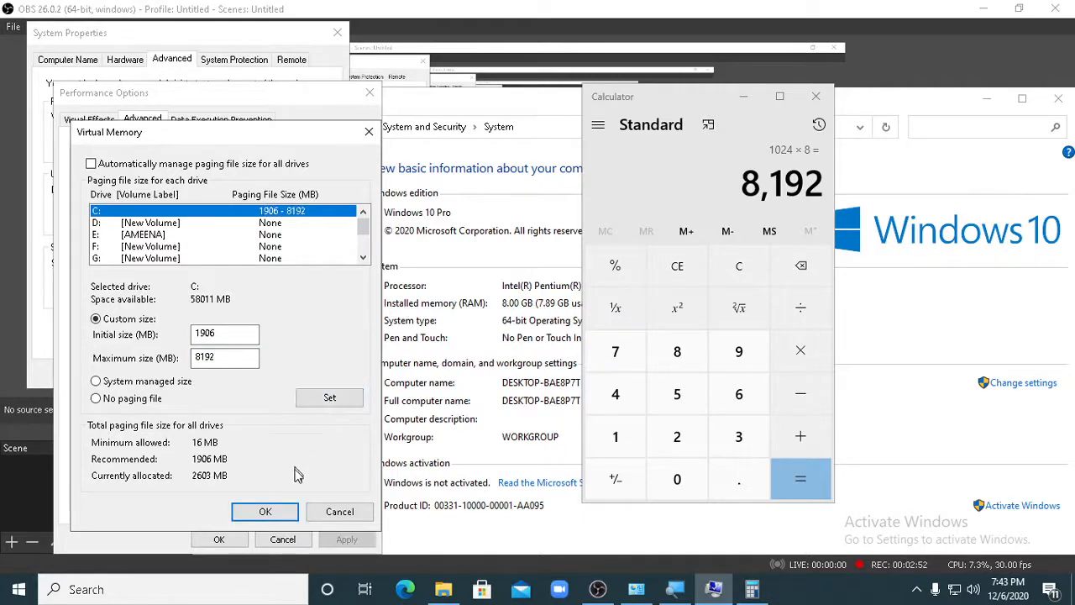
click(272, 513)
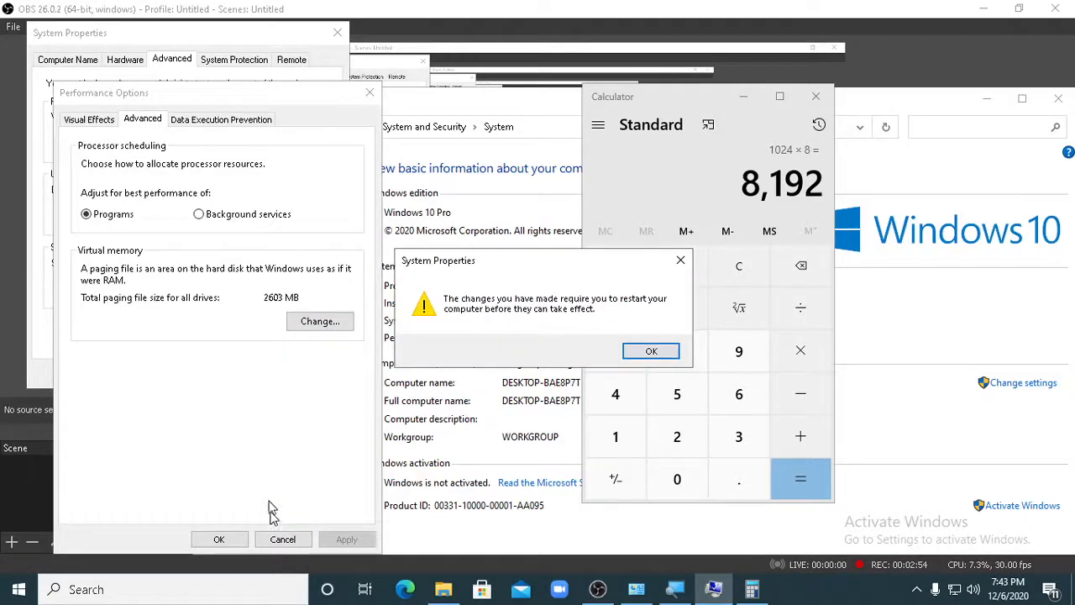
drag(612, 269, 494, 342)
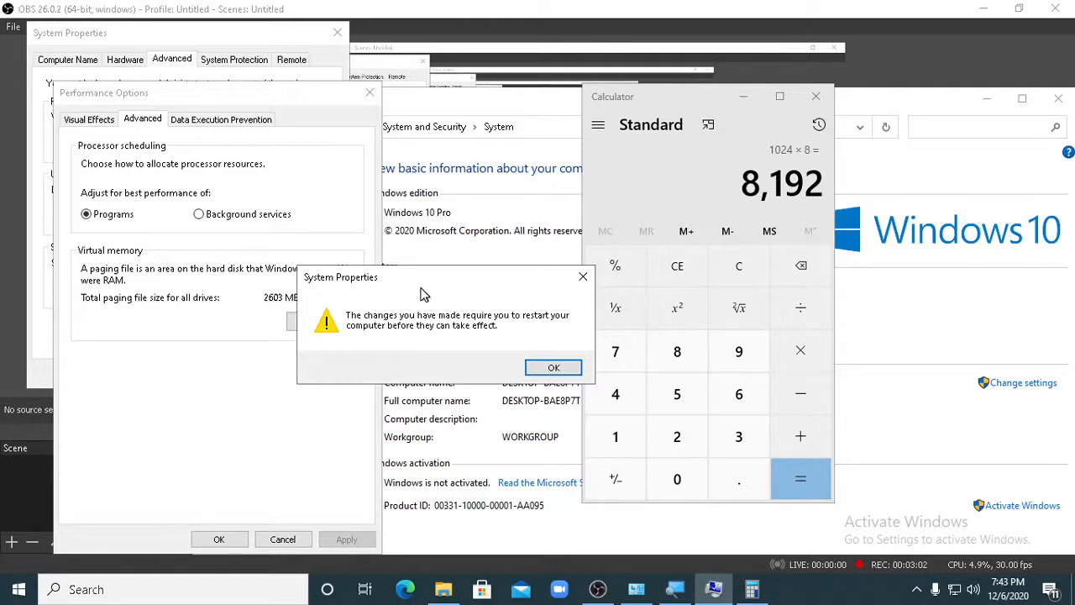
click(554, 368)
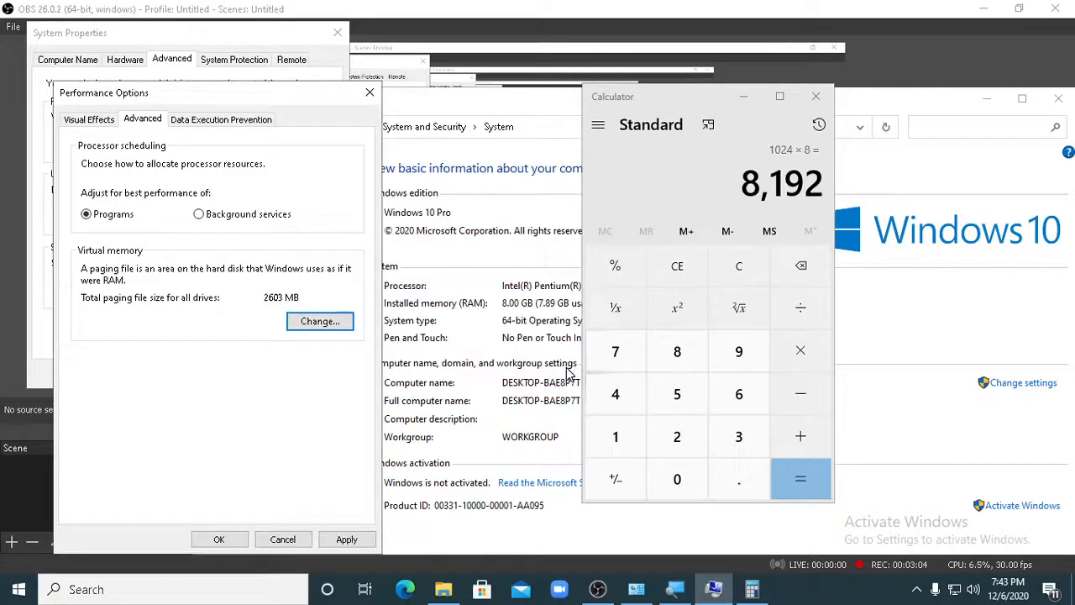
- Confirm and close Performance Options and System Properties, and choose to restart the computer later
click(340, 540)
click(218, 539)
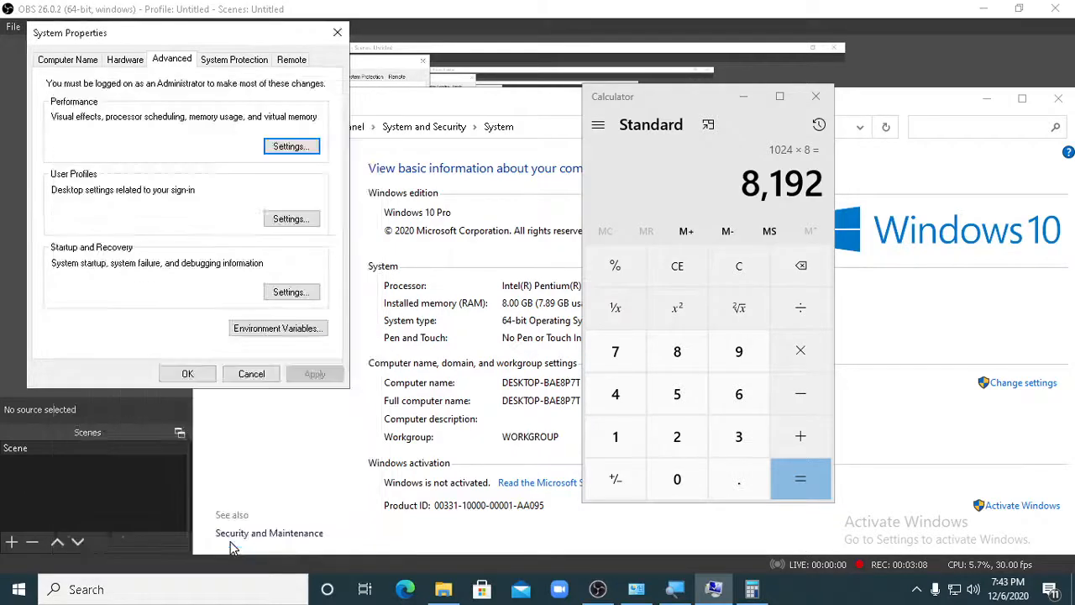
click(187, 374)
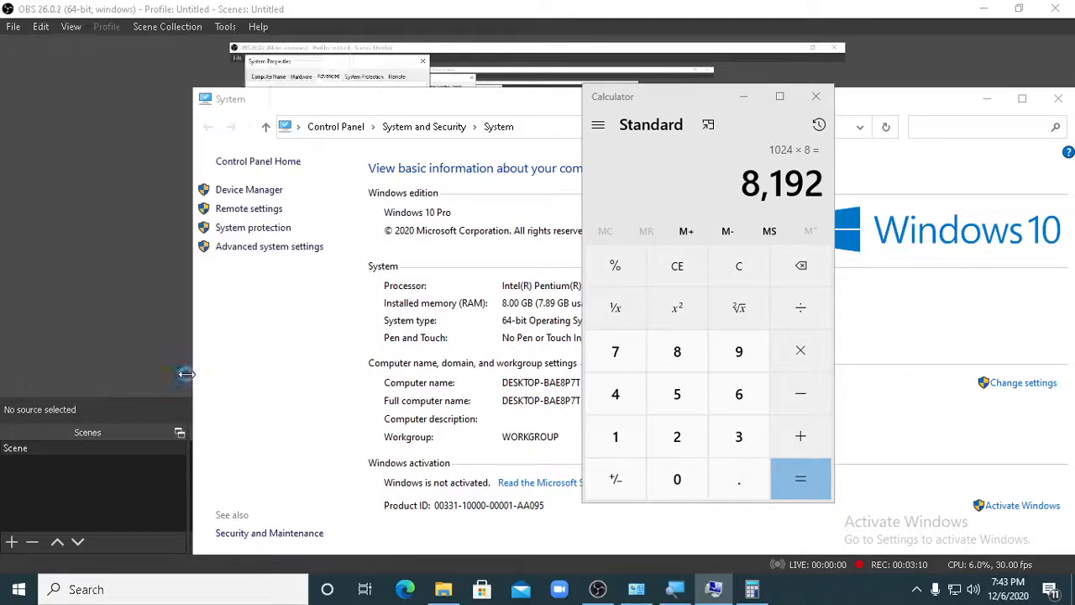
drag(512, 216, 328, 364)
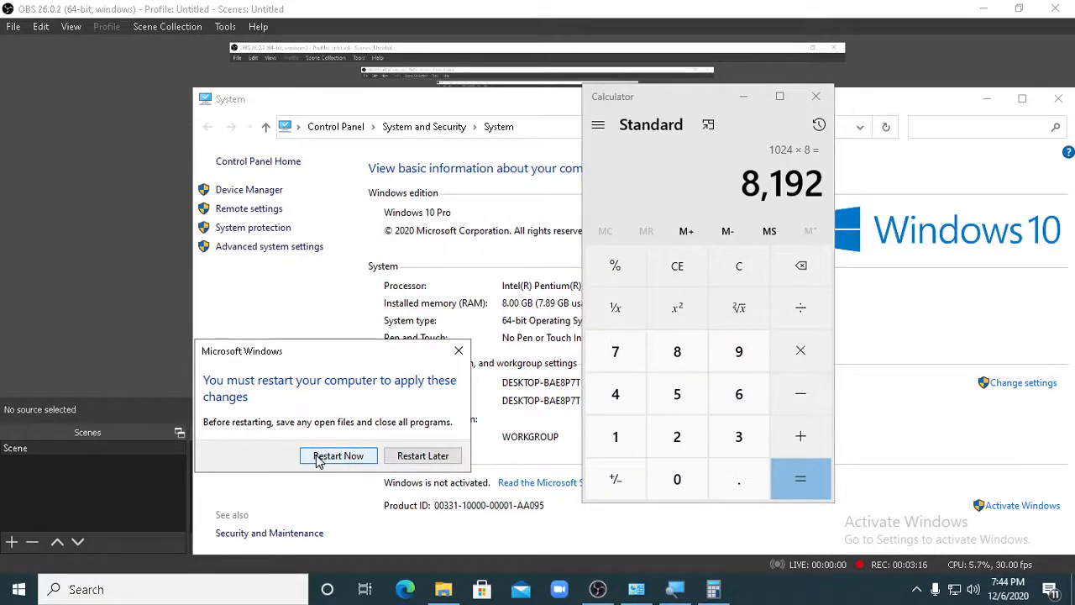
click(412, 462)
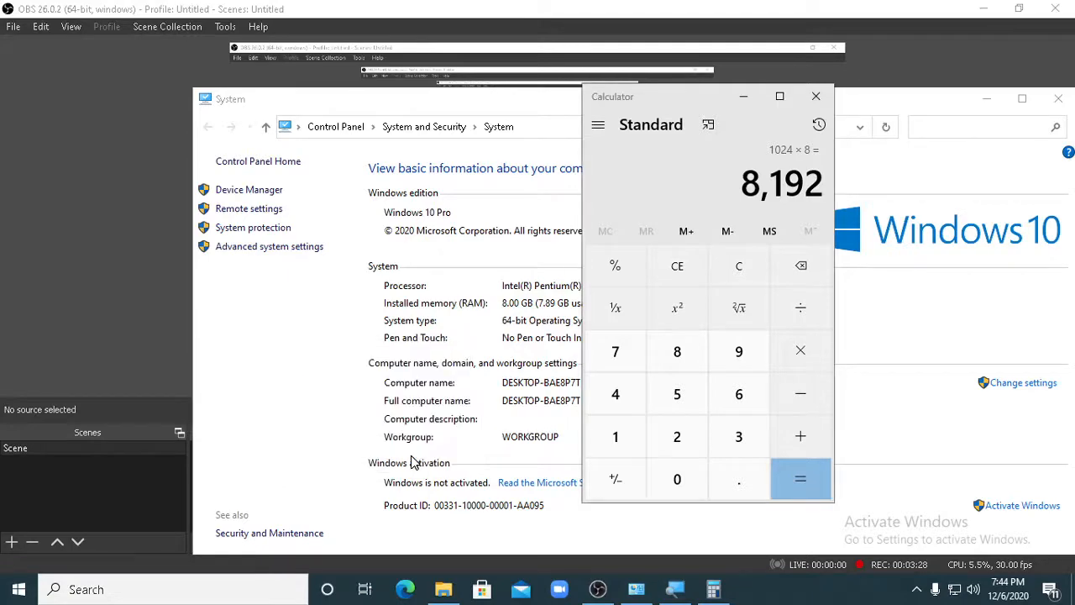
- Clear the desktop by closing the System window, Calculator and File Explorer and minimizing OBS
click(231, 188)
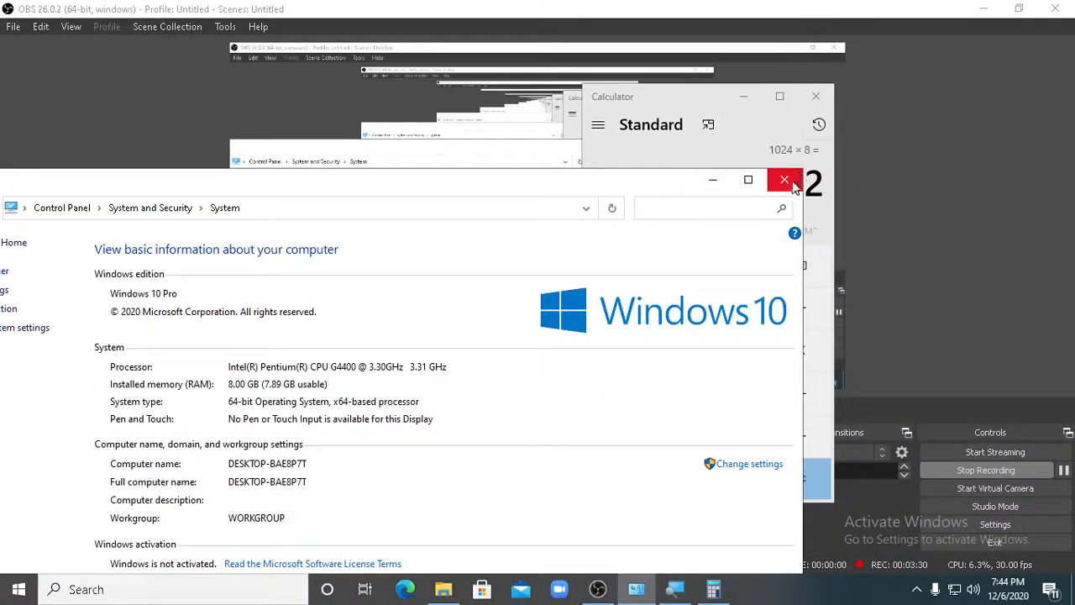
click(785, 179)
click(816, 95)
click(984, 8)
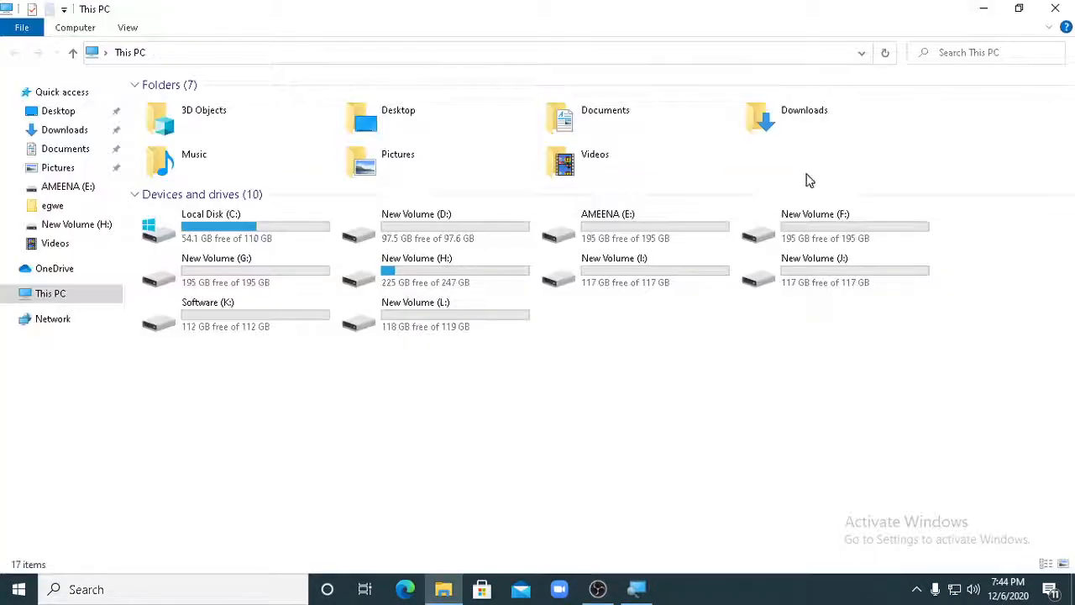
click(1057, 8)
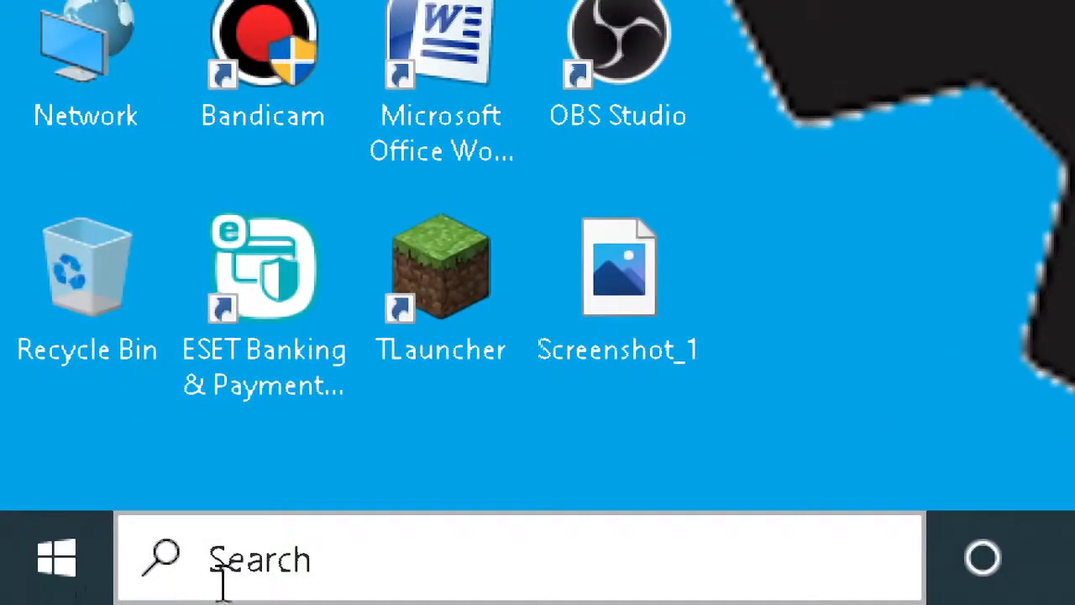
- Search Windows for "graphics settings", open Graphics settings and start browsing for a desktop app to set a preference
click(9, 593)
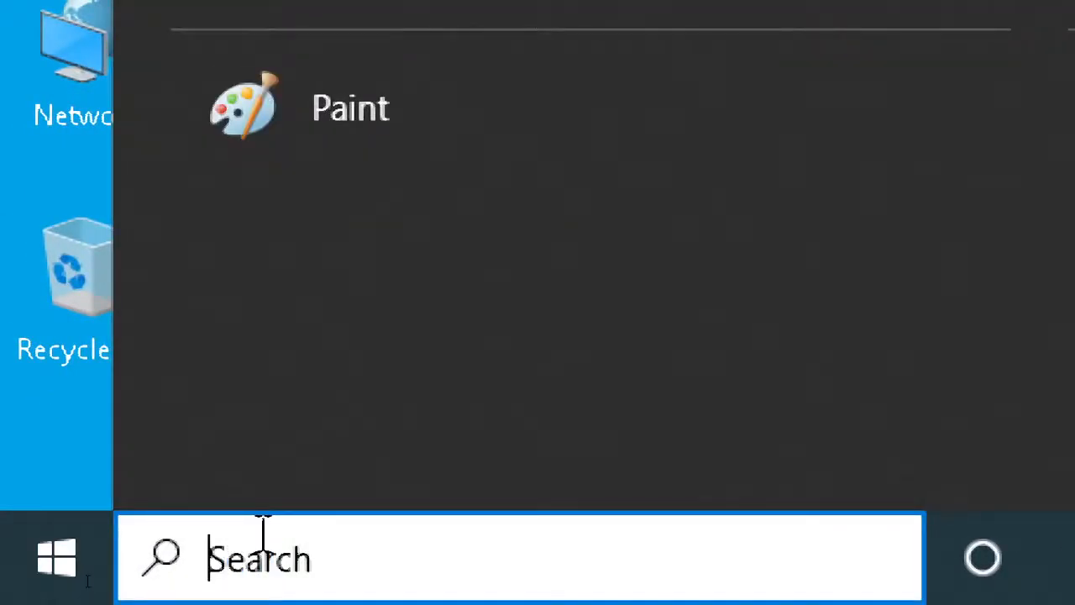
text(grap)
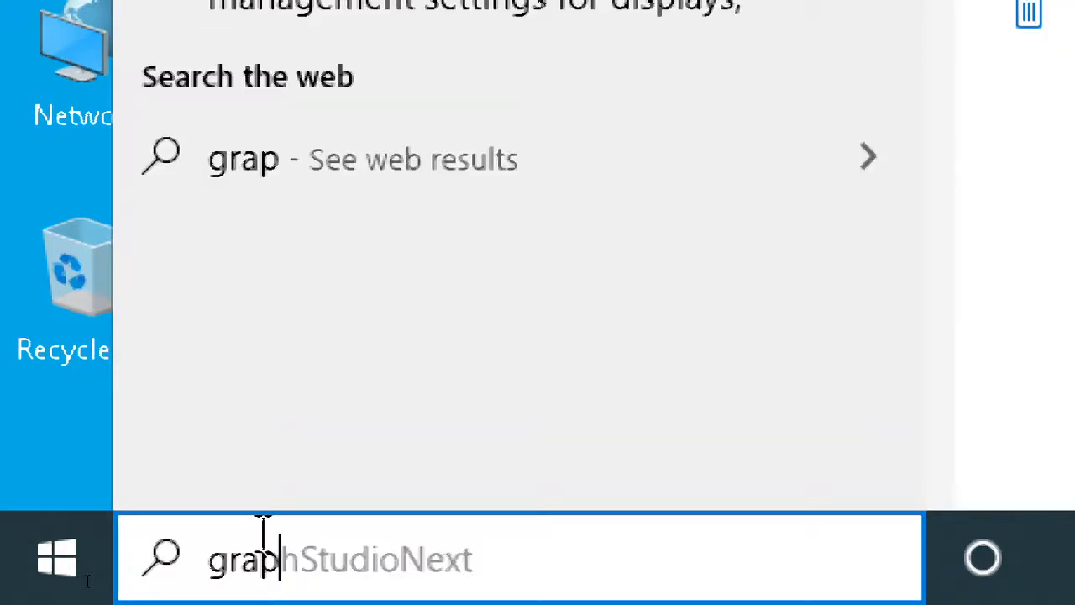
text(hics)
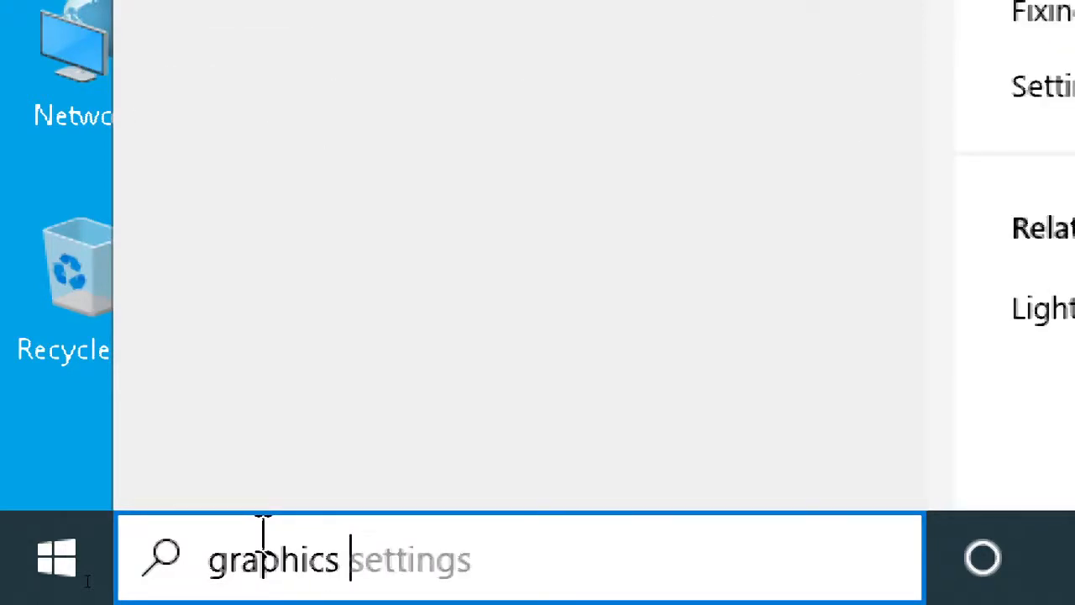
text( se)
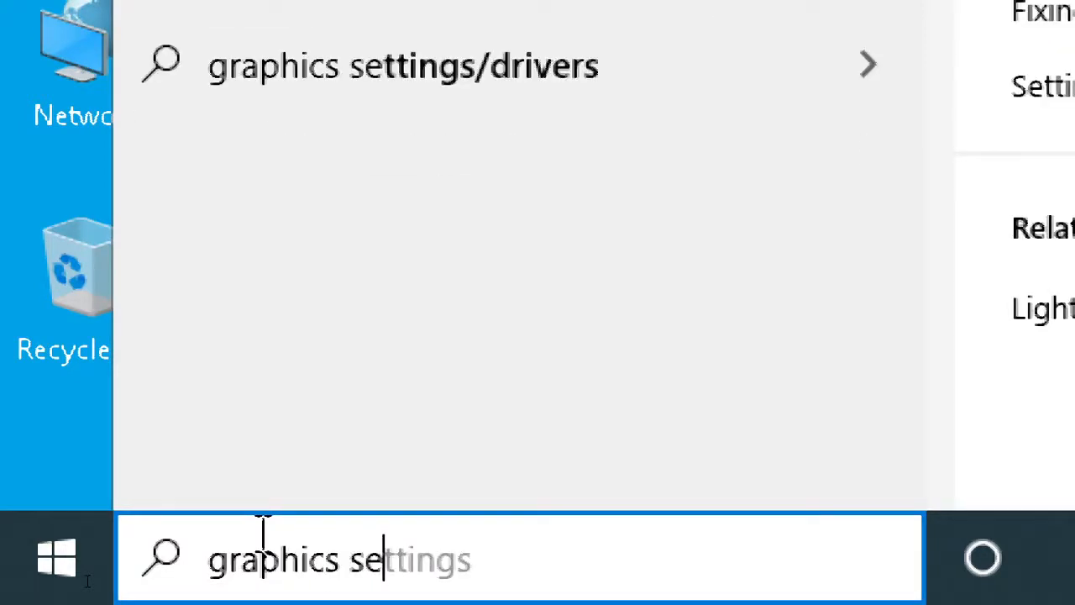
text(tting)
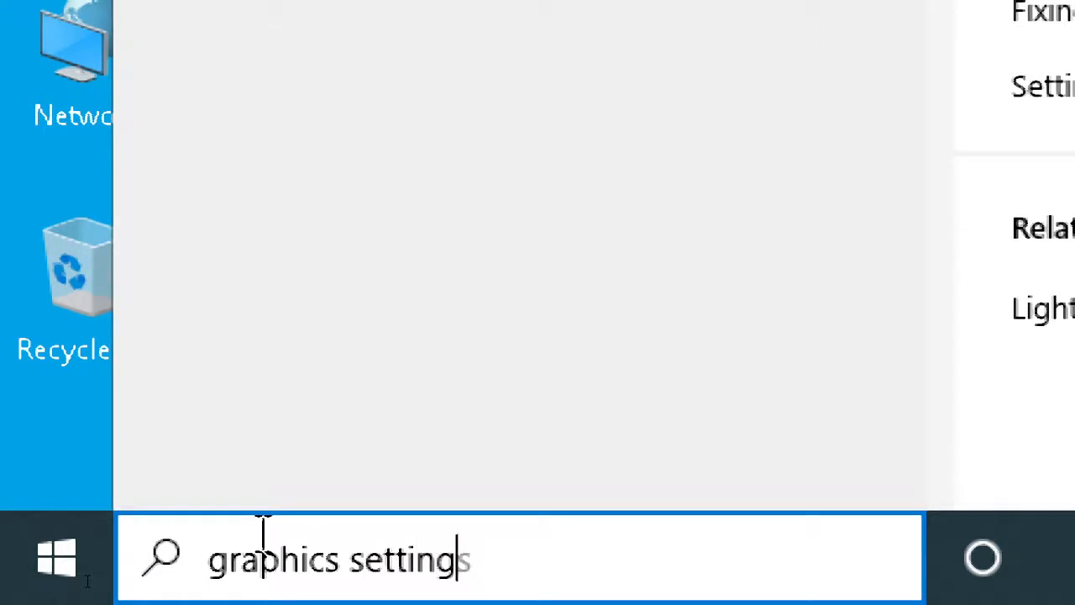
text(s)
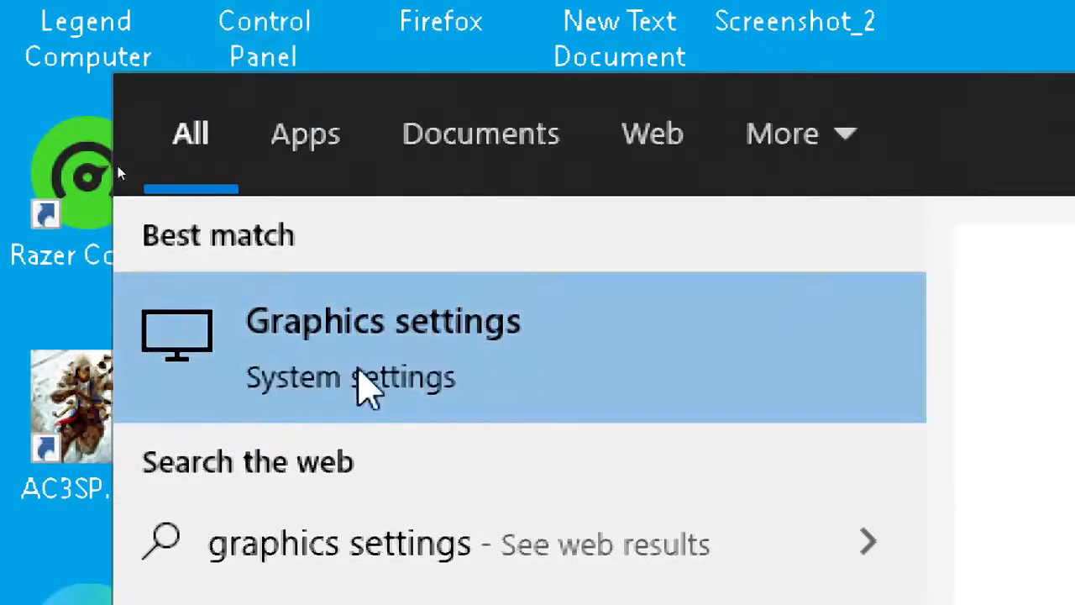
click(338, 352)
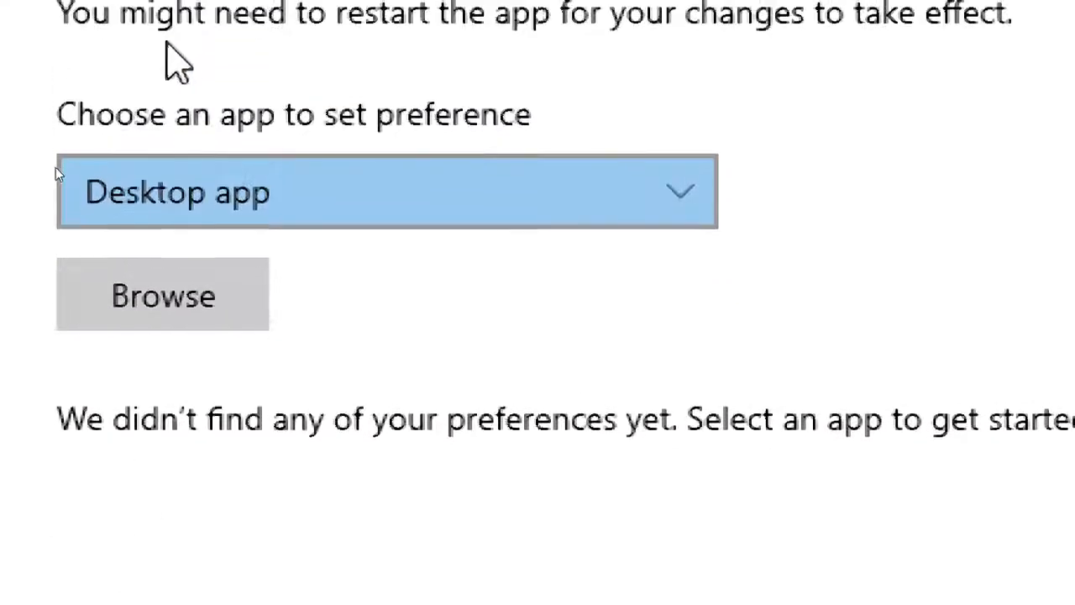
click(157, 163)
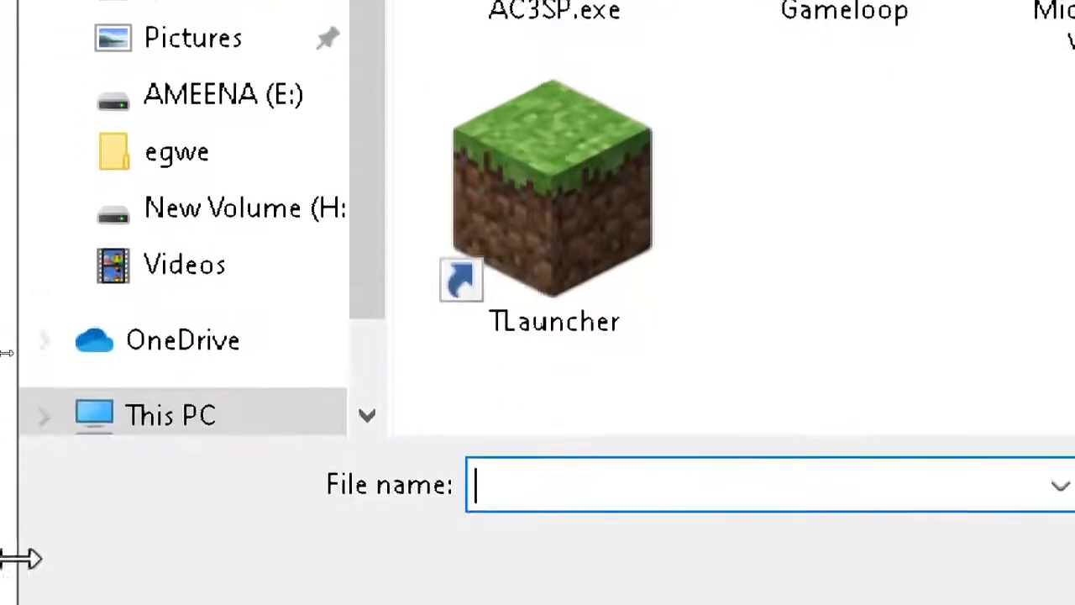
- Look through the Program Files folder on Local Disk (C:) for the app to add
click(211, 417)
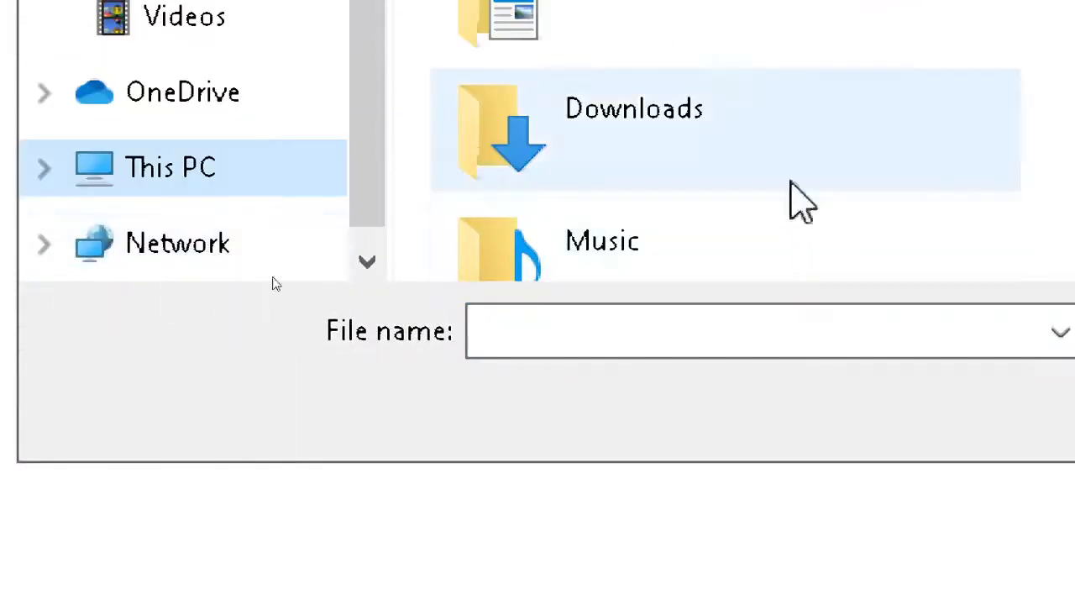
scroll(950, 166, down, 6)
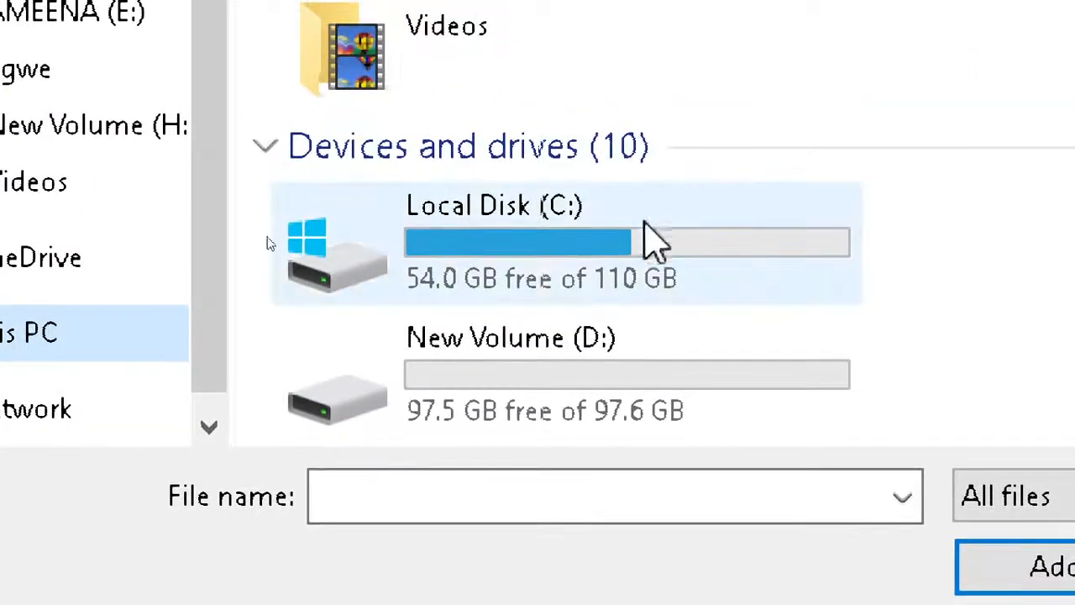
double_click(525, 239)
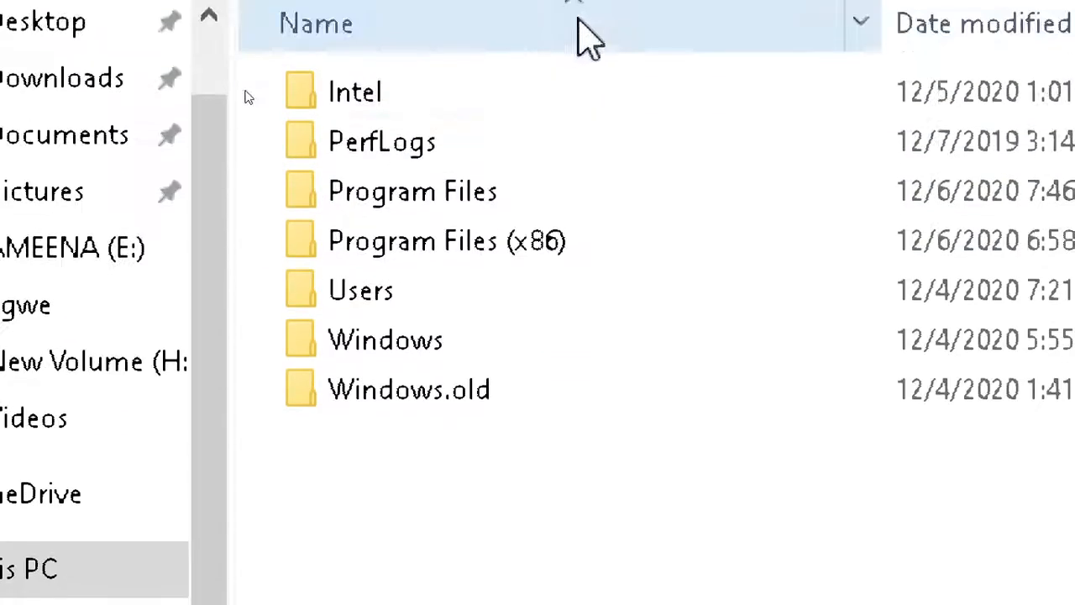
click(407, 197)
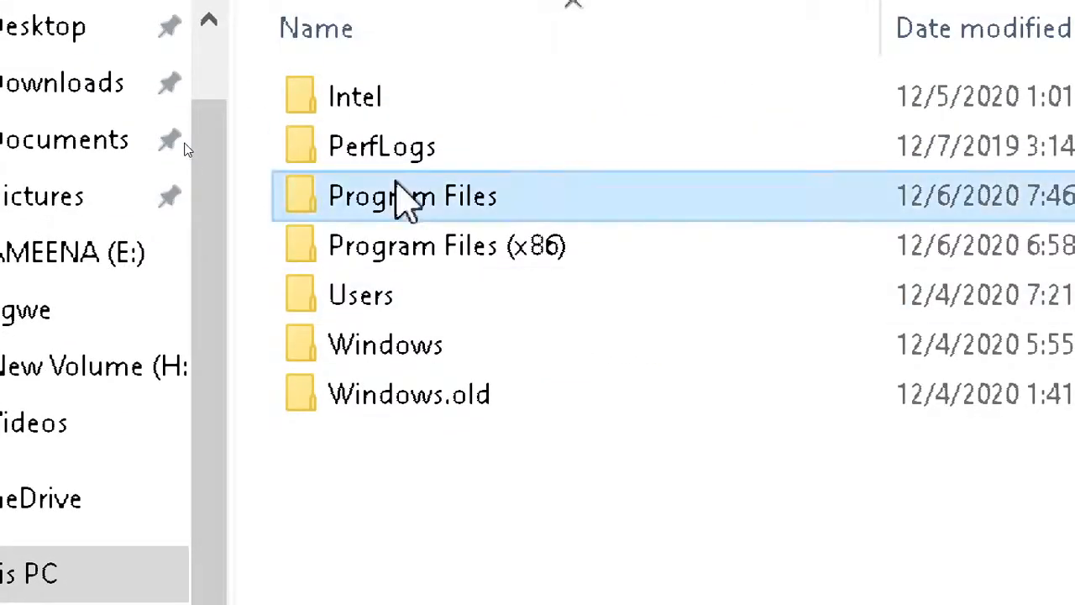
double_click(407, 196)
scroll(420, 302, down, 5)
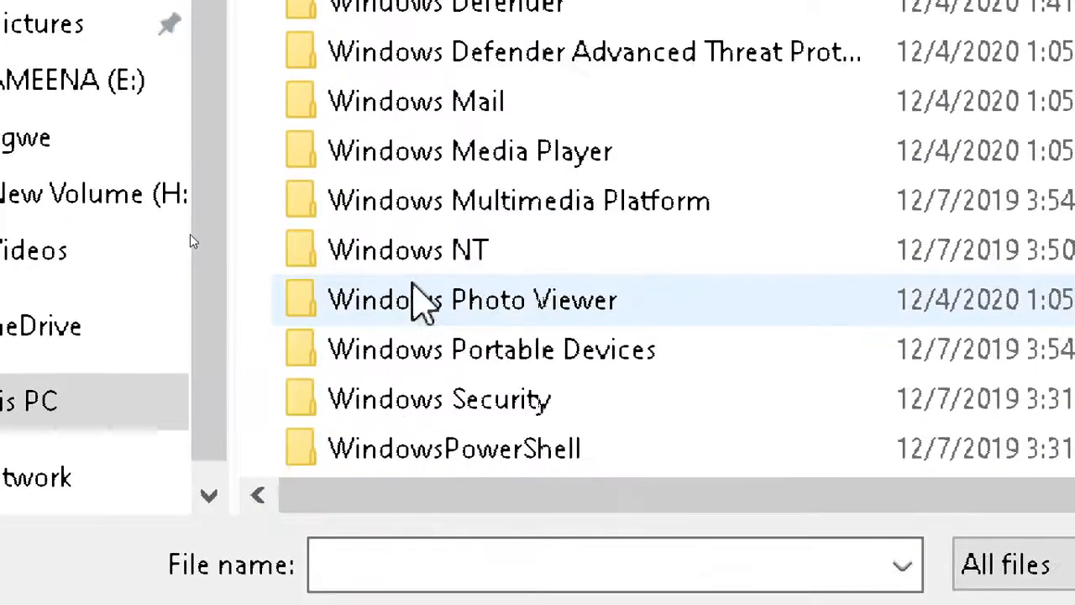
scroll(428, 311, up, 5)
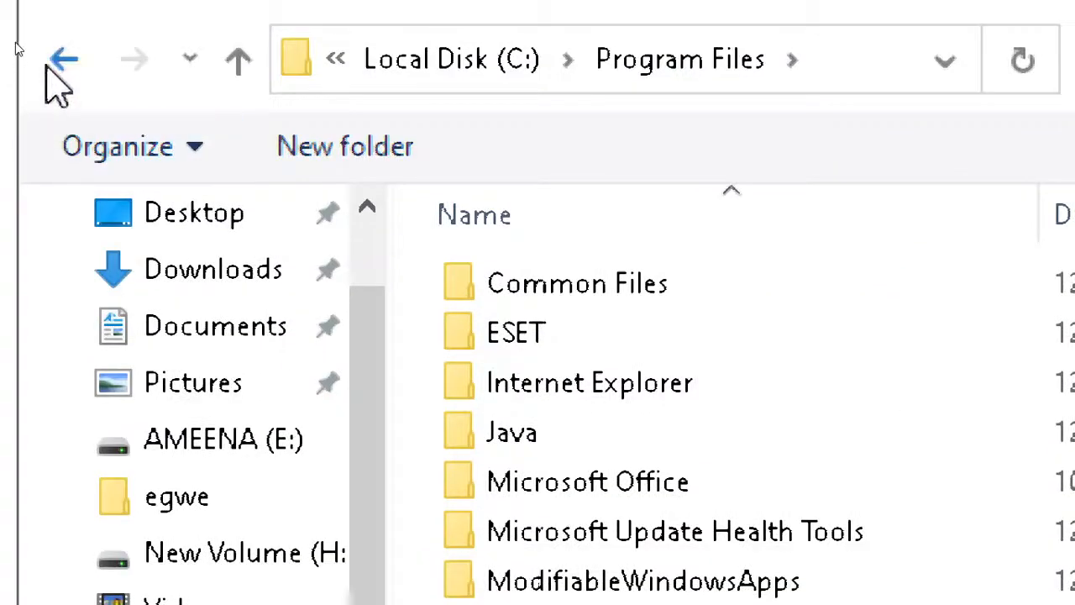
- Look through the Program Files (x86) folder on Local Disk (C:) and return to the drive's root
click(48, 69)
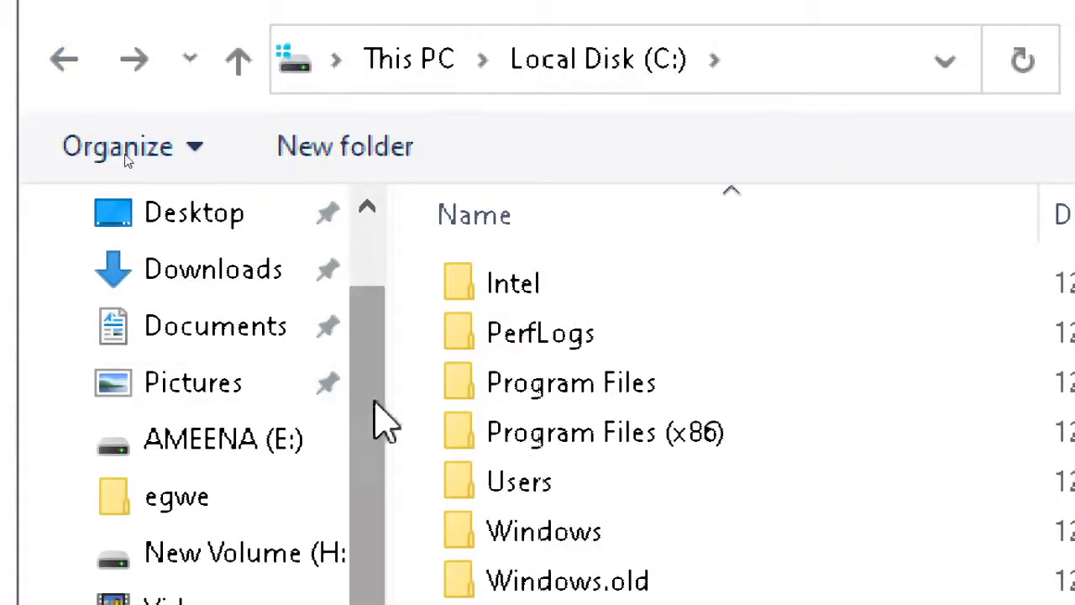
double_click(522, 438)
scroll(523, 444, down, 7)
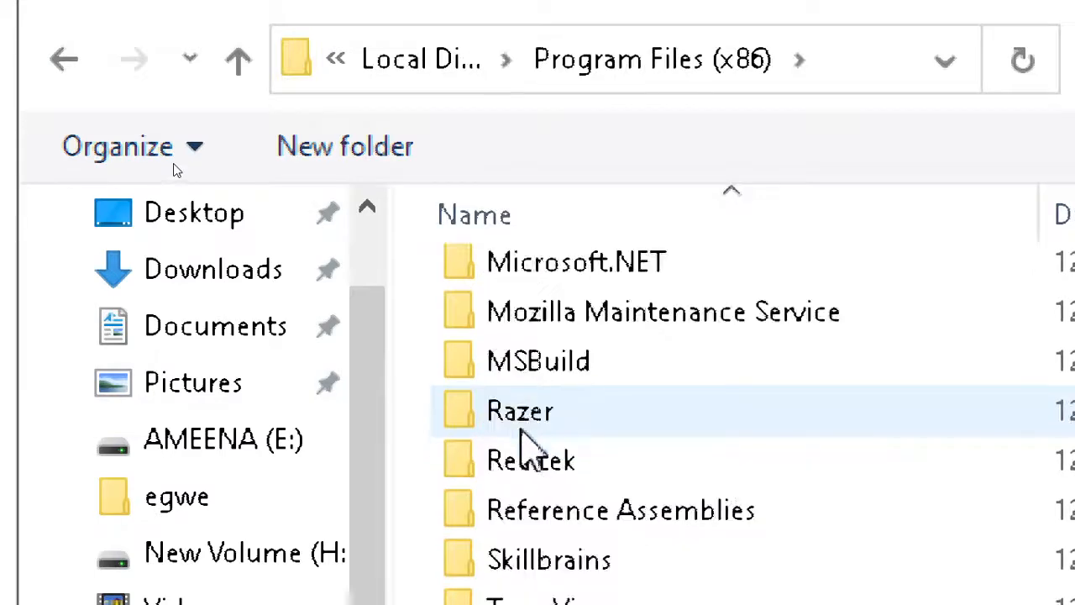
scroll(533, 445, up, 5)
scroll(537, 454, up, 2)
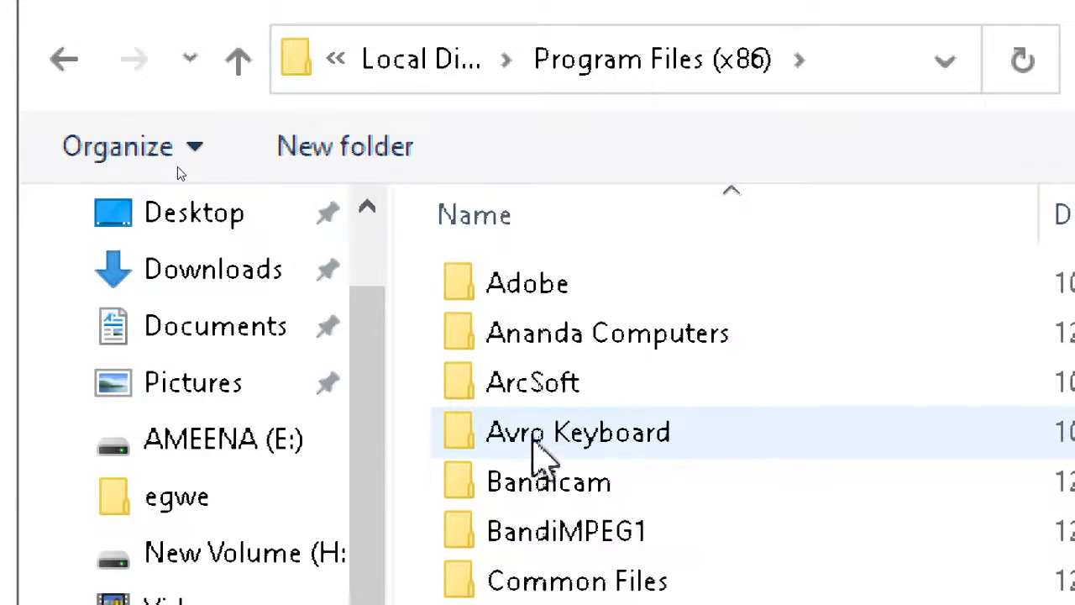
click(48, 71)
scroll(698, 483, right, 3)
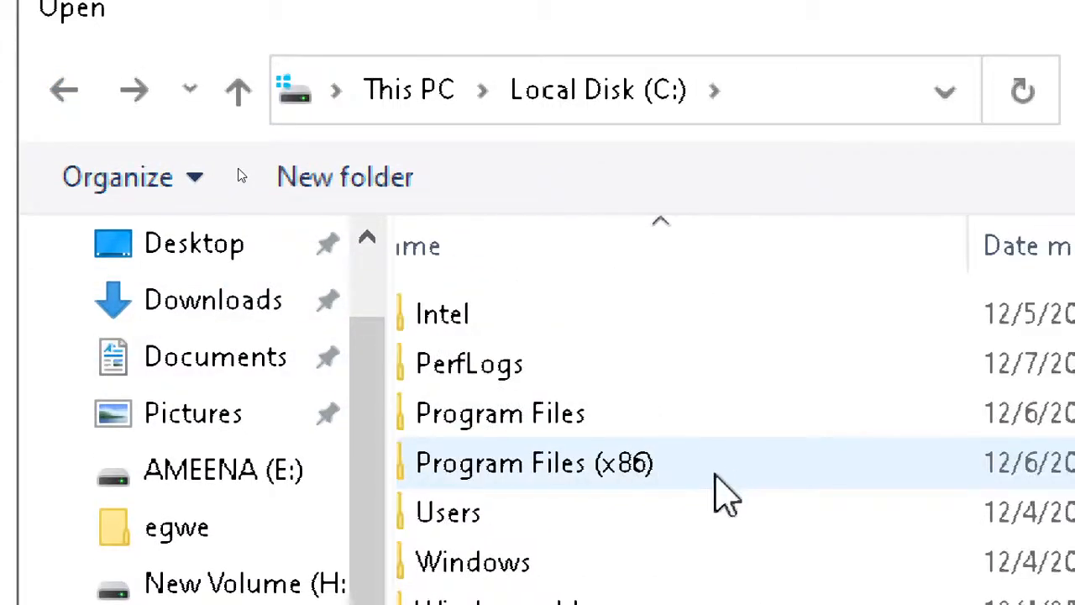
scroll(514, 504, left, 3)
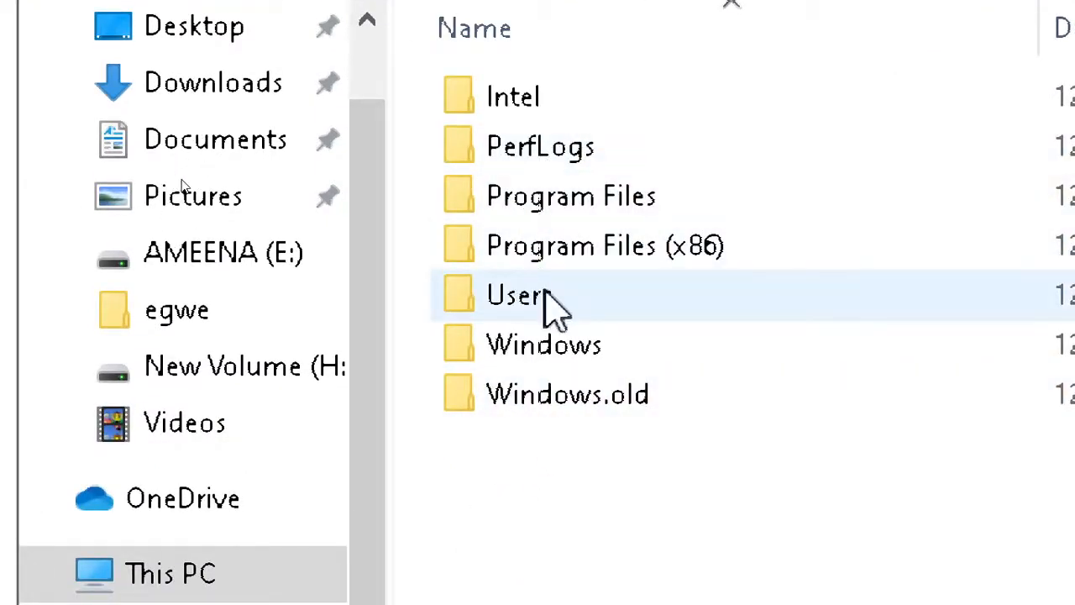
- Open the file location of the Gameloop shortcut on the Desktop and go up to the Gameloop folder on New Volume (H:)
click(222, 38)
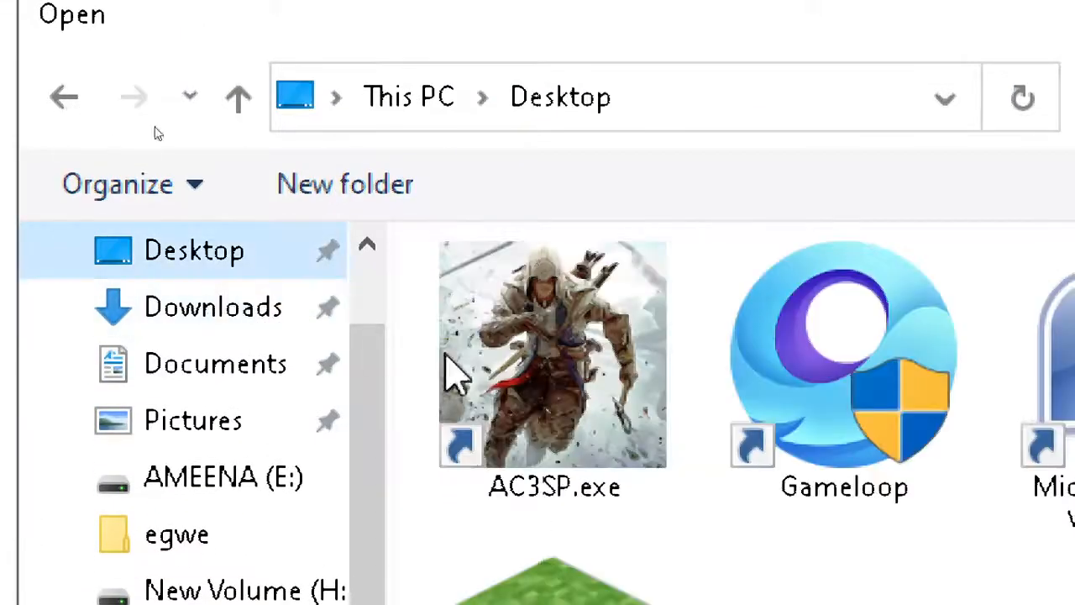
right_click(883, 407)
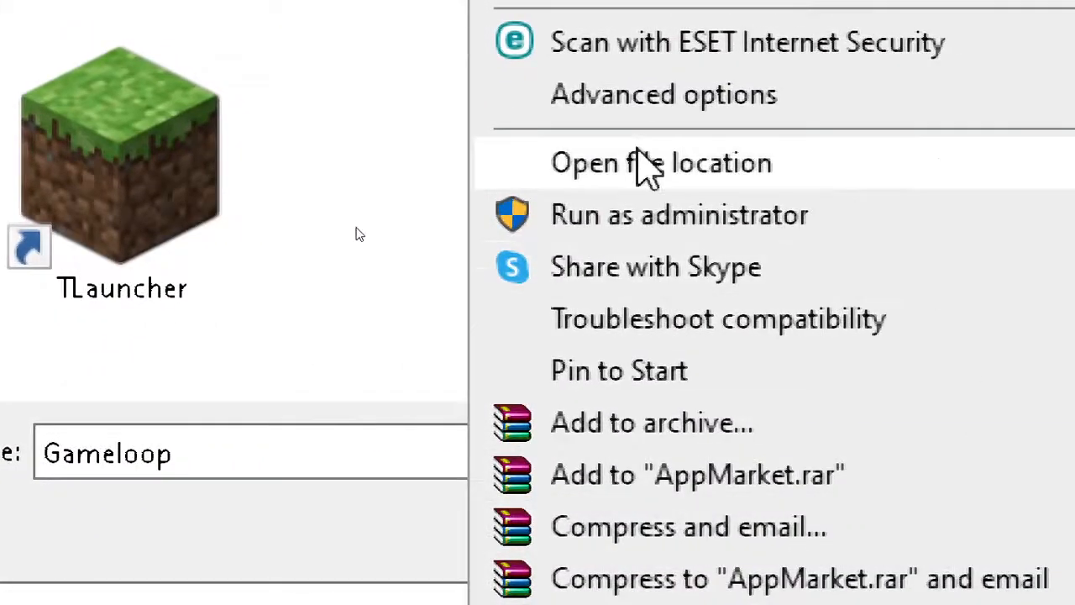
click(805, 160)
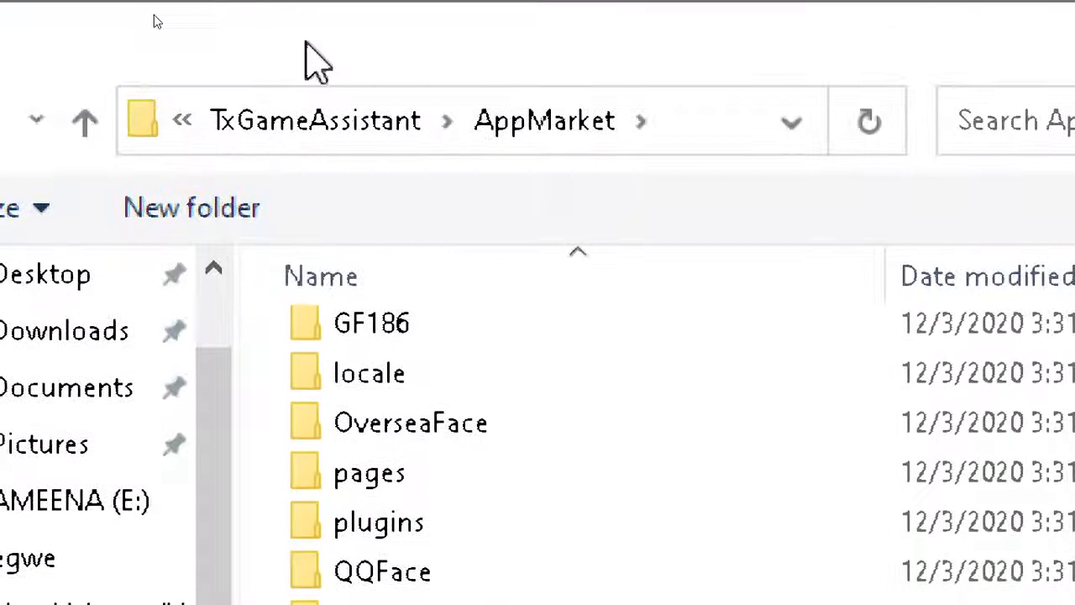
click(305, 136)
click(261, 134)
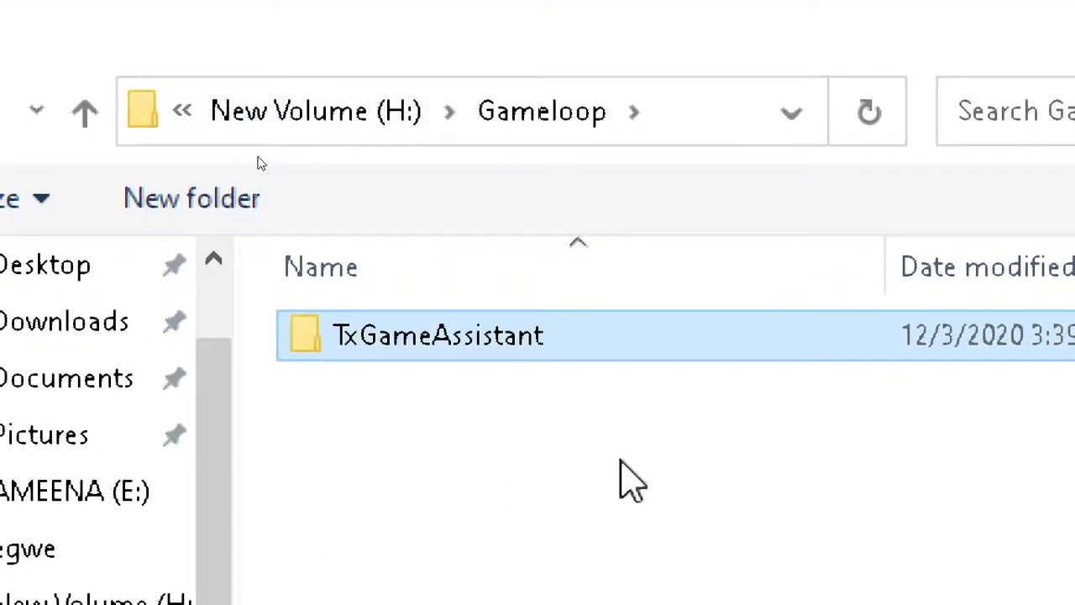
- Open the AppMarket folder inside TxGameAssistant and add the AppMarket application to the graphics performance preference list
double_click(428, 340)
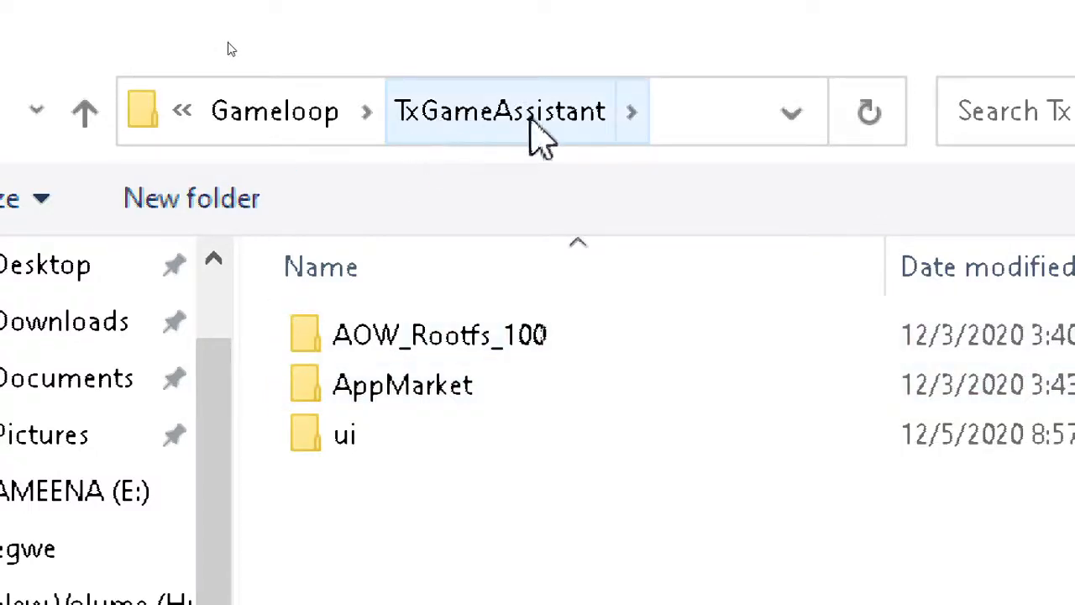
click(356, 395)
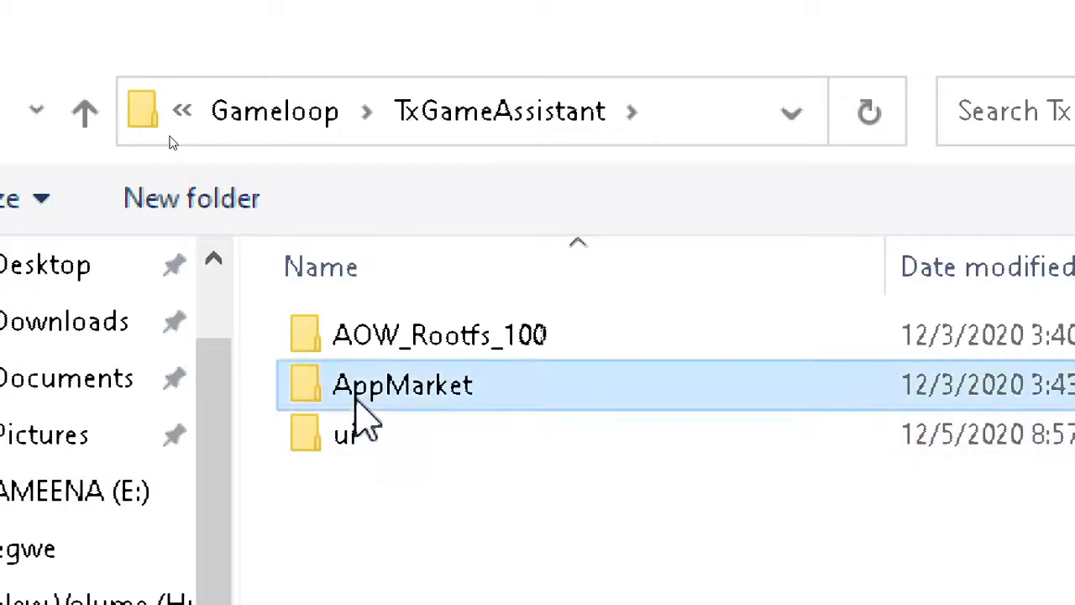
double_click(360, 402)
scroll(428, 277, down, 5)
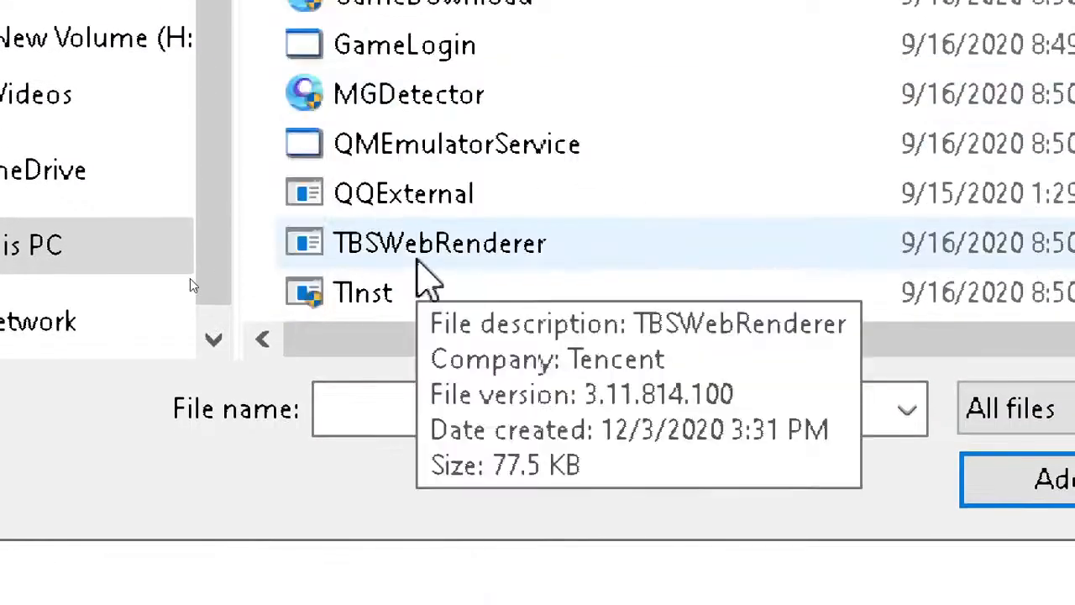
scroll(425, 202, up, 2)
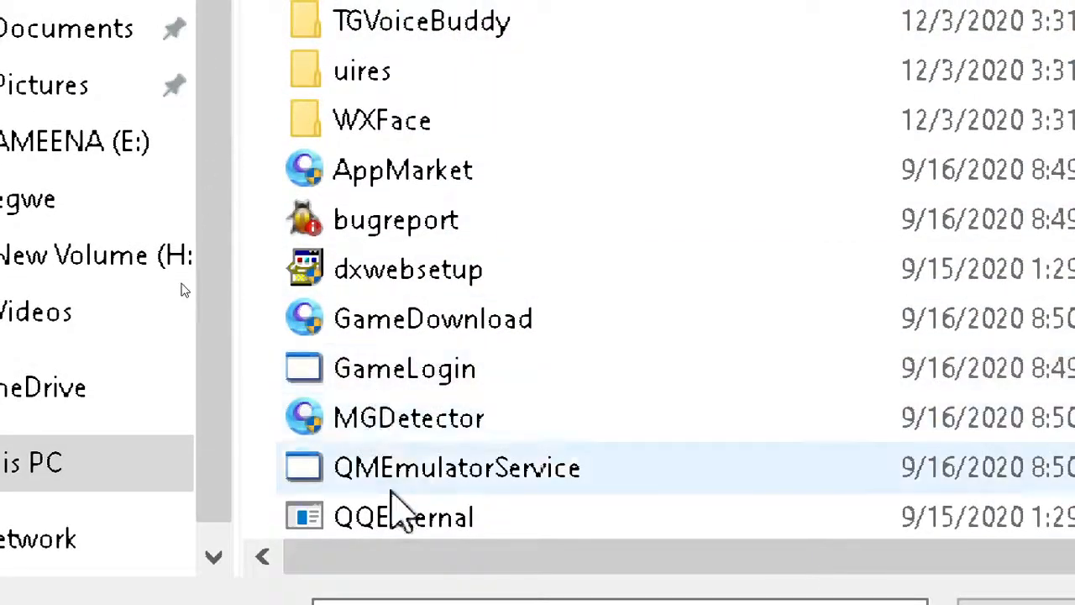
scroll(399, 510, up, 2)
scroll(391, 496, down, 1)
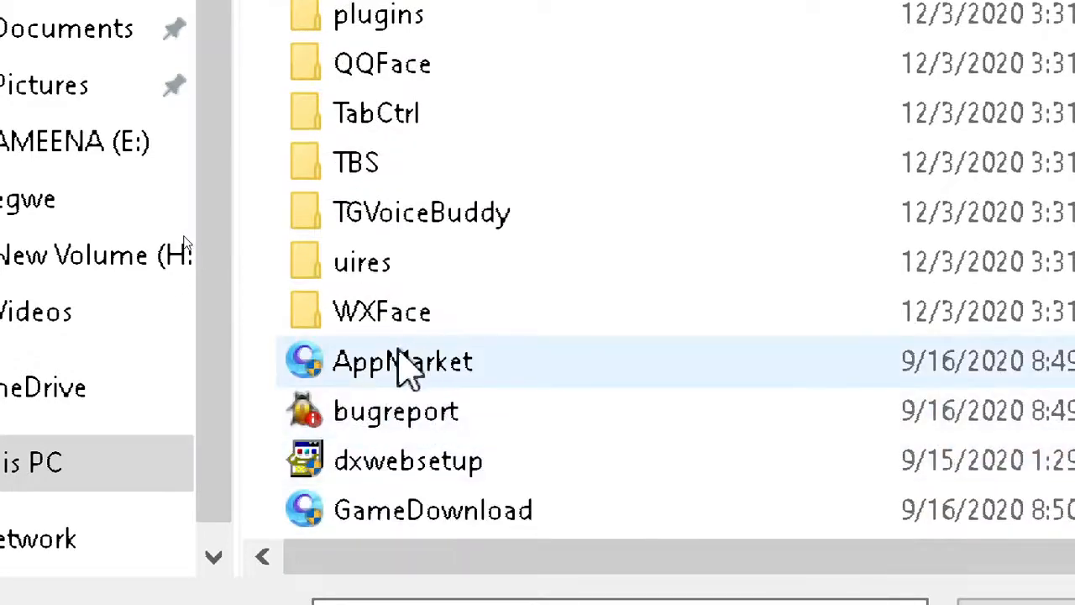
click(407, 368)
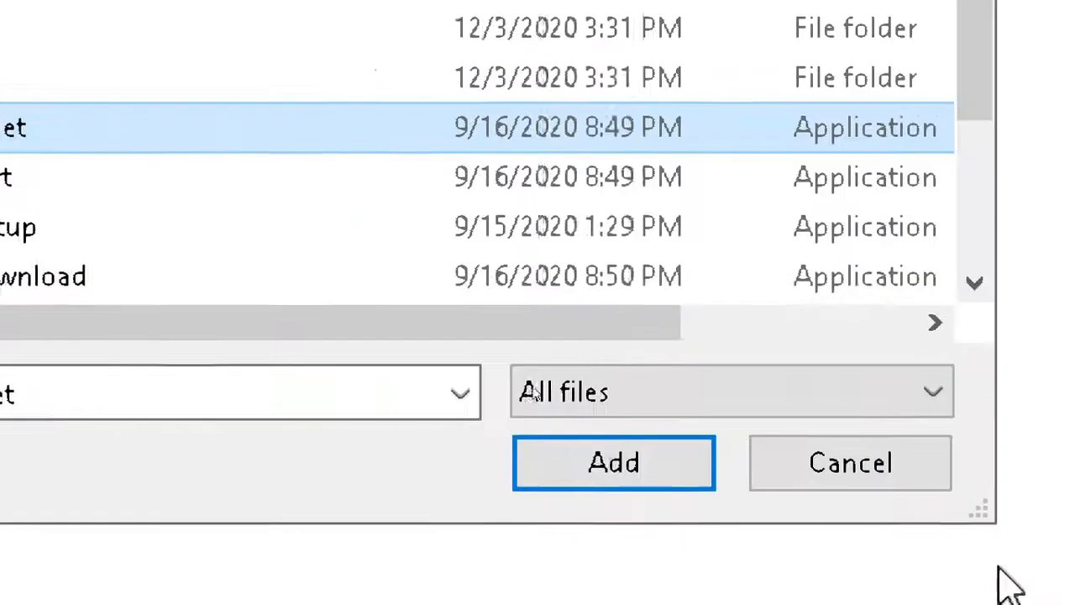
click(494, 466)
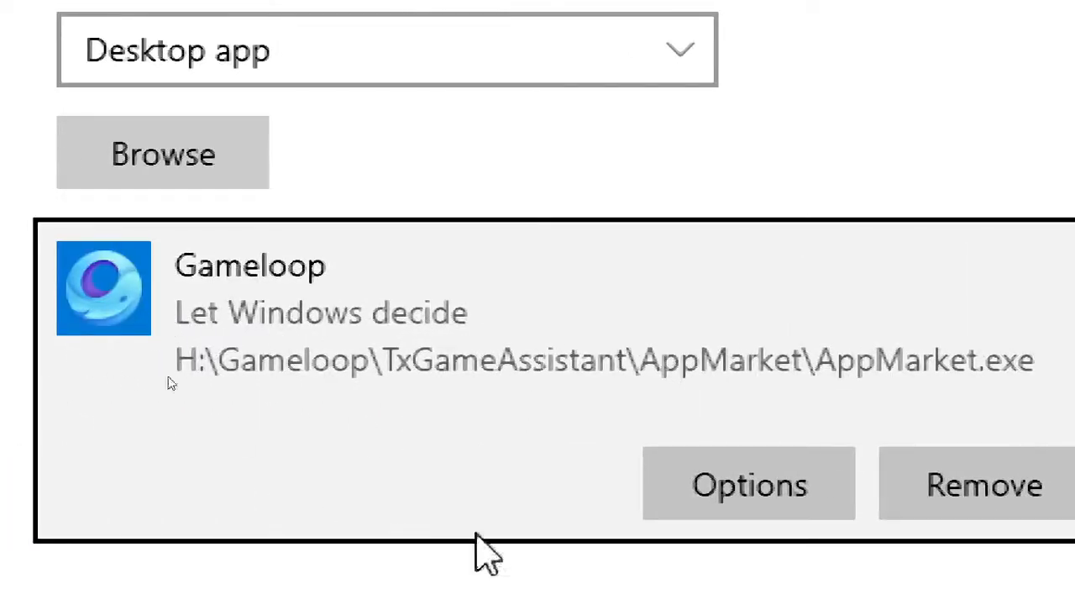
- Set Gameloop's graphics performance preference to High performance, save it, and close Settings
click(792, 493)
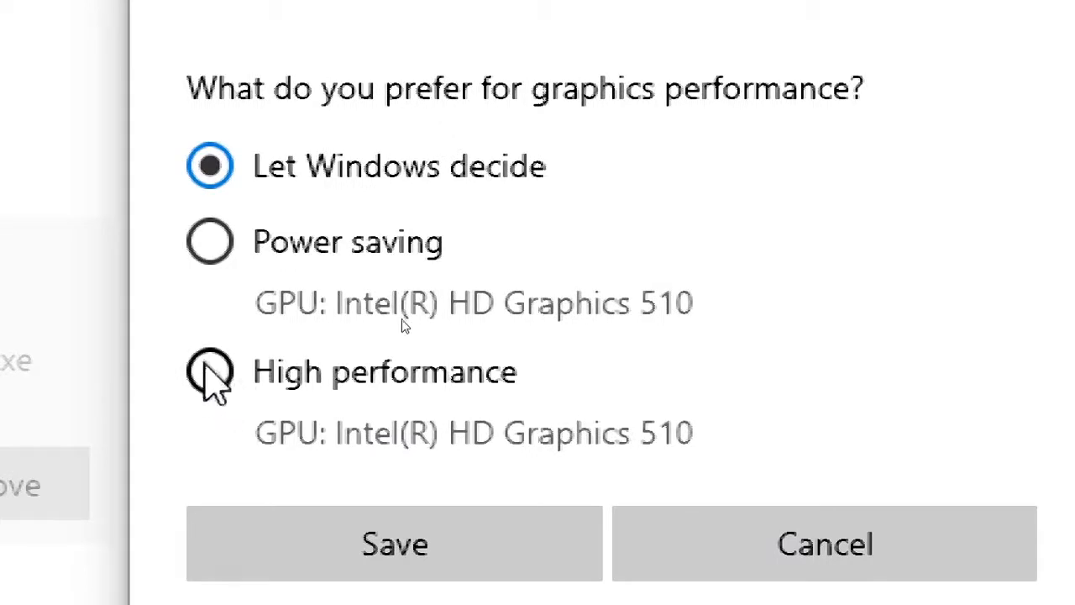
click(208, 372)
click(308, 542)
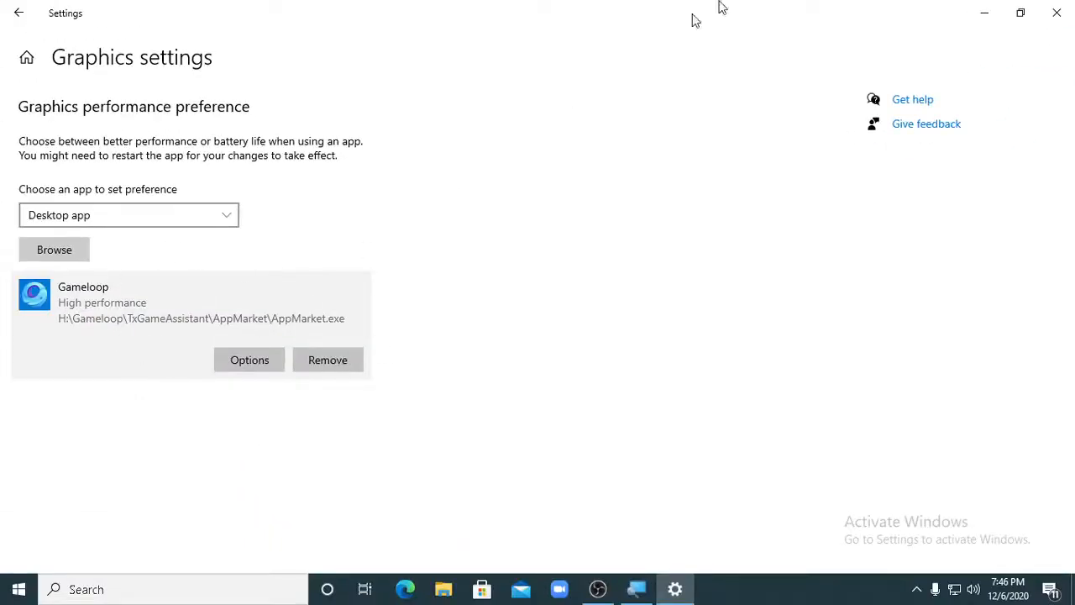
click(1056, 13)
- Switch to GameLoop and open the Engine settings in its Setting Center
right_click(595, 271)
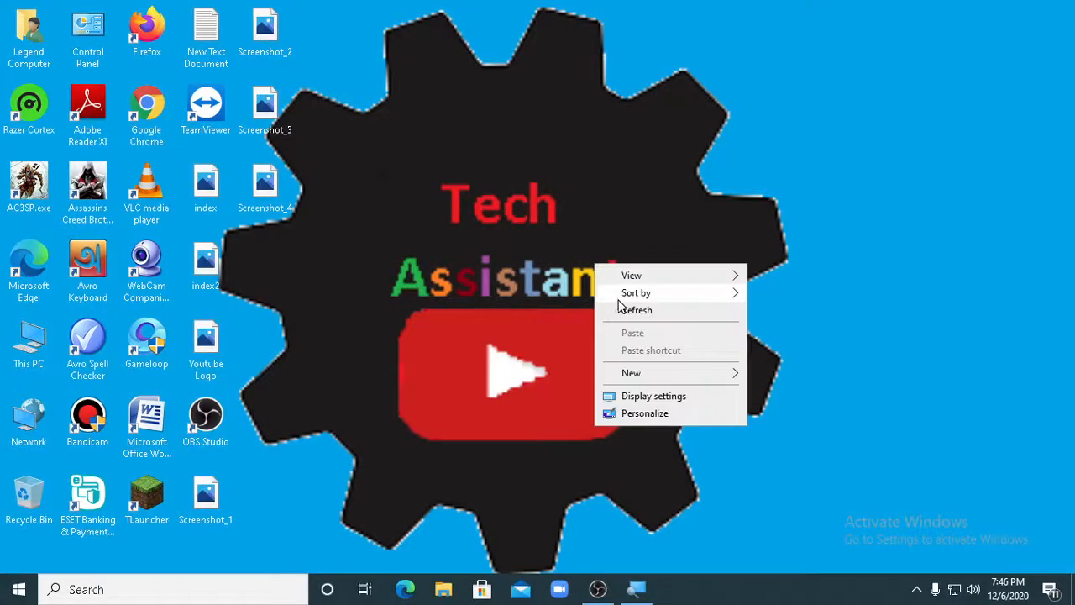
click(636, 557)
click(636, 588)
click(635, 590)
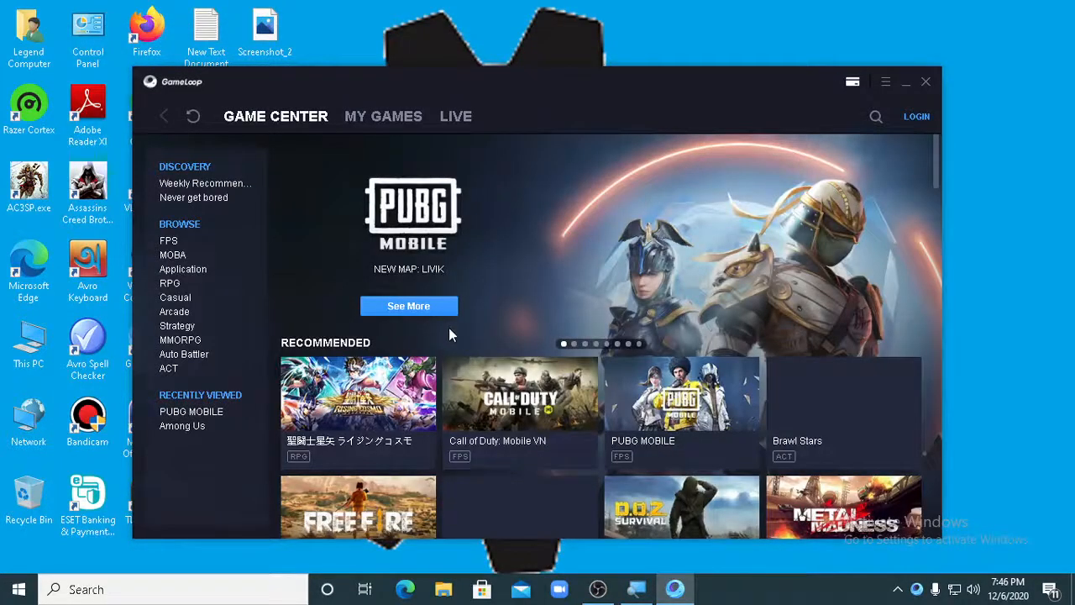
click(886, 84)
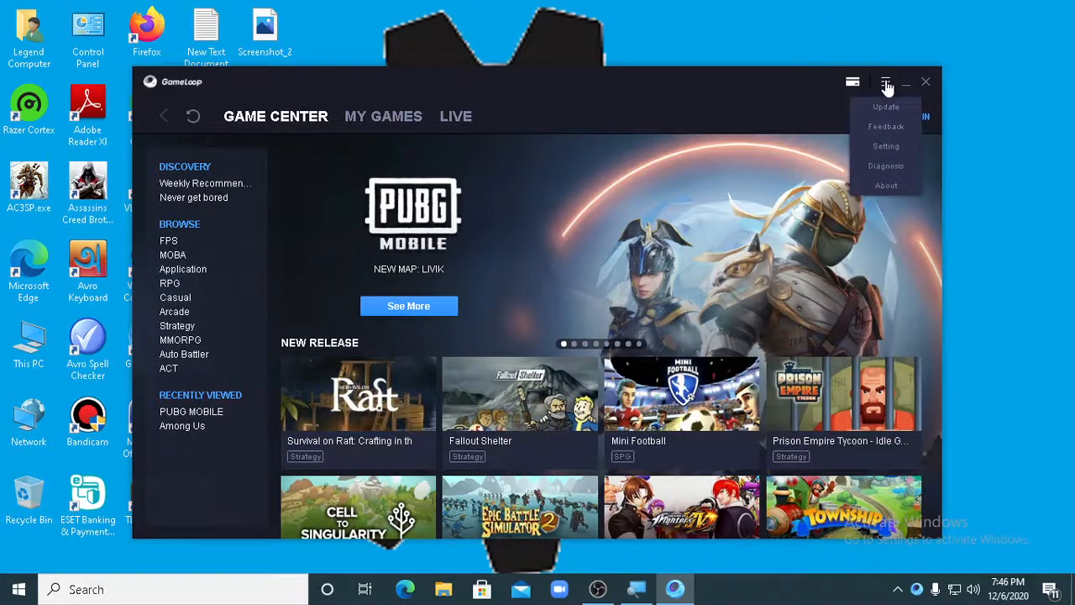
click(885, 148)
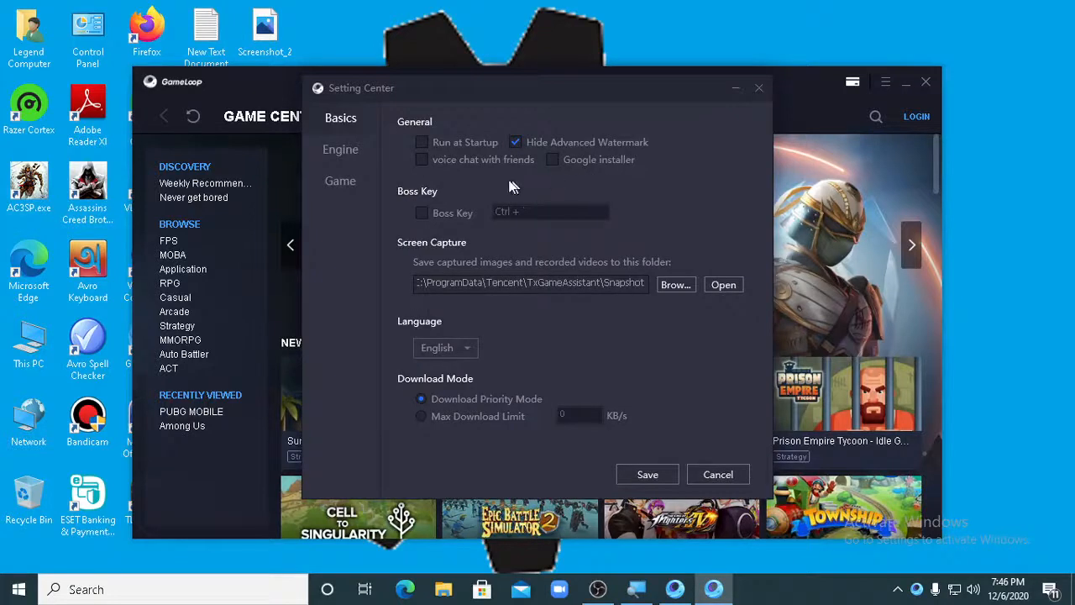
click(339, 153)
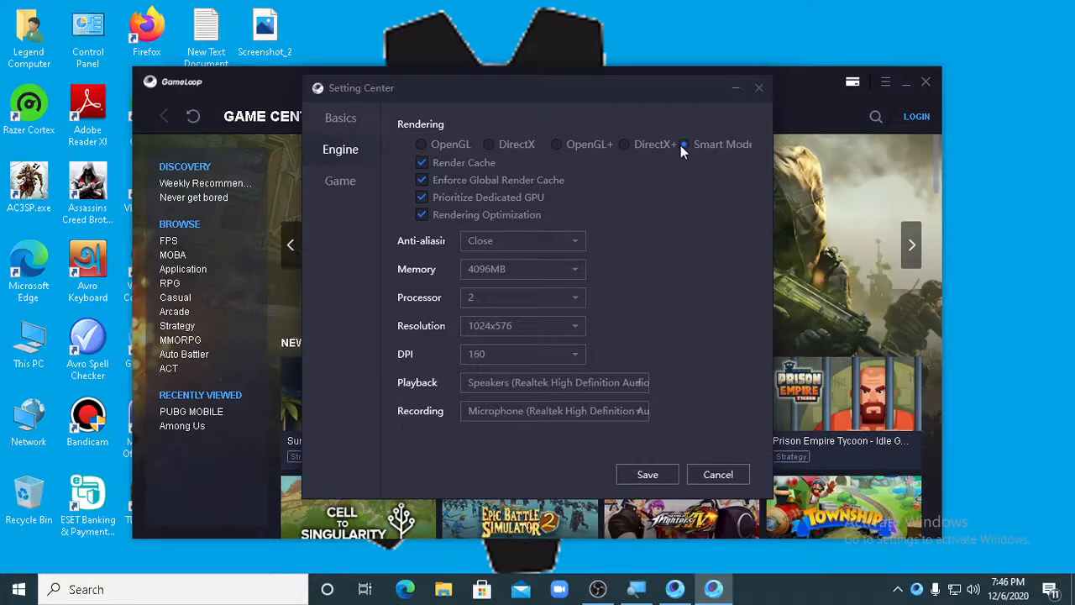
- Review GameLoop's rendering options and set the engine memory to 4096MB
mouse_move(417, 167)
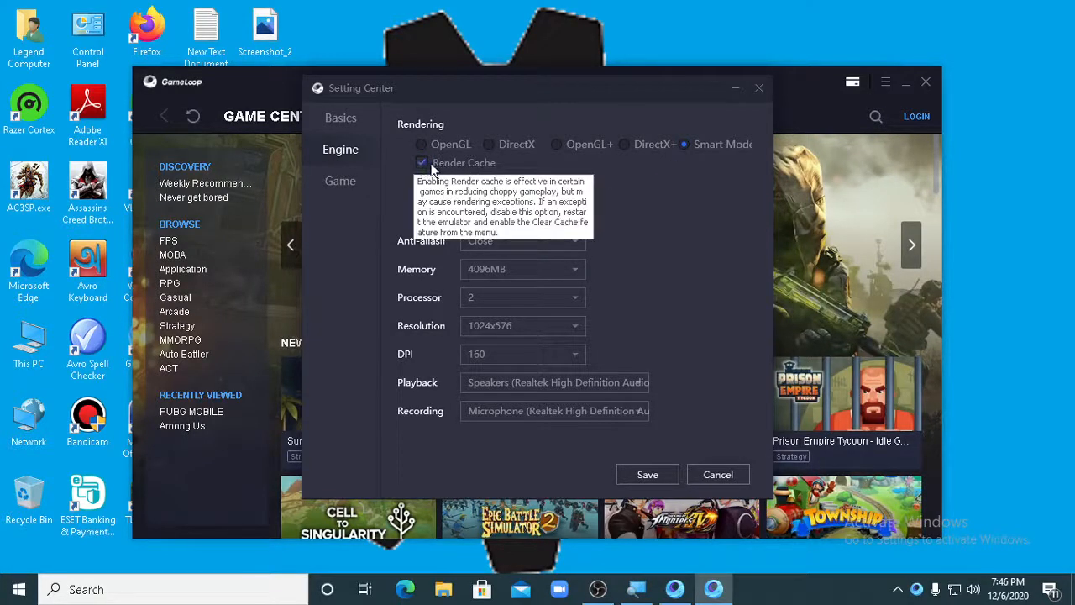
mouse_move(447, 189)
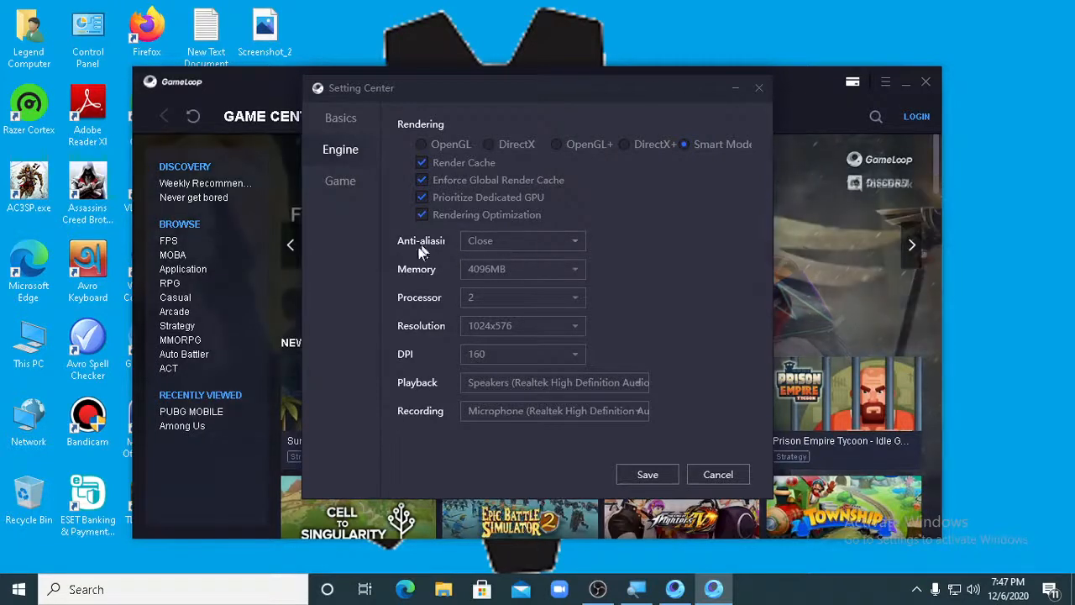
click(526, 269)
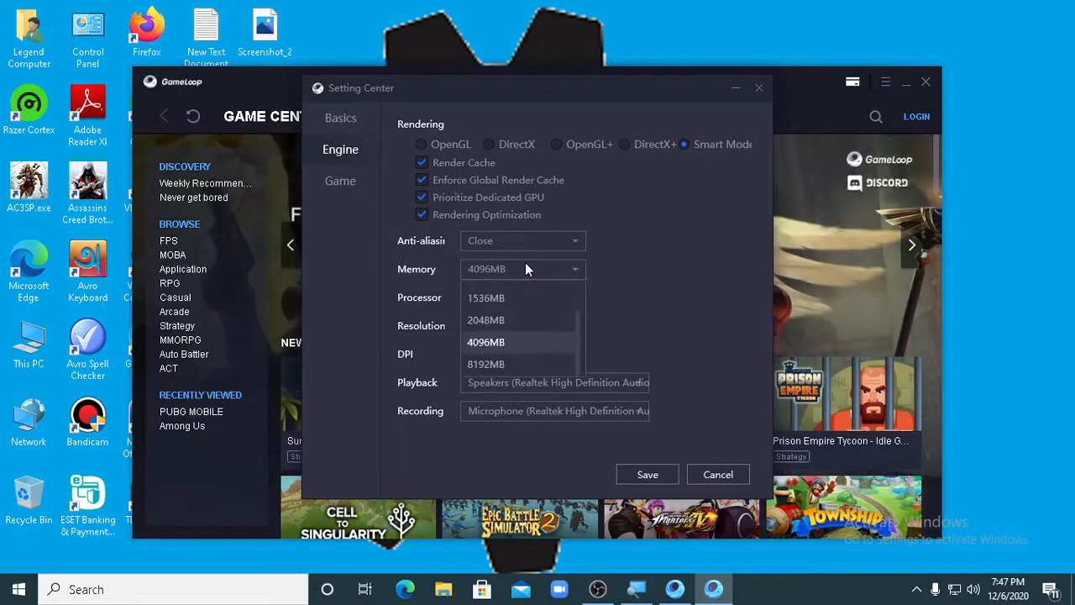
click(492, 345)
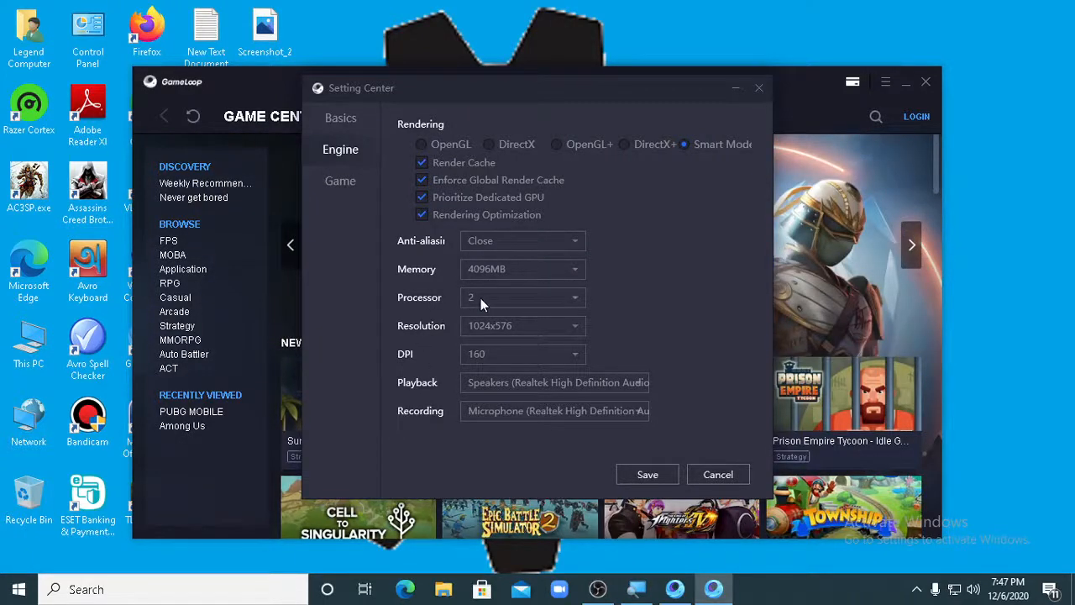
- Check the CPU's core count in Task Manager's performance view and close Task Manager
right_click(767, 590)
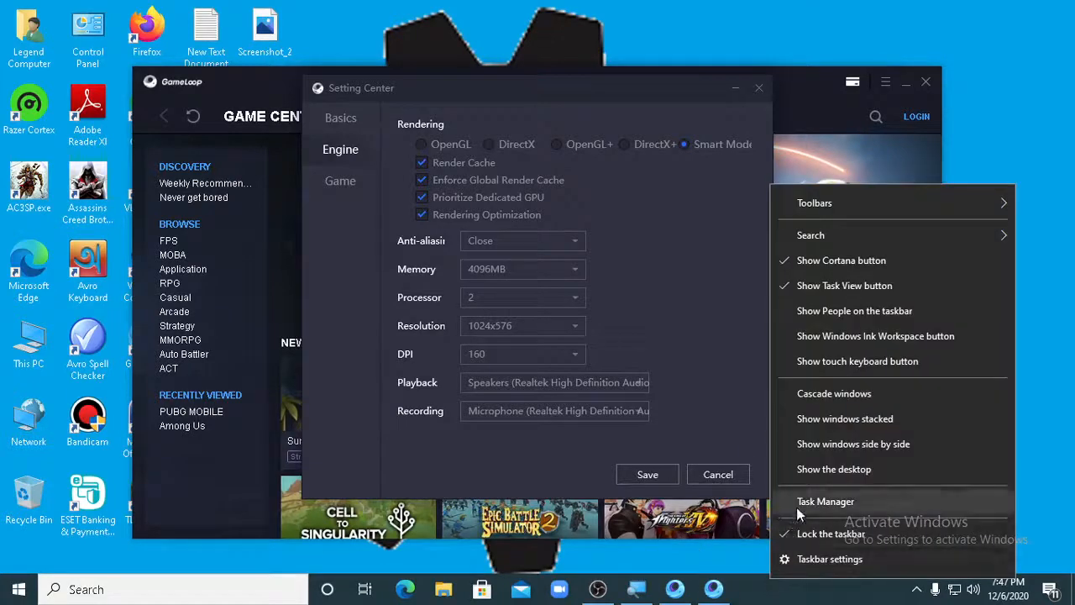
click(797, 508)
click(405, 91)
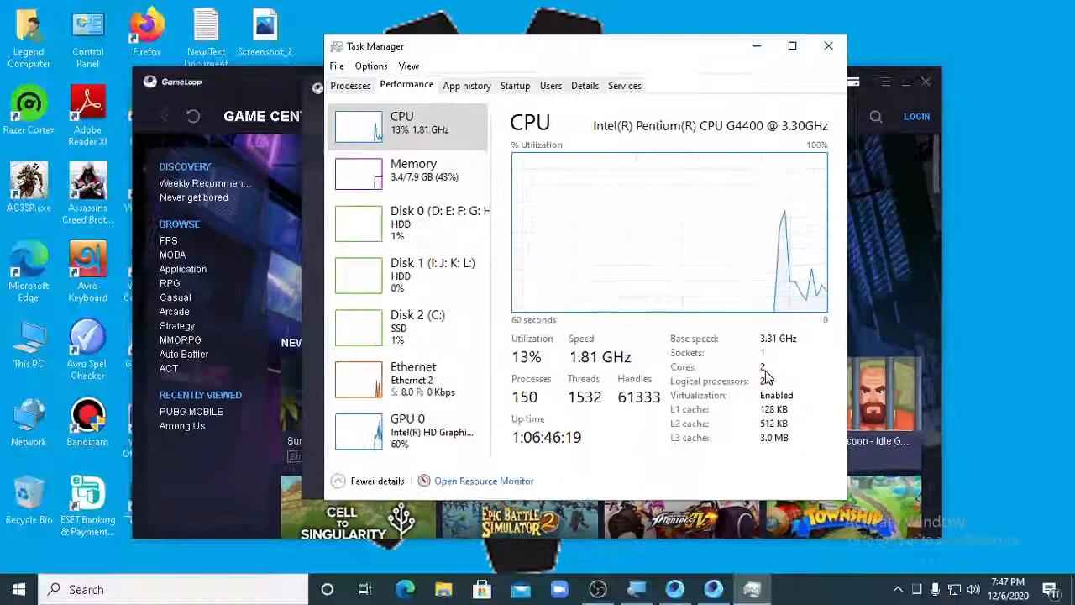
click(828, 45)
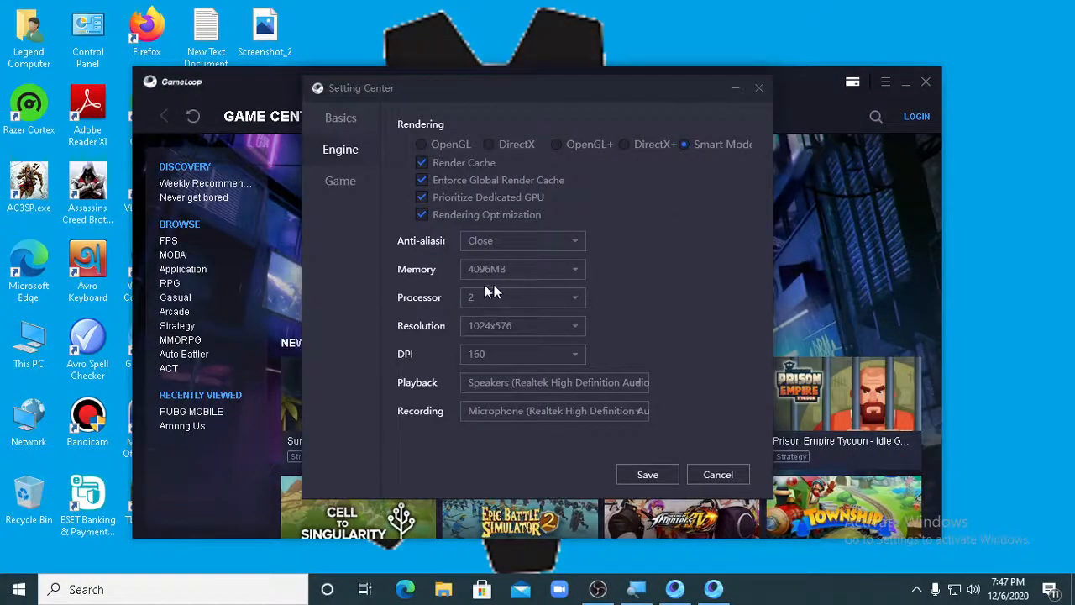
- Check the engine's resolution setting, set the DPI to 160, and save GameLoop's settings
click(476, 329)
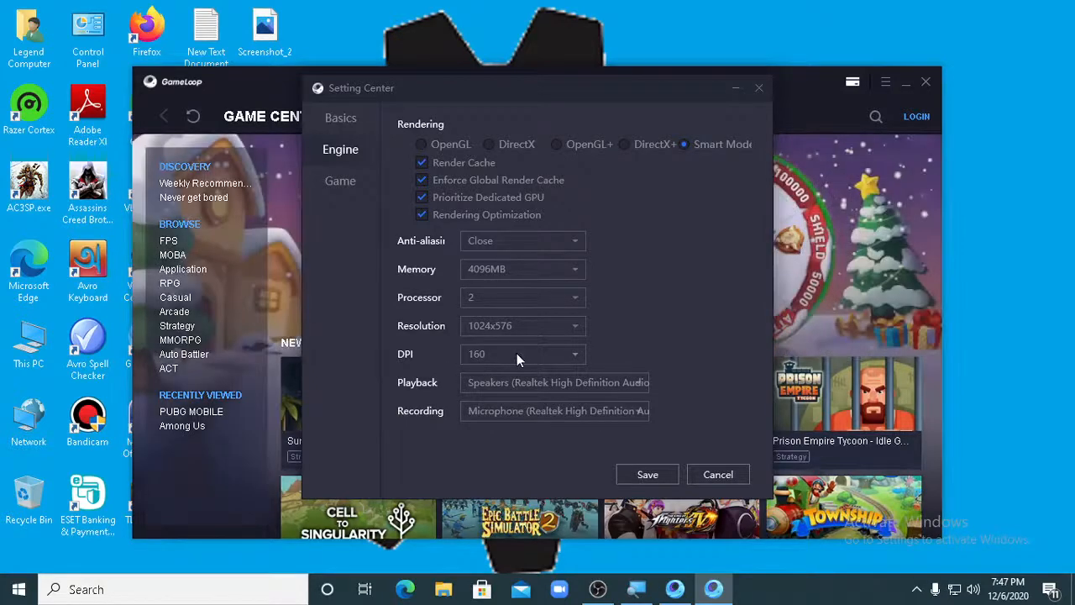
click(518, 359)
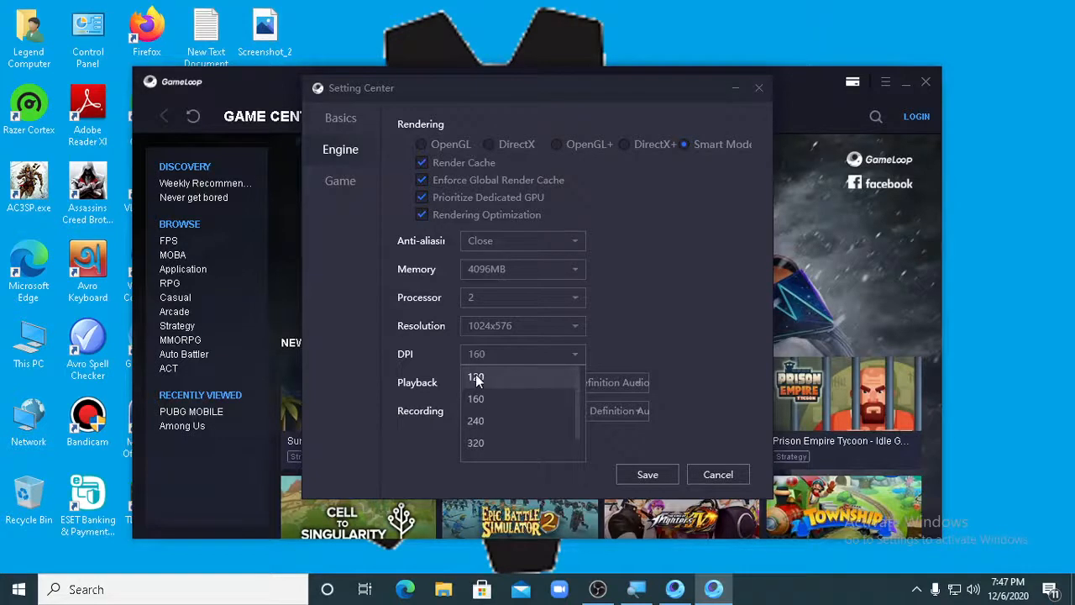
click(484, 399)
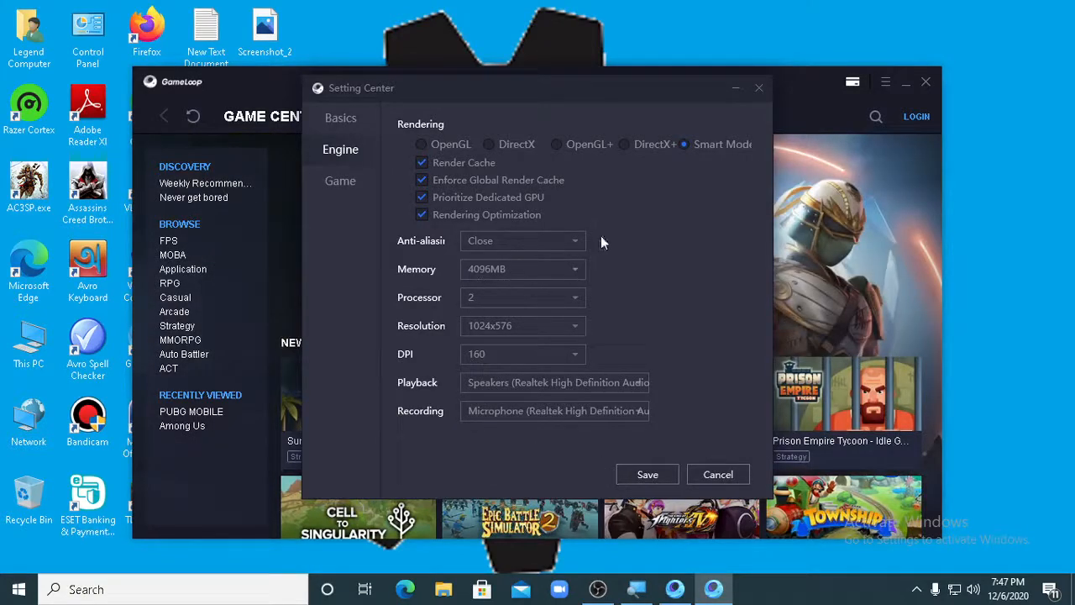
click(648, 475)
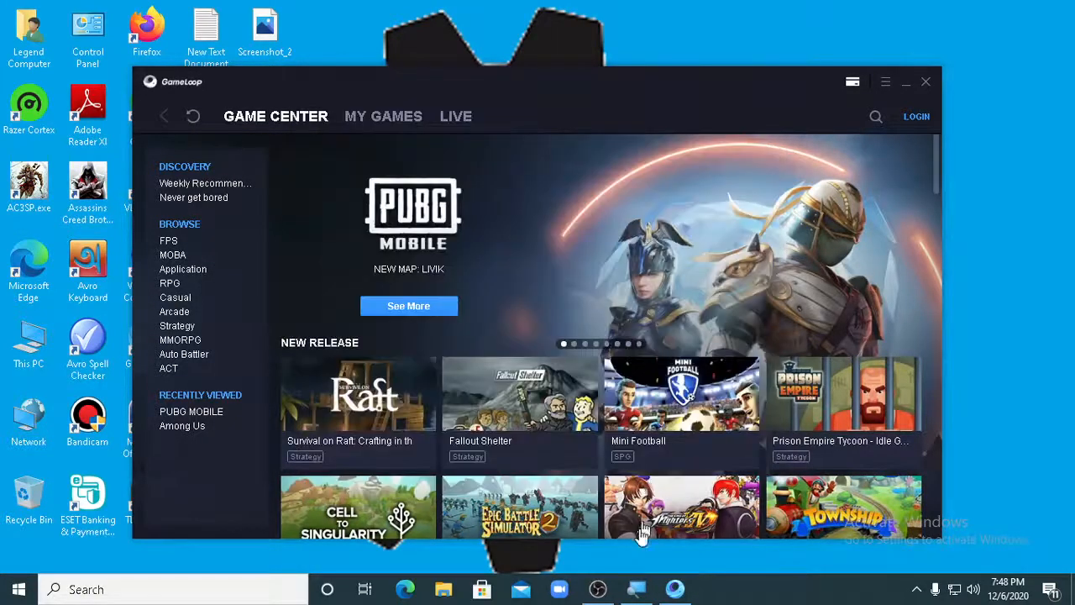
- Restart Magnifier with a higher zoom level and close the Google Chrome window
click(634, 588)
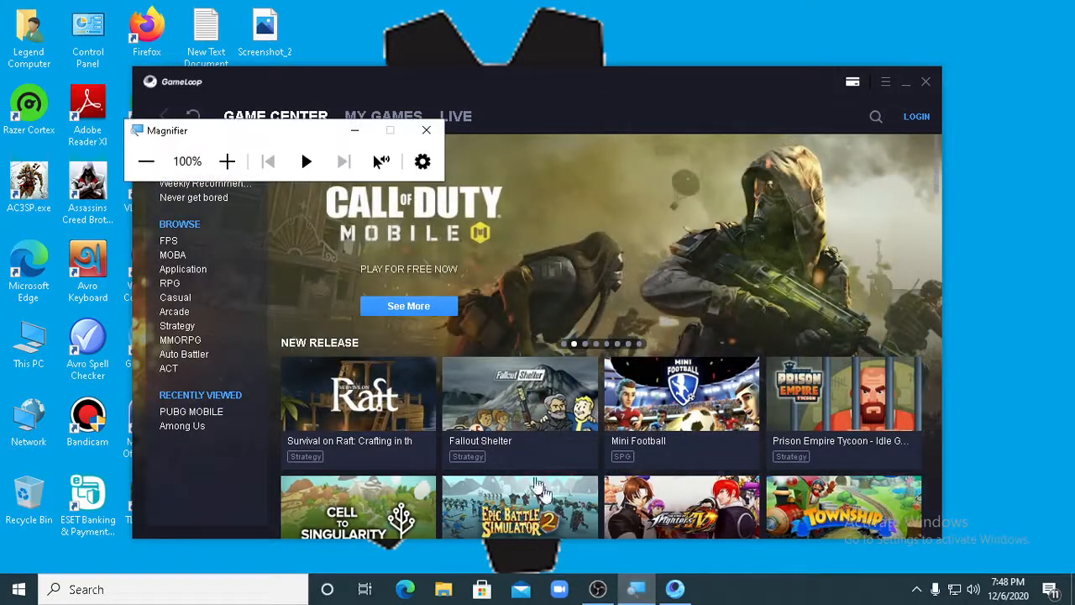
click(426, 131)
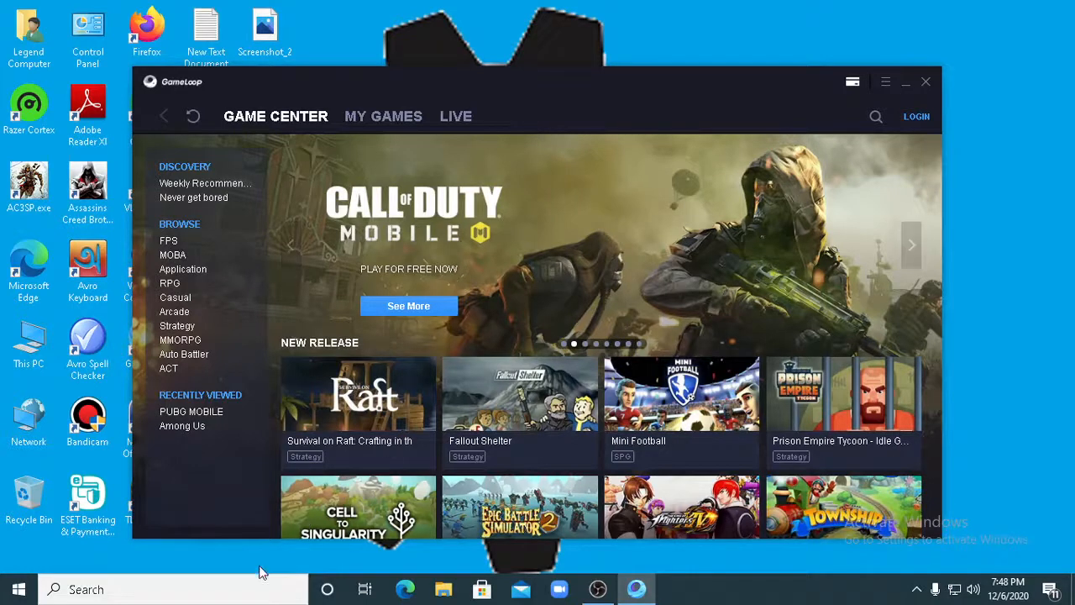
click(238, 586)
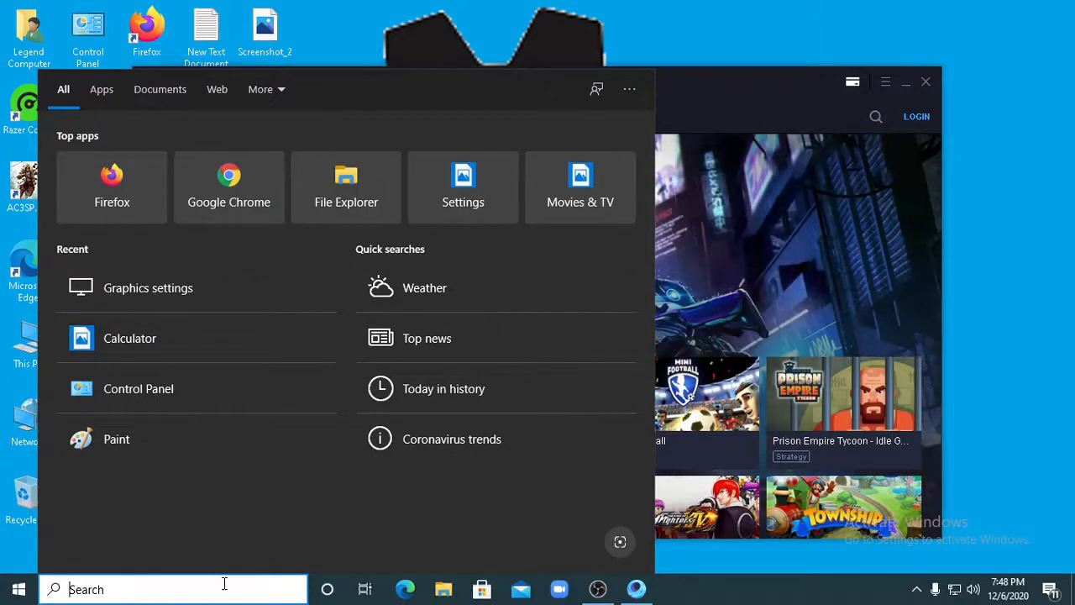
key(super+plus)
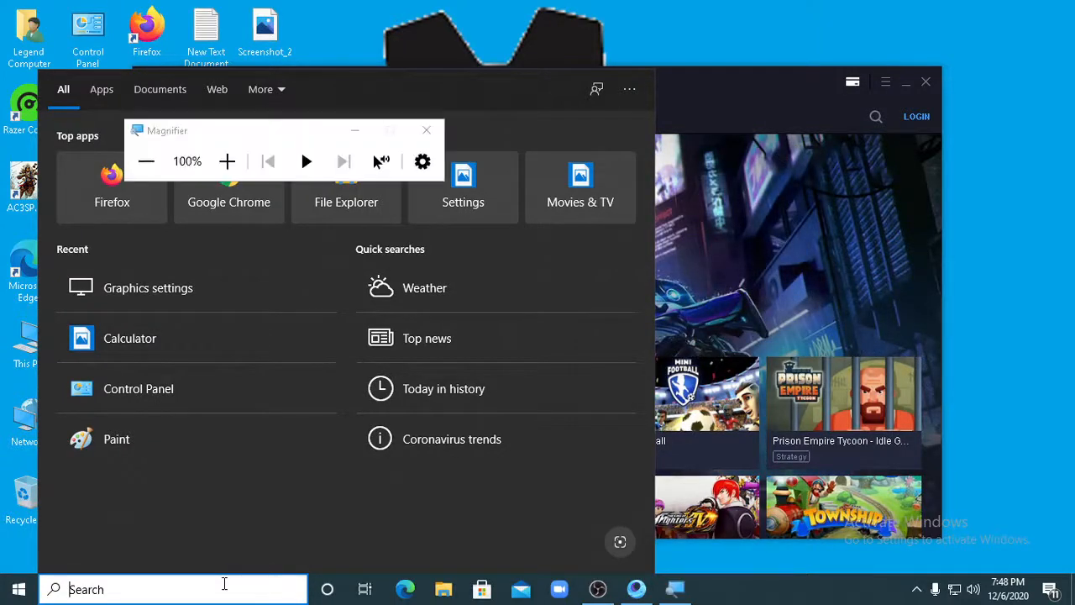
click(227, 162)
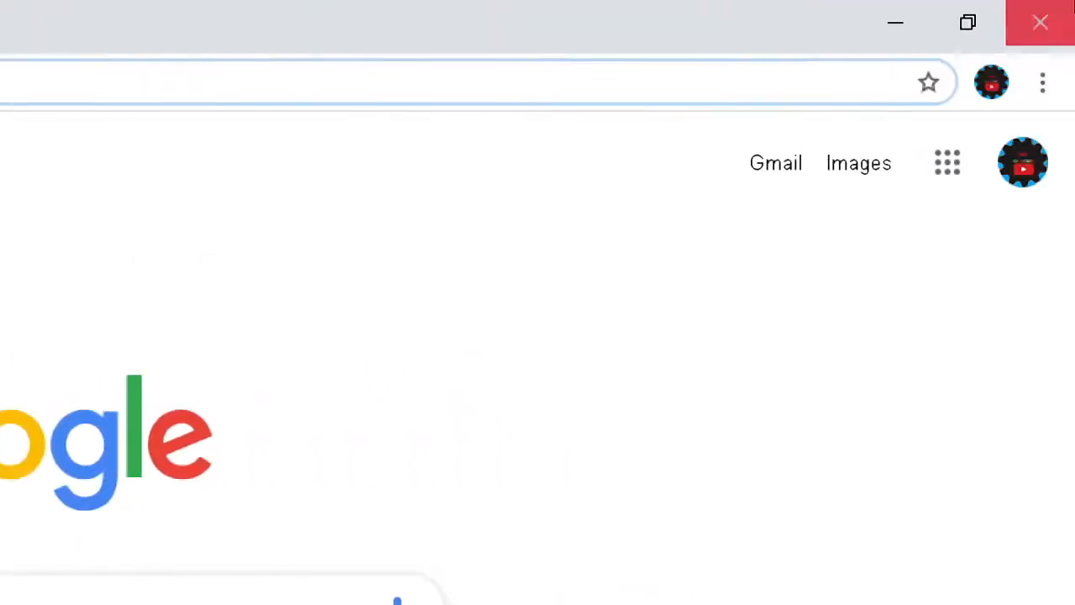
click(1065, 7)
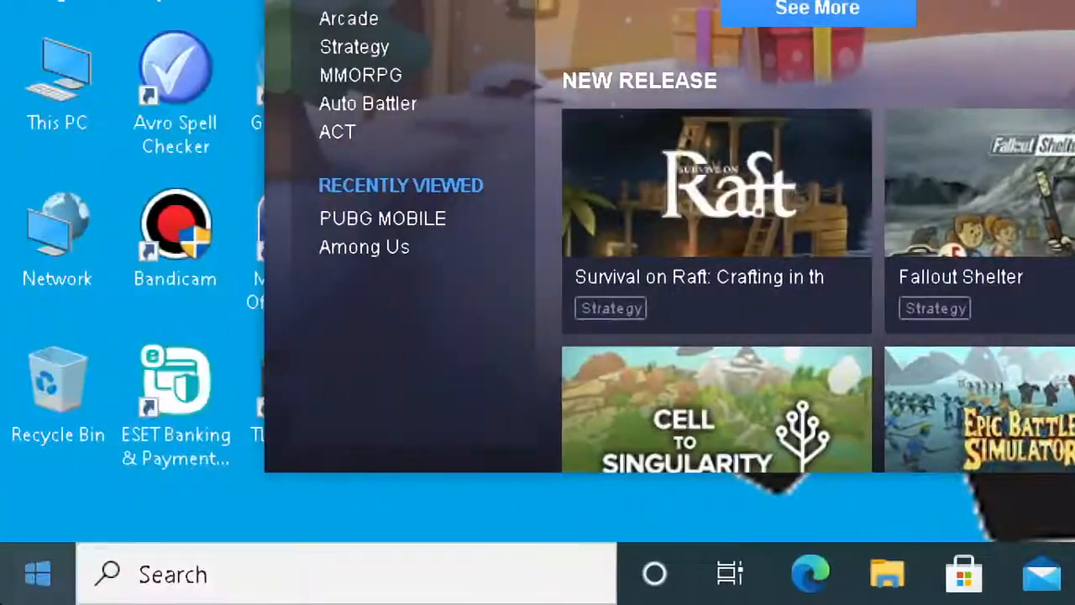
- Search Windows for "power", open the power plan selection, and activate the High performance plan from the additional plans
click(248, 592)
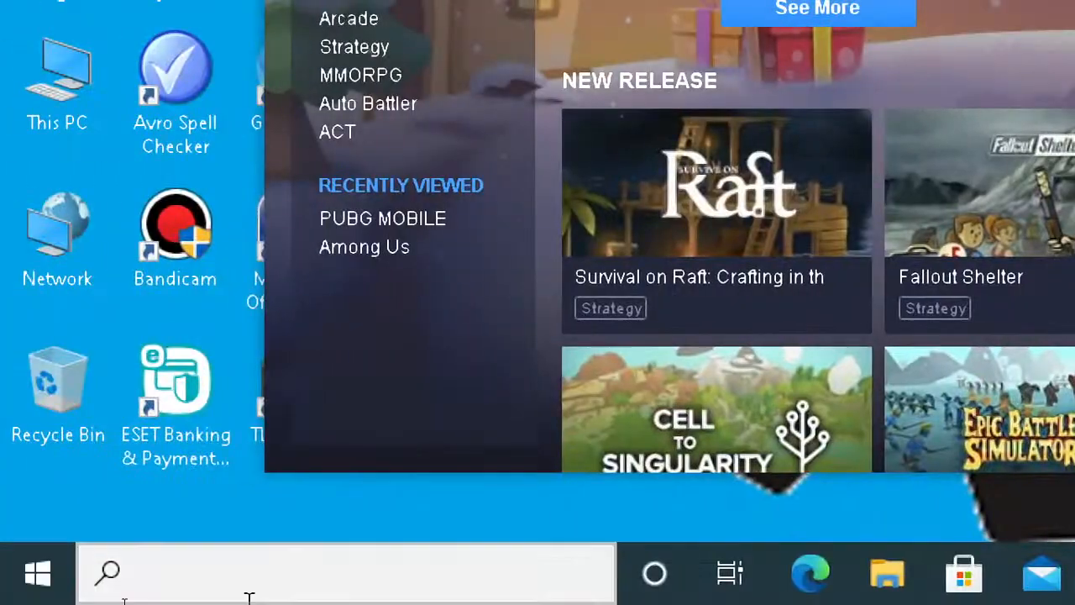
text(power)
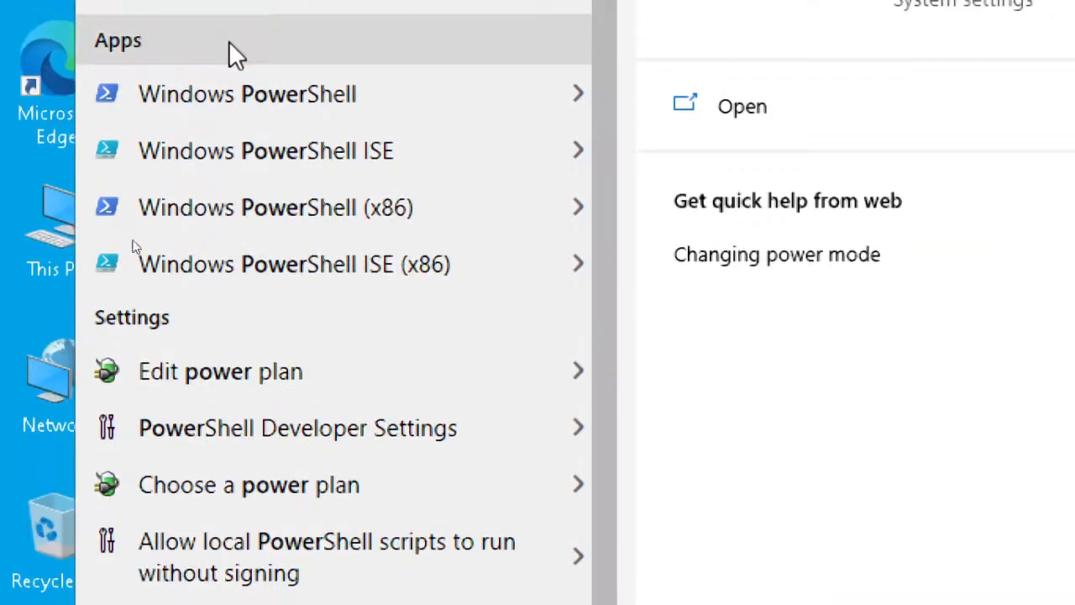
click(240, 514)
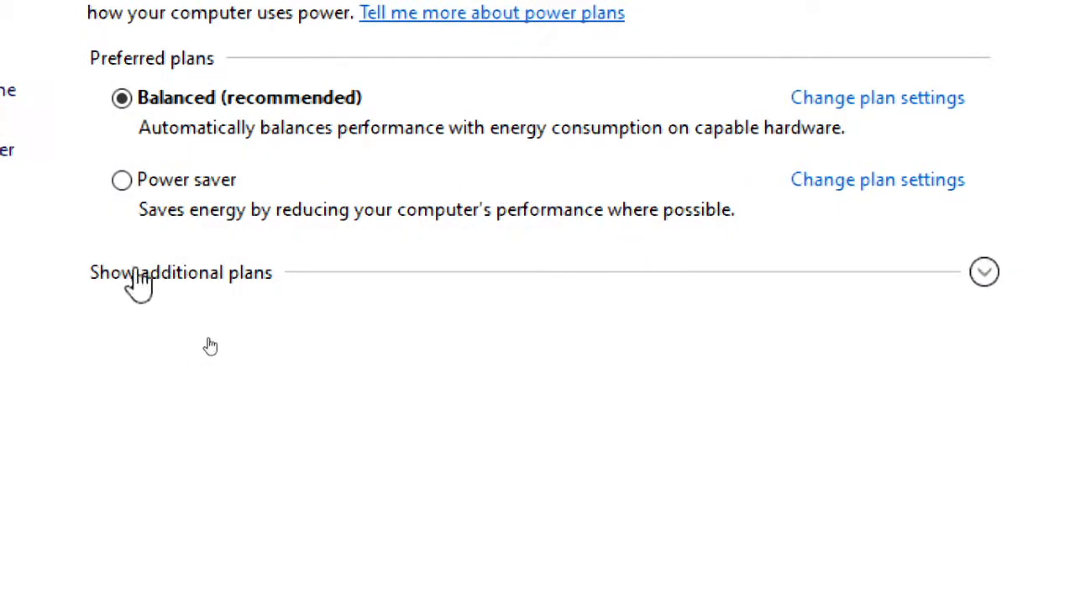
click(985, 274)
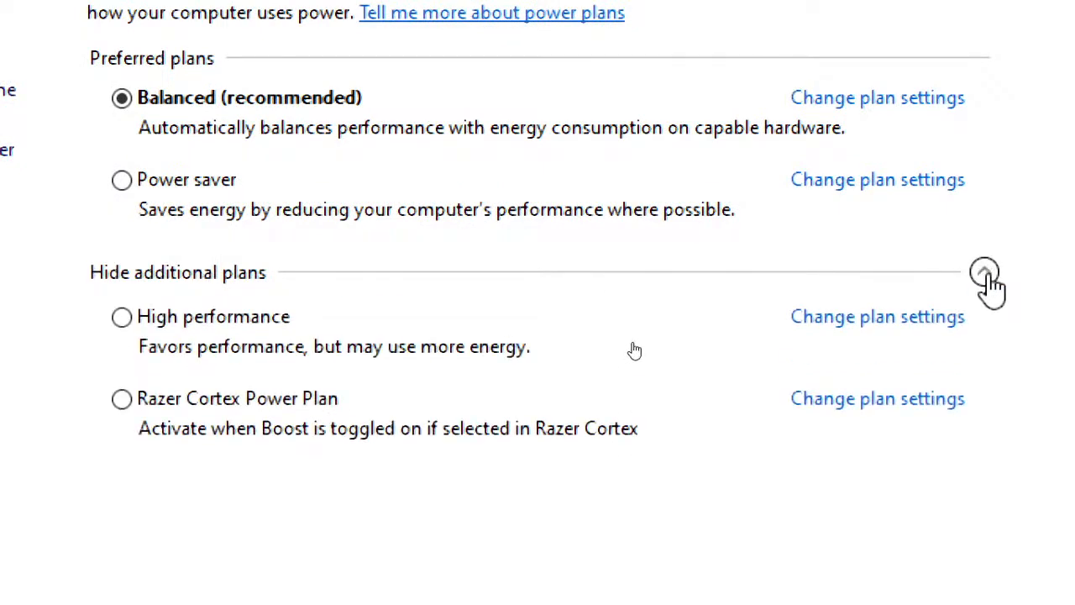
click(123, 319)
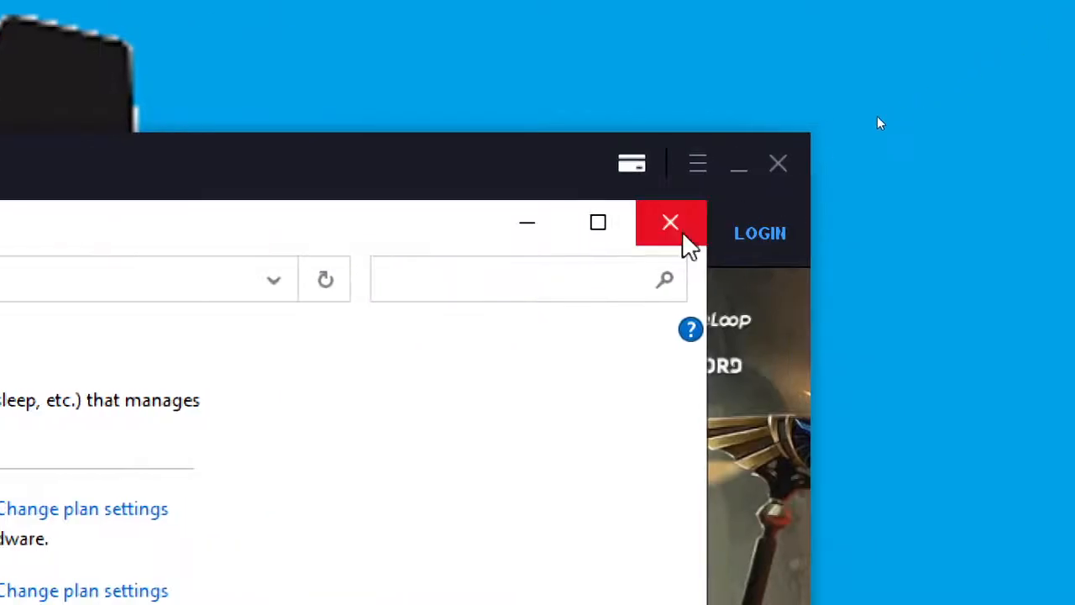
- Close the power options window, zoom back out, and exit Magnifier
click(670, 224)
key(super+minus)
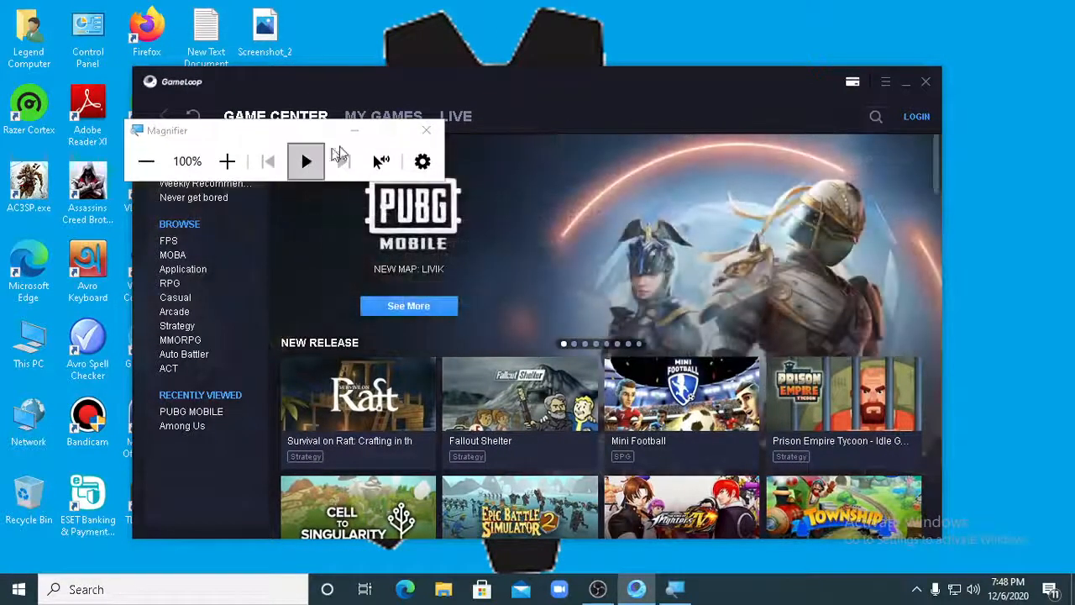
click(427, 133)
mouse_move(598, 589)
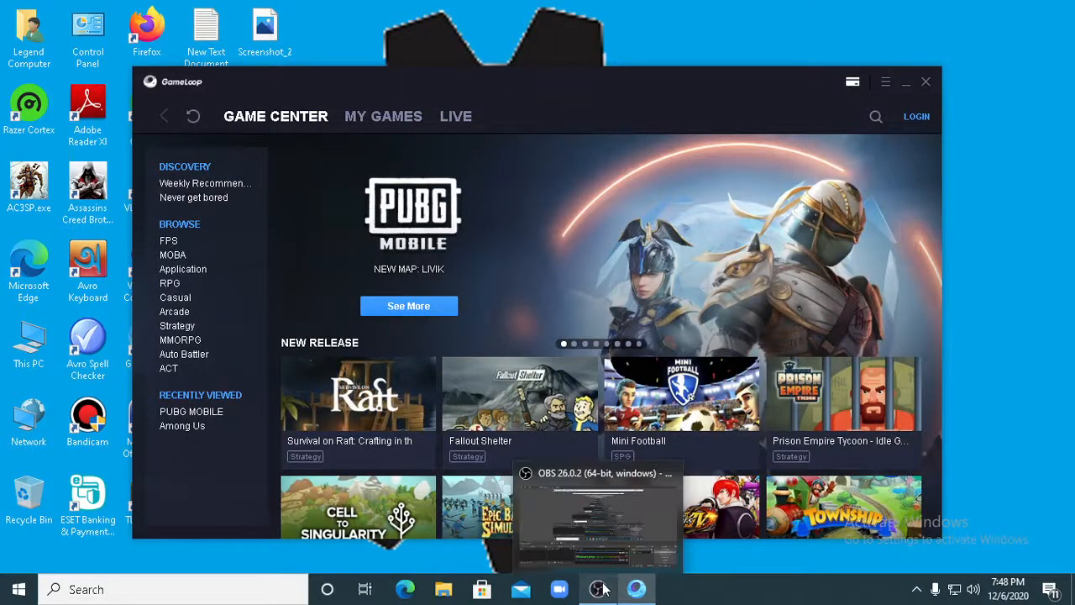
click(184, 414)
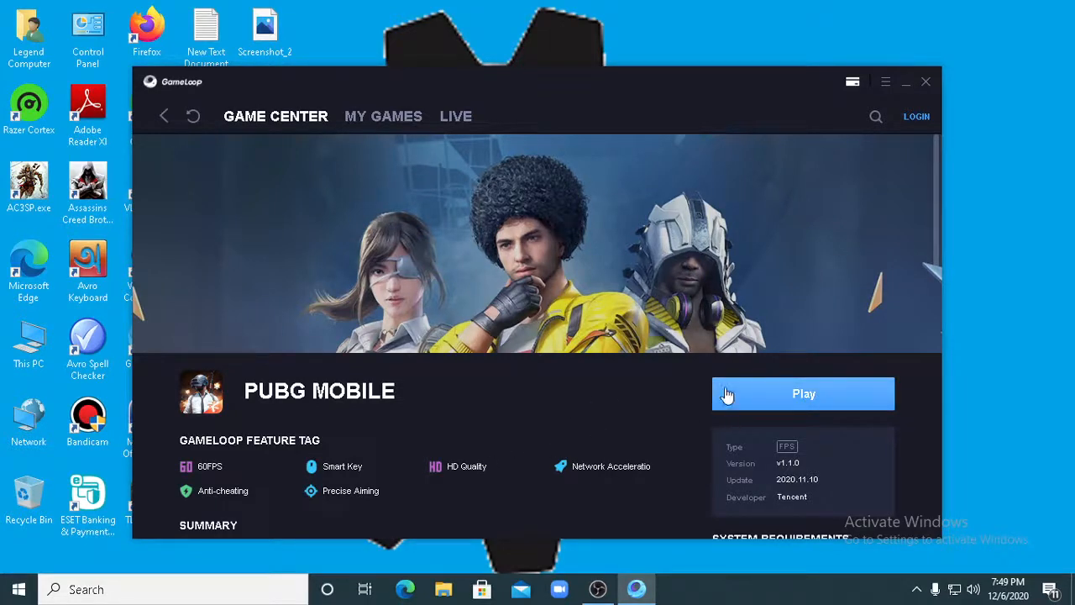
click(928, 82)
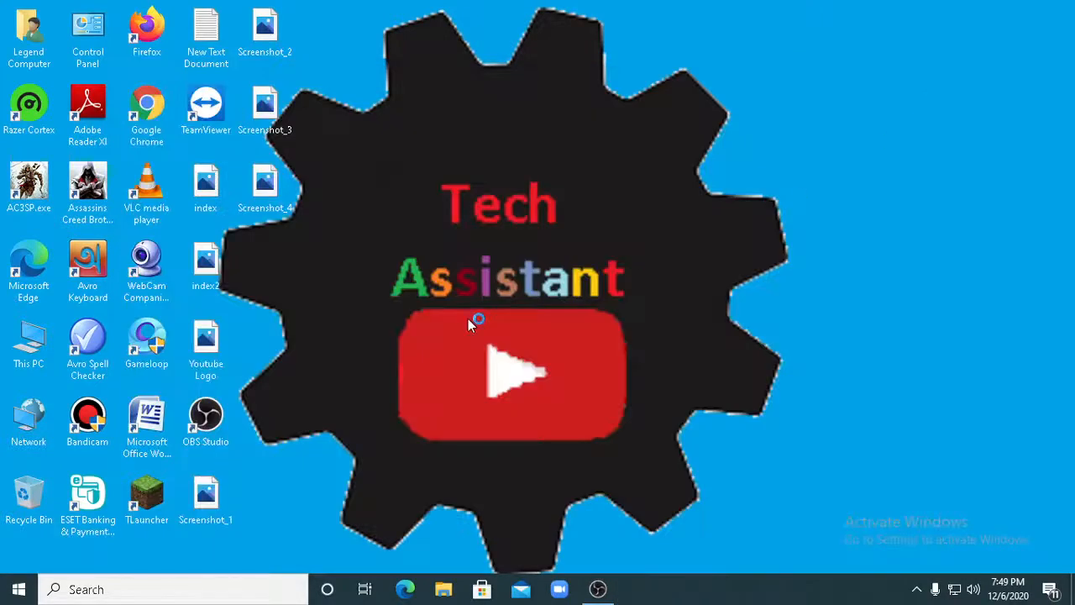
right_click(468, 320)
click(496, 366)
click(917, 589)
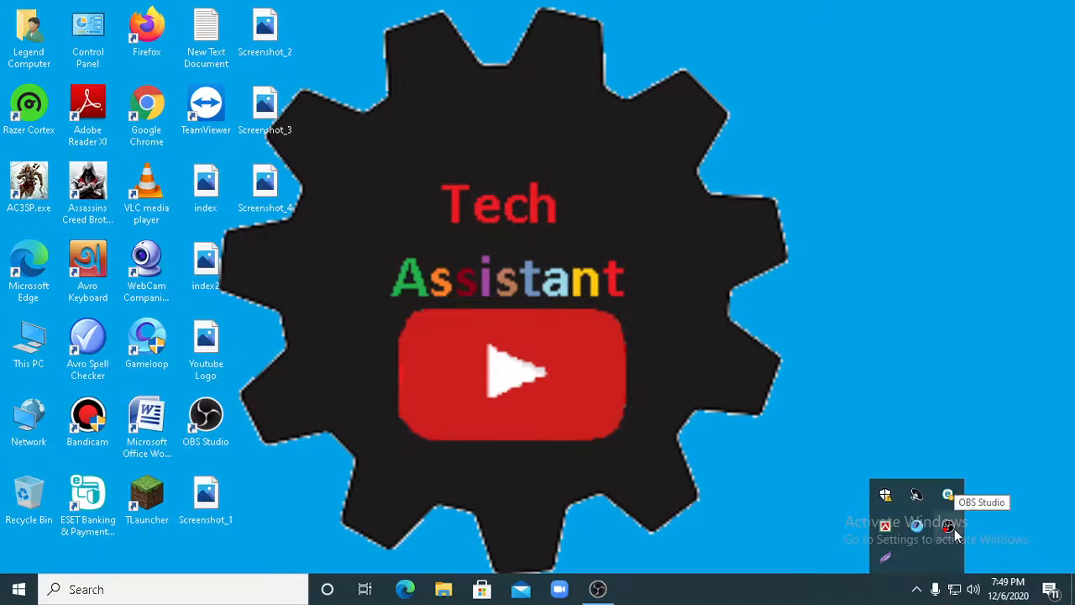
right_click(925, 533)
click(925, 534)
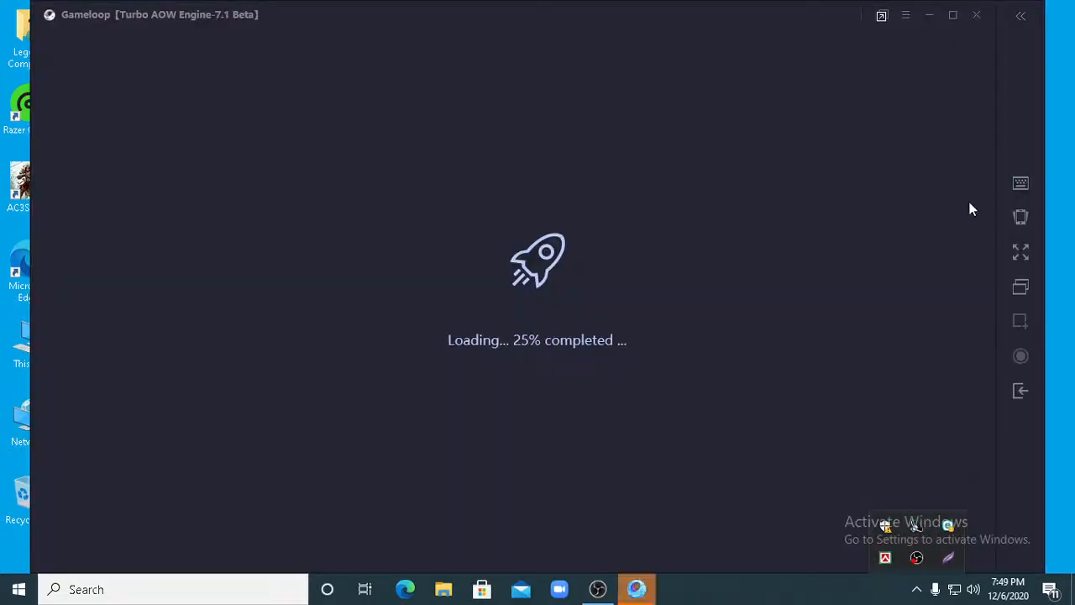
click(975, 16)
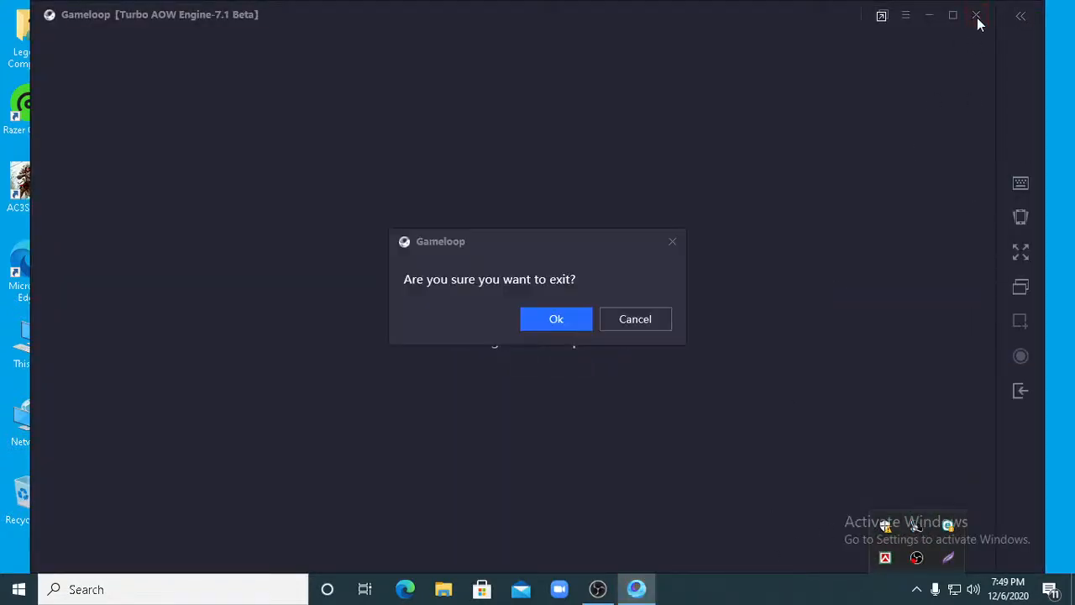
click(562, 313)
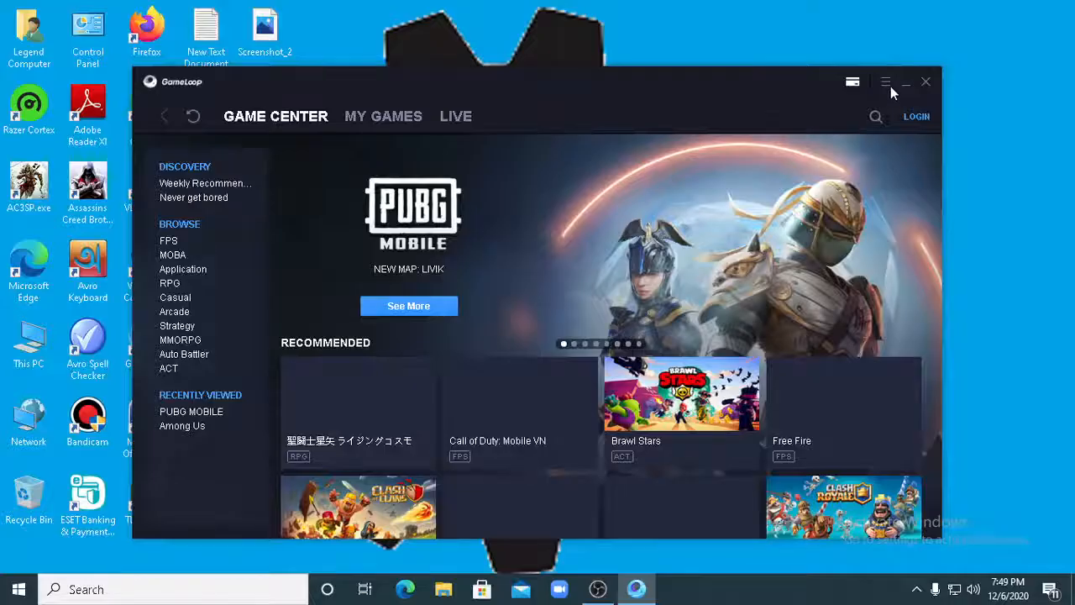
- Set PUBG MOBILE's frame rate to 60 FPS in GameLoop's game settings and save the change
click(887, 83)
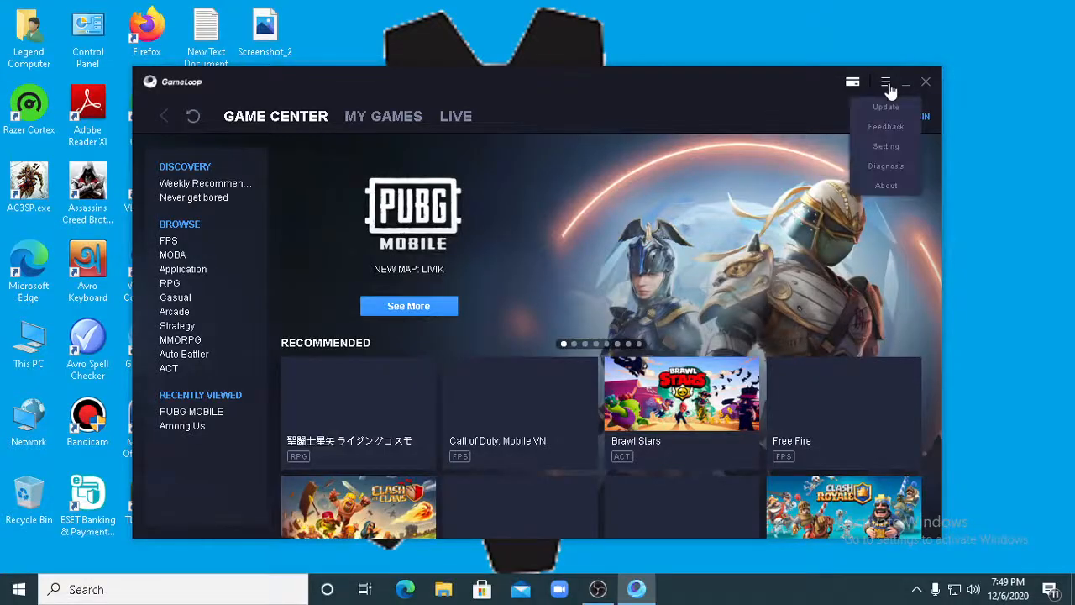
click(886, 148)
click(360, 180)
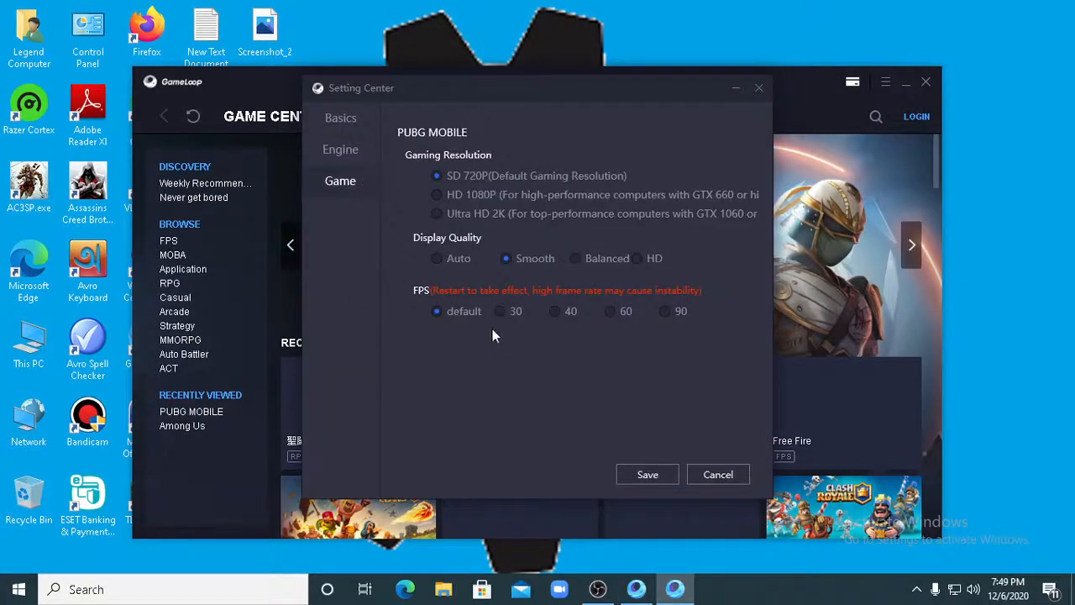
click(608, 311)
click(630, 475)
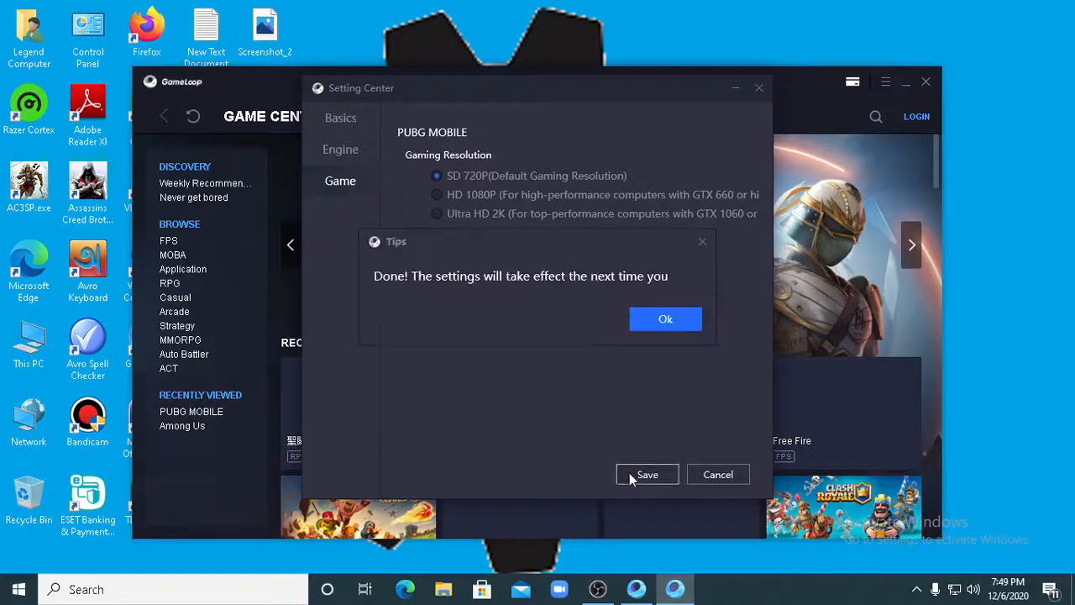
click(665, 319)
- Close the GameLoop window and quit its background process from the system tray
click(923, 81)
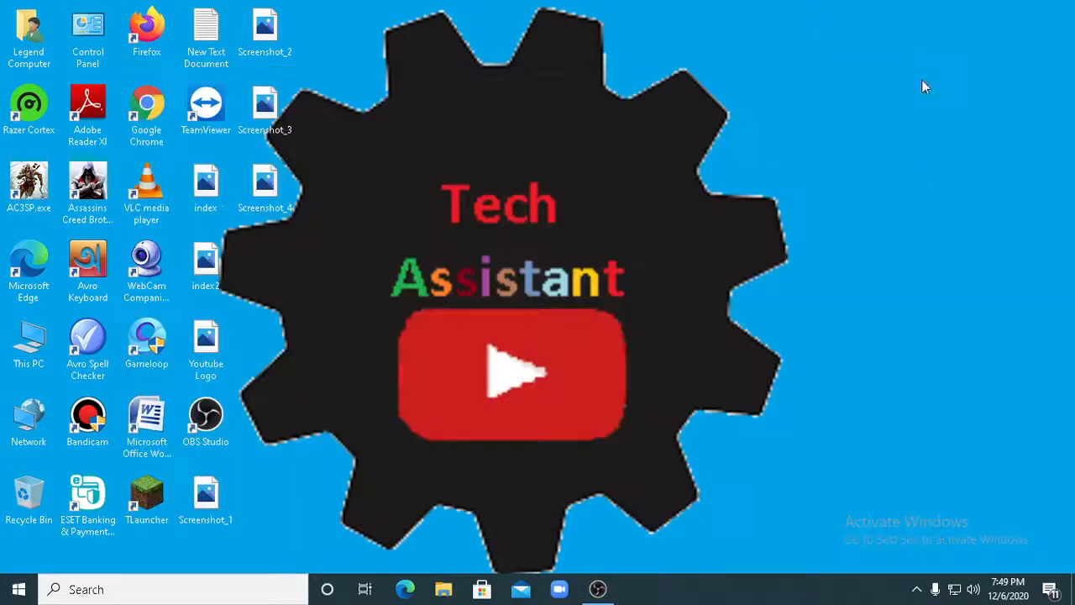
click(917, 589)
right_click(886, 496)
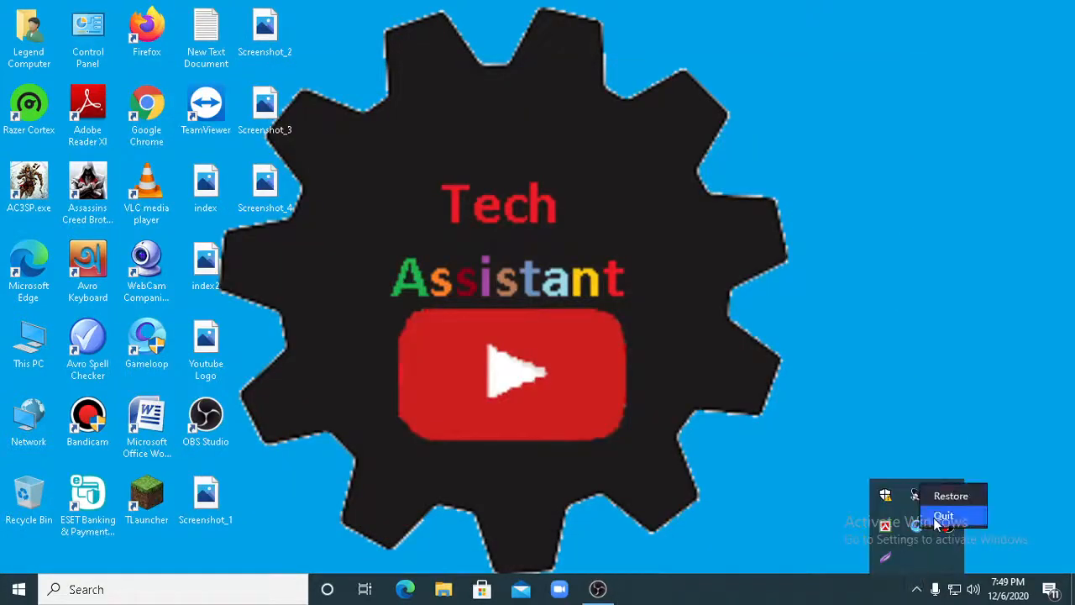
click(939, 513)
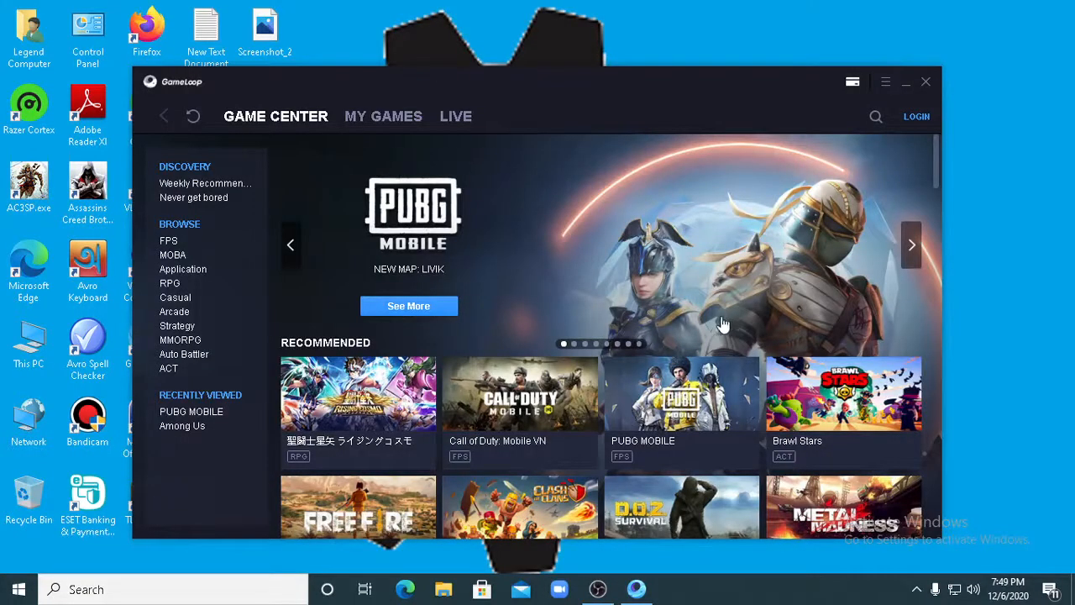
- Open PUBG MOBILE's page from GameLoop's recently viewed games, close the launcher window, and switch to the emulator window
click(610, 593)
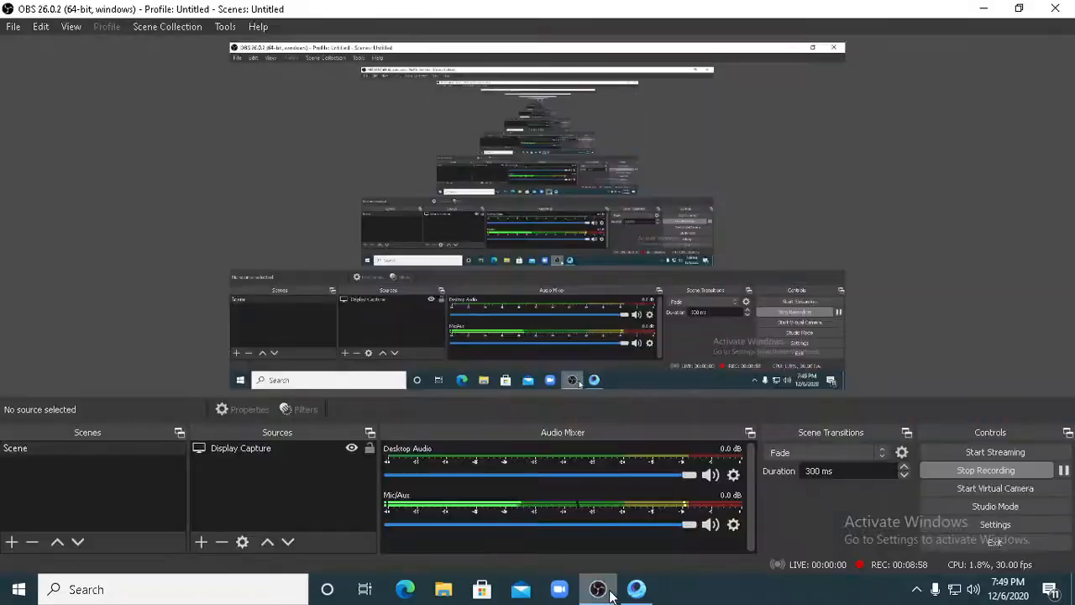
click(610, 592)
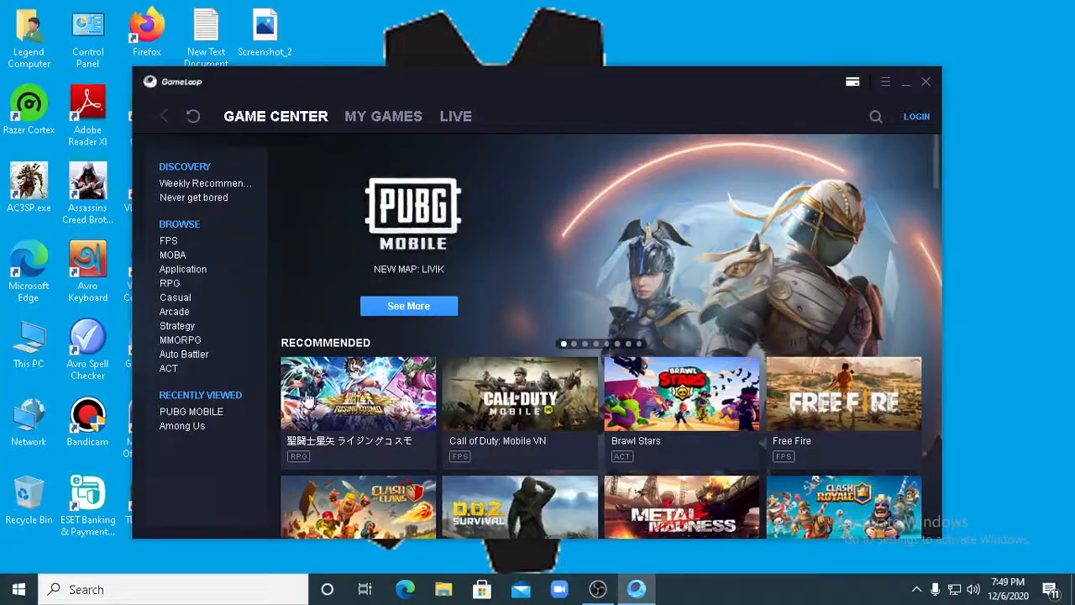
click(191, 413)
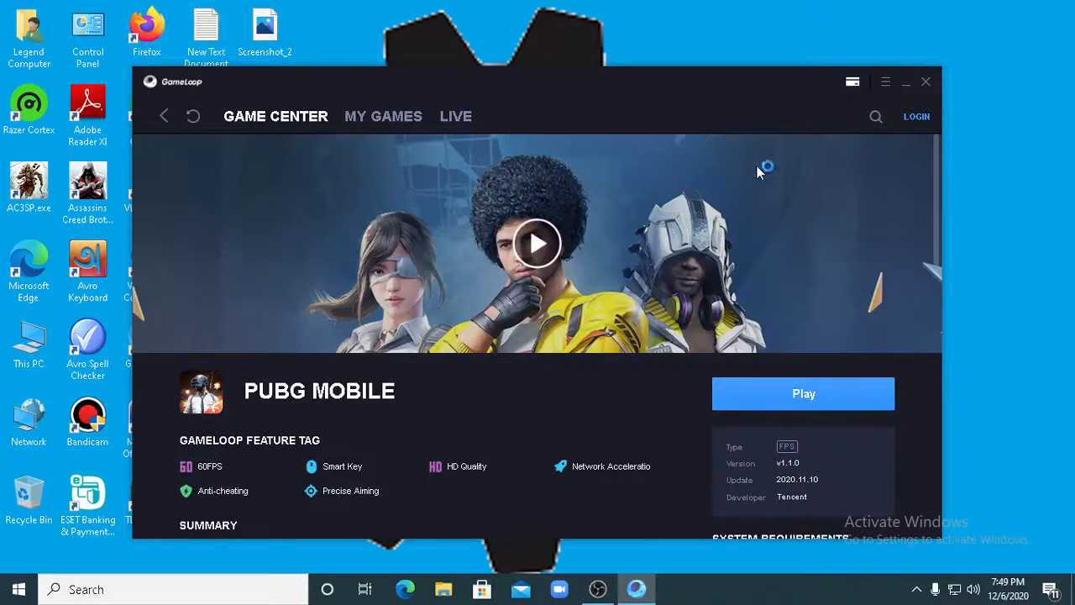
click(927, 83)
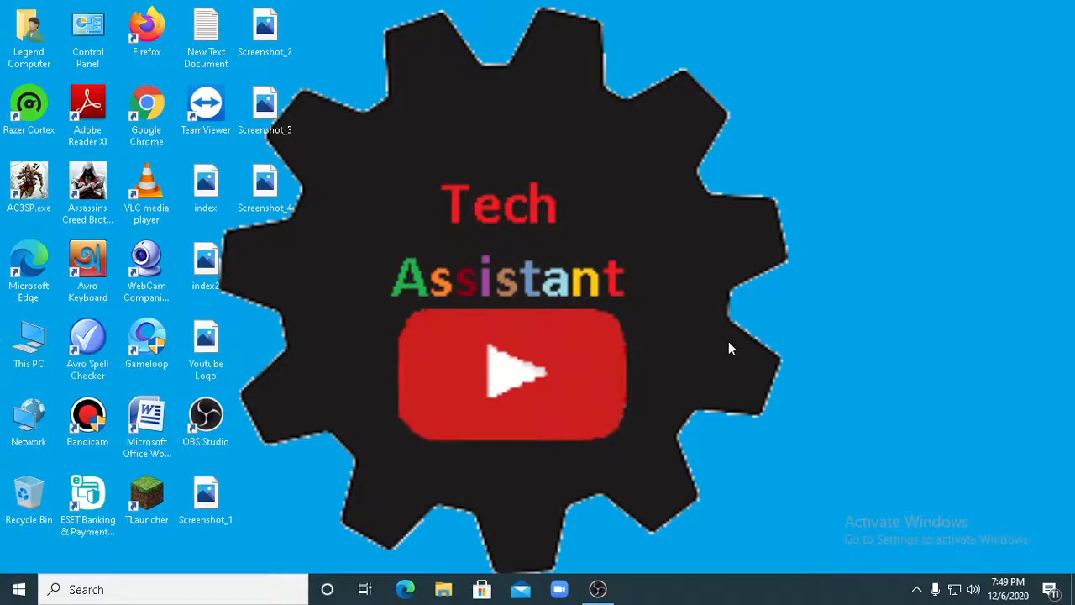
click(598, 590)
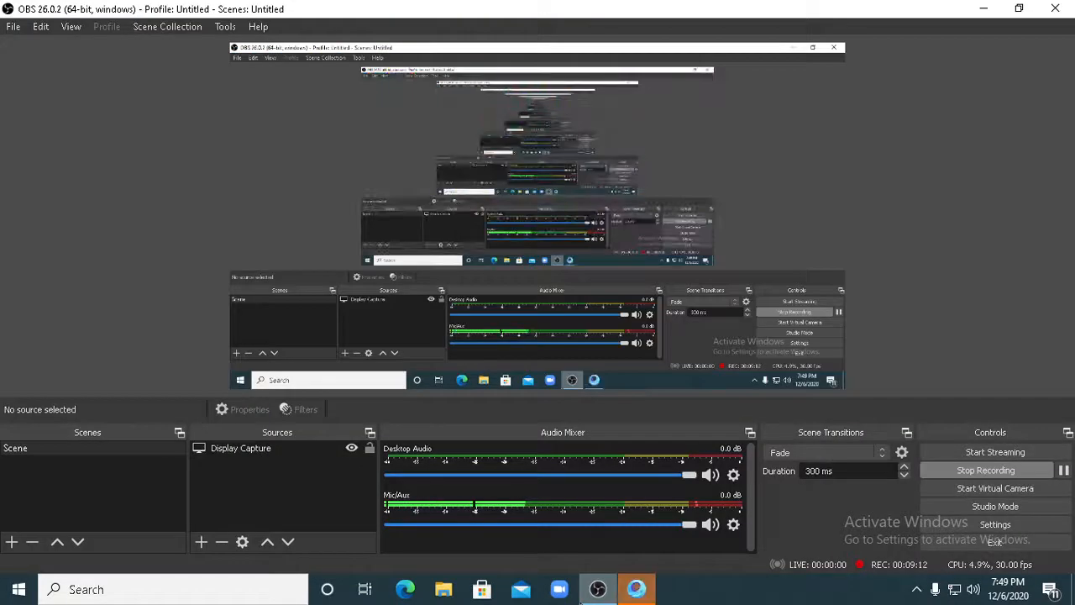
click(636, 593)
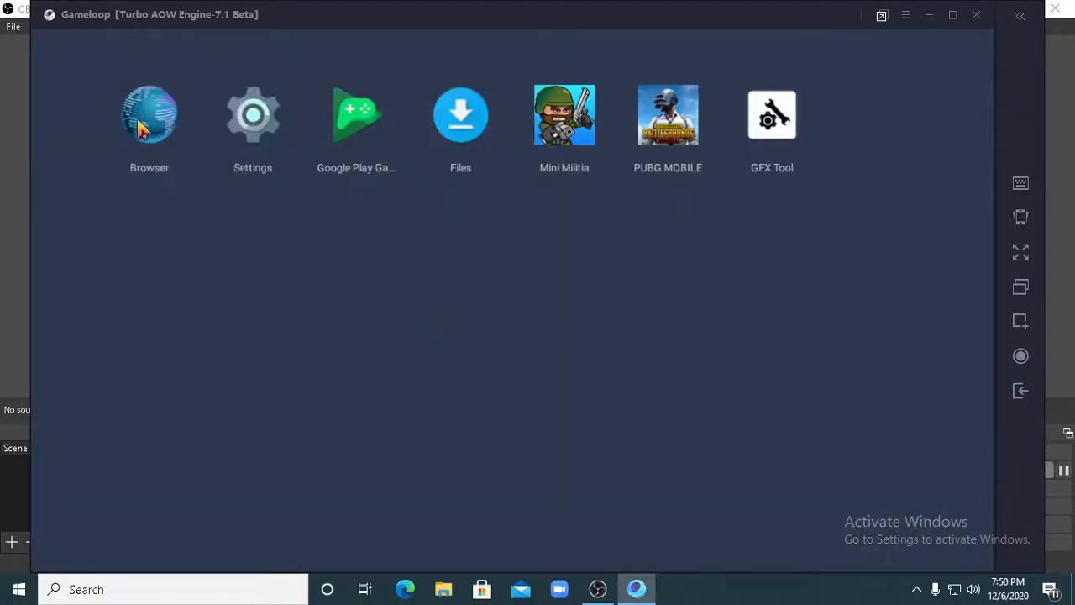
- Look up "gfx tool" in the emulator's browser, view its Google Play listing, and return to the home screen
click(143, 127)
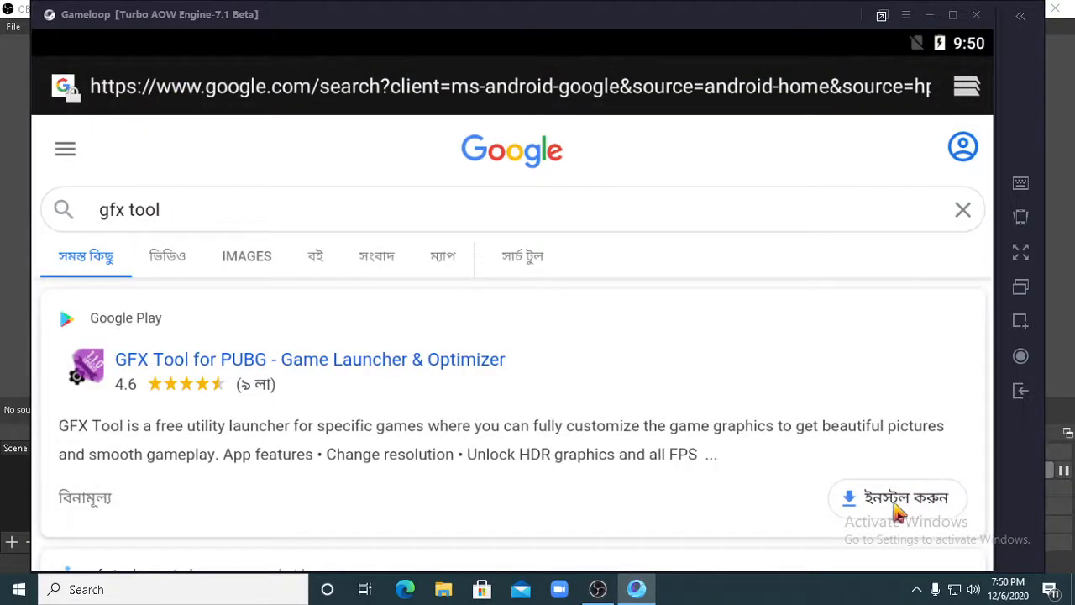
click(1021, 394)
click(1021, 393)
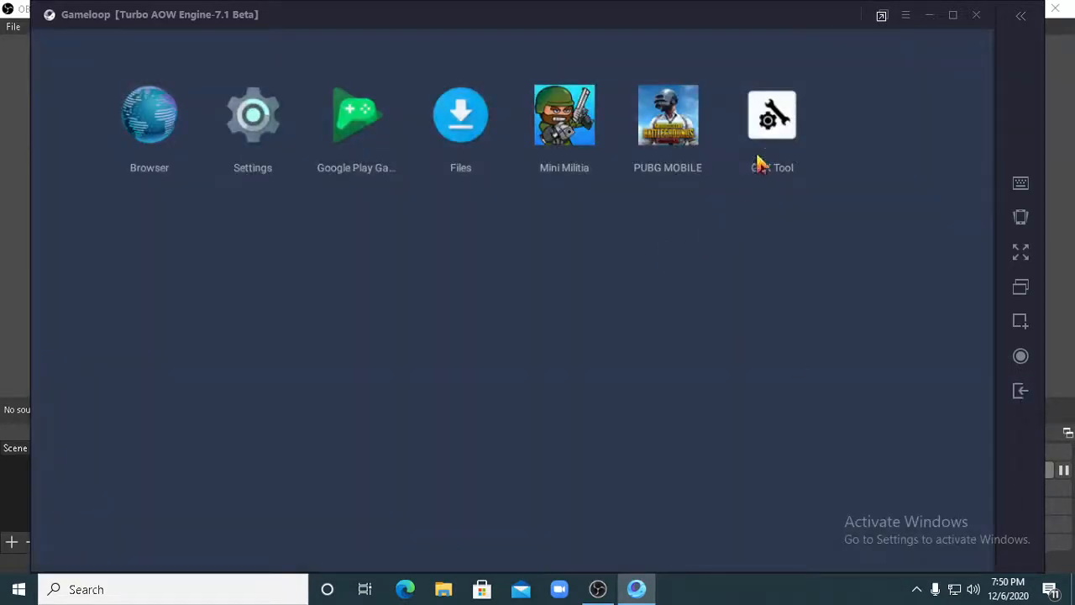
- Open GFX Tool, select the 1.1.X(Global) version, and set the resolution to 768x432
click(775, 122)
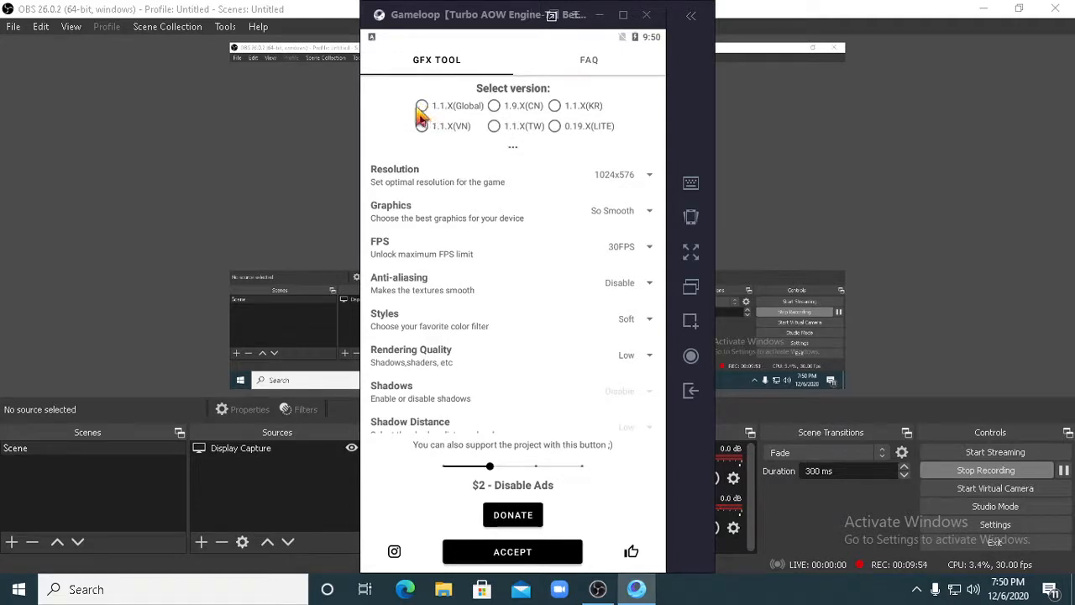
click(422, 106)
click(620, 99)
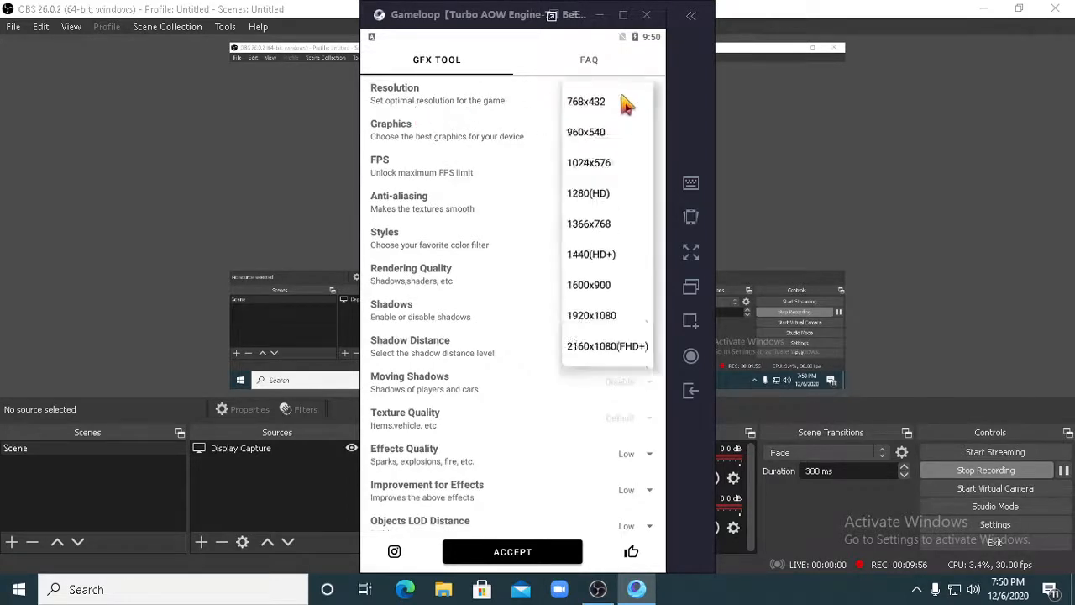
scroll(621, 143, up, 1)
drag(495, 300, 494, 158)
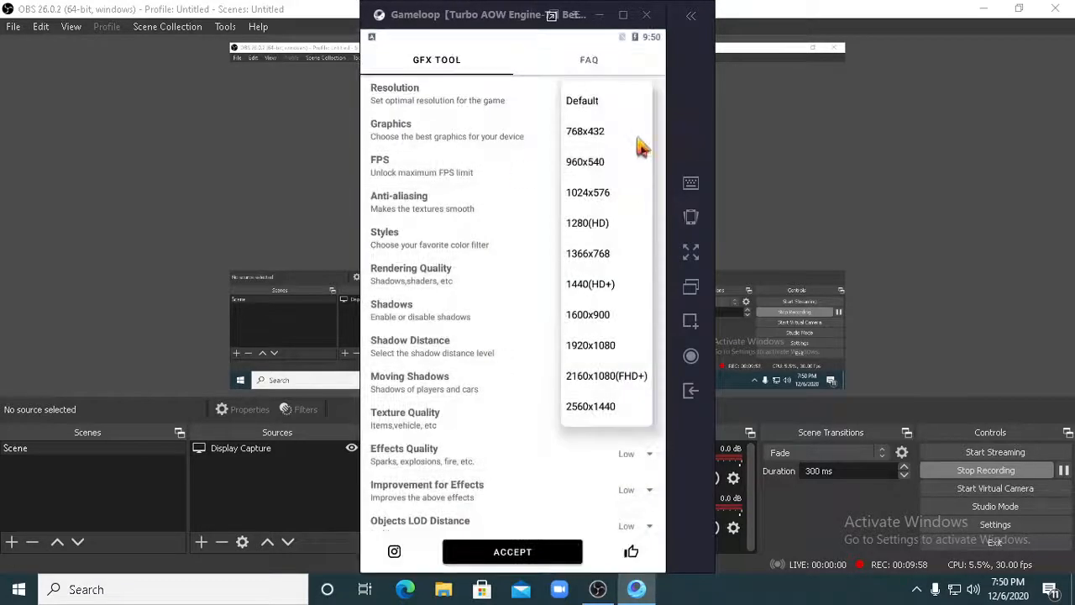
click(587, 134)
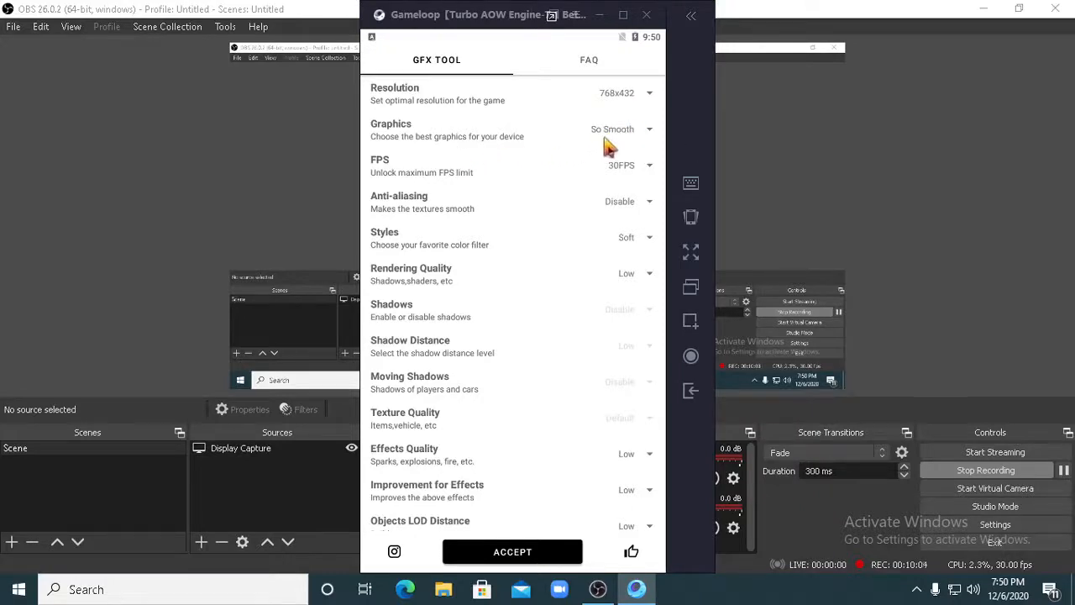
- Set FPS to 60FPS and Foliage LOD Distance to Low in GFX Tool
click(622, 179)
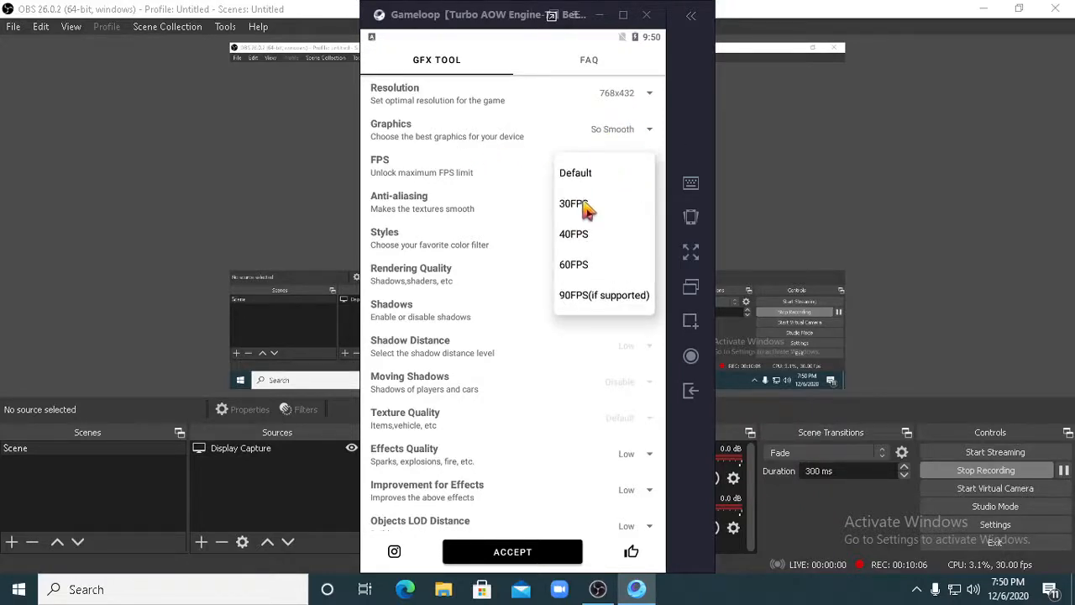
click(577, 271)
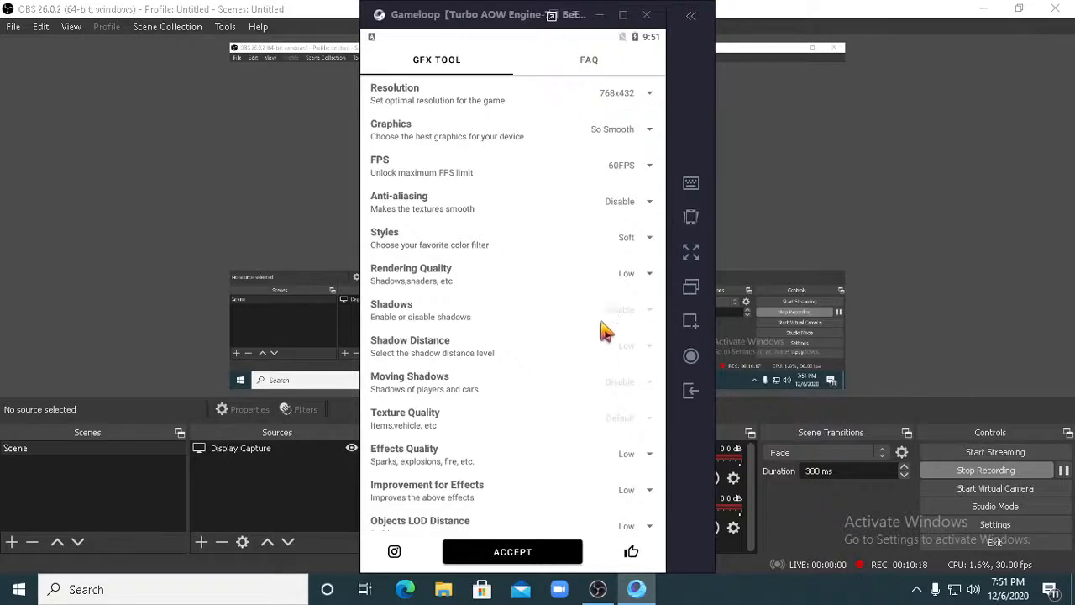
drag(600, 355, 617, 223)
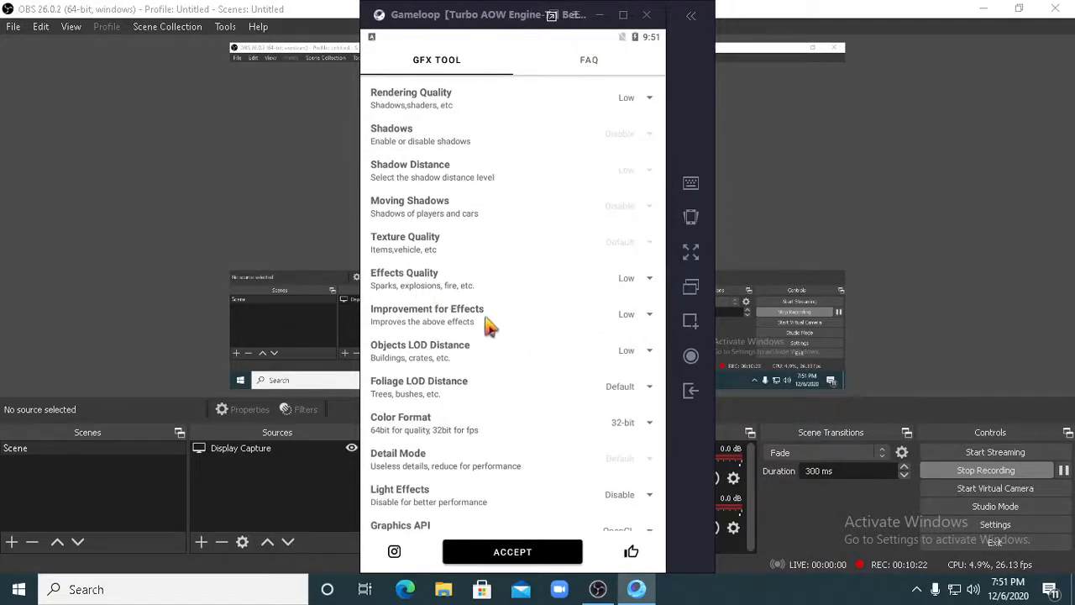
click(626, 392)
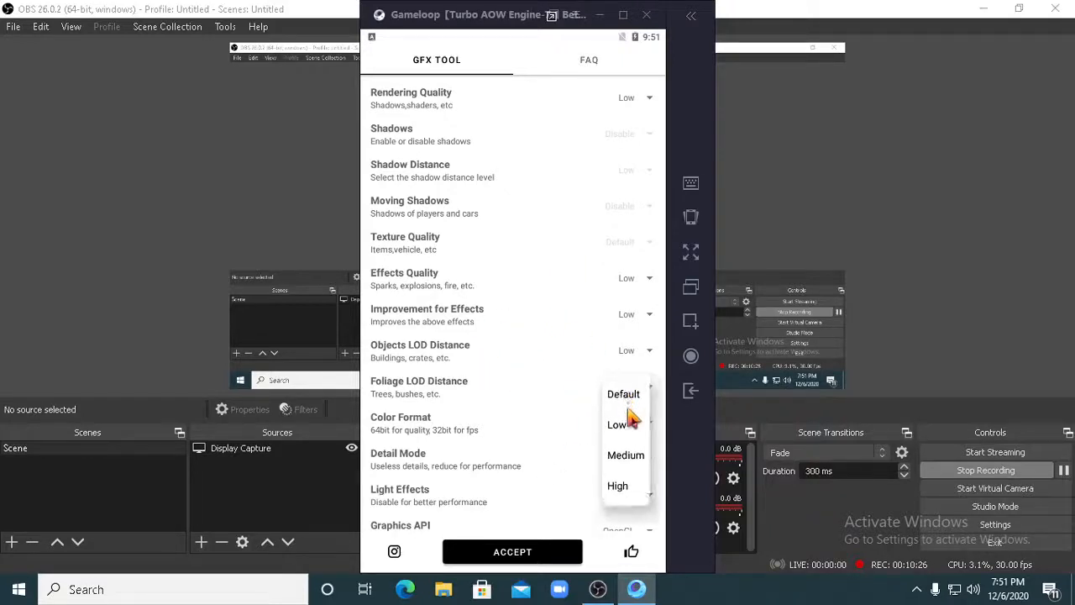
click(616, 426)
- Check the Color Format options and review the remaining GFX Tool settings through Save Controls
scroll(526, 386, down, 2)
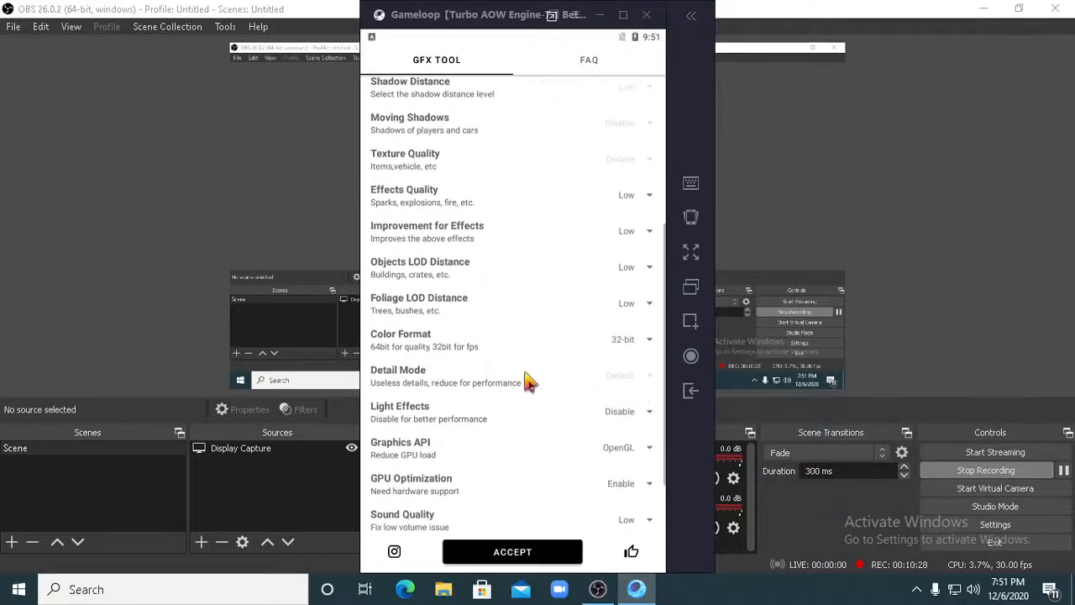
click(630, 344)
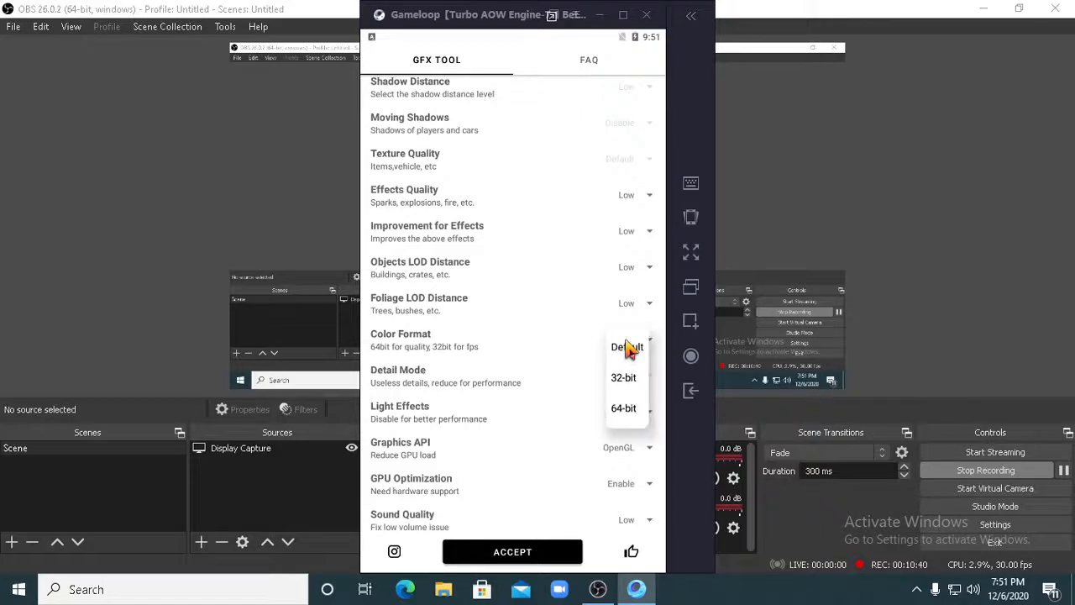
click(499, 363)
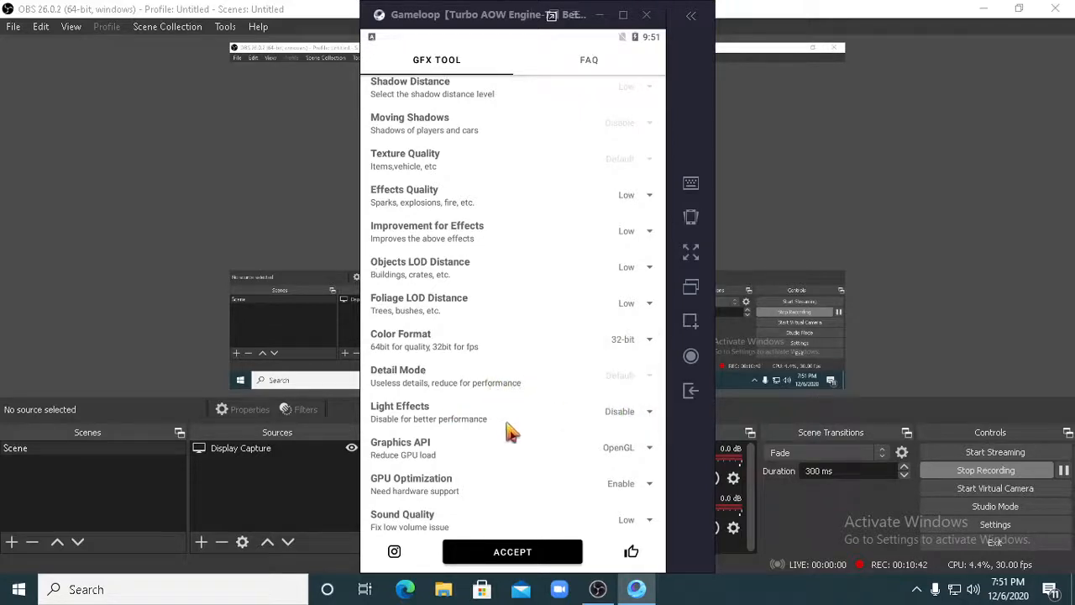
drag(509, 432, 499, 374)
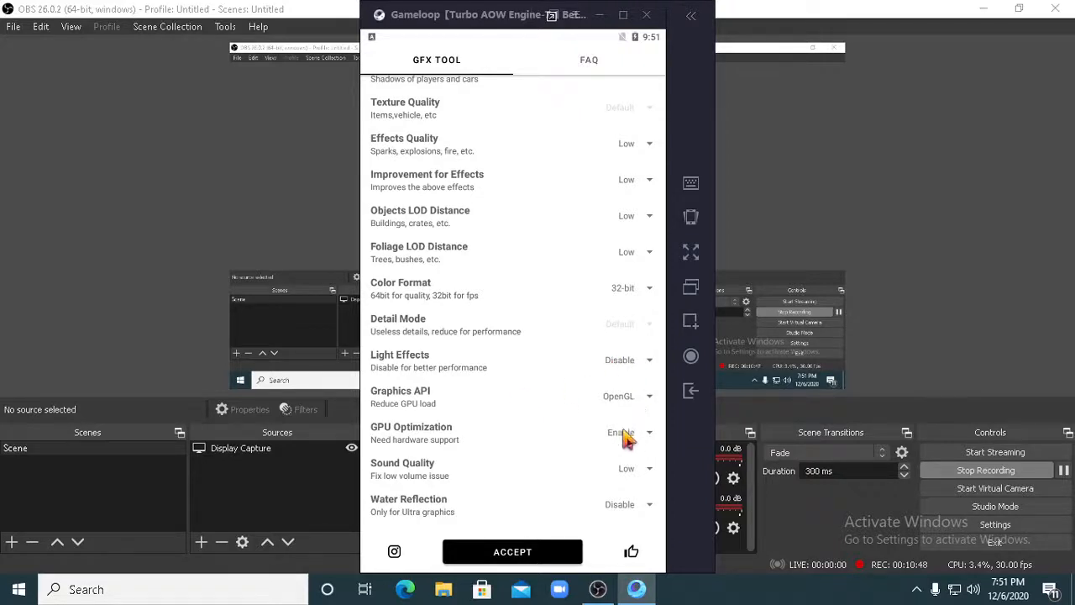
drag(578, 463, 607, 392)
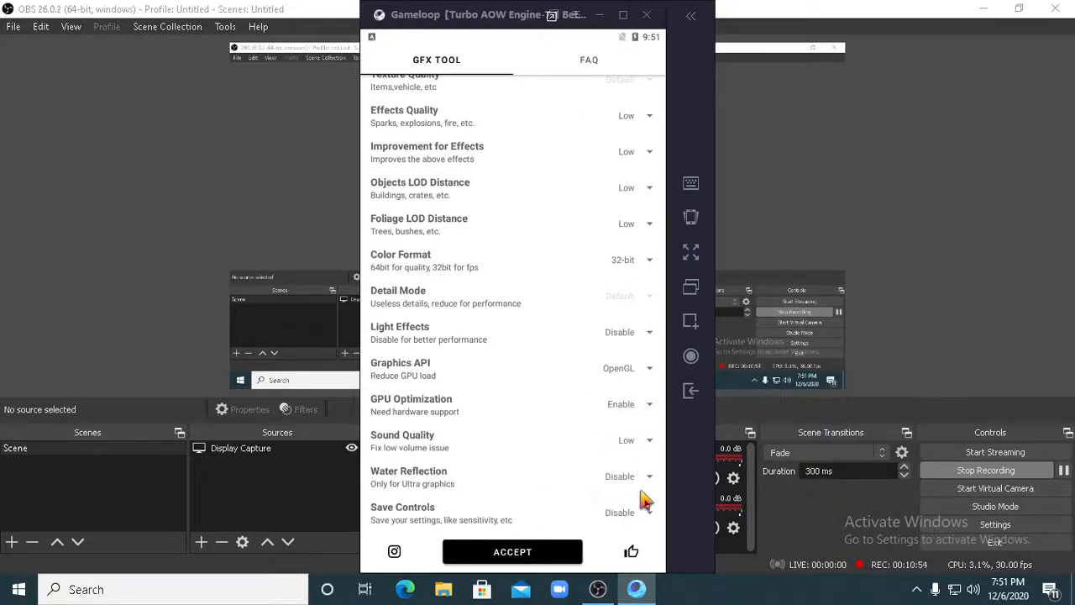
- Set Save Controls to Enable in GFX Tool and accept the configured graphics settings
click(628, 517)
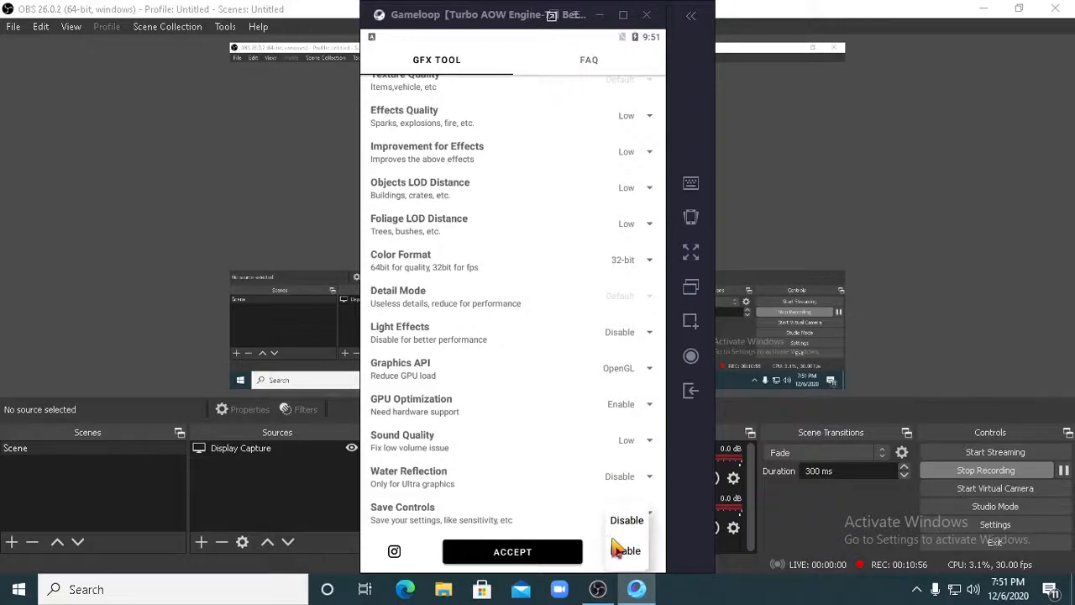
click(626, 552)
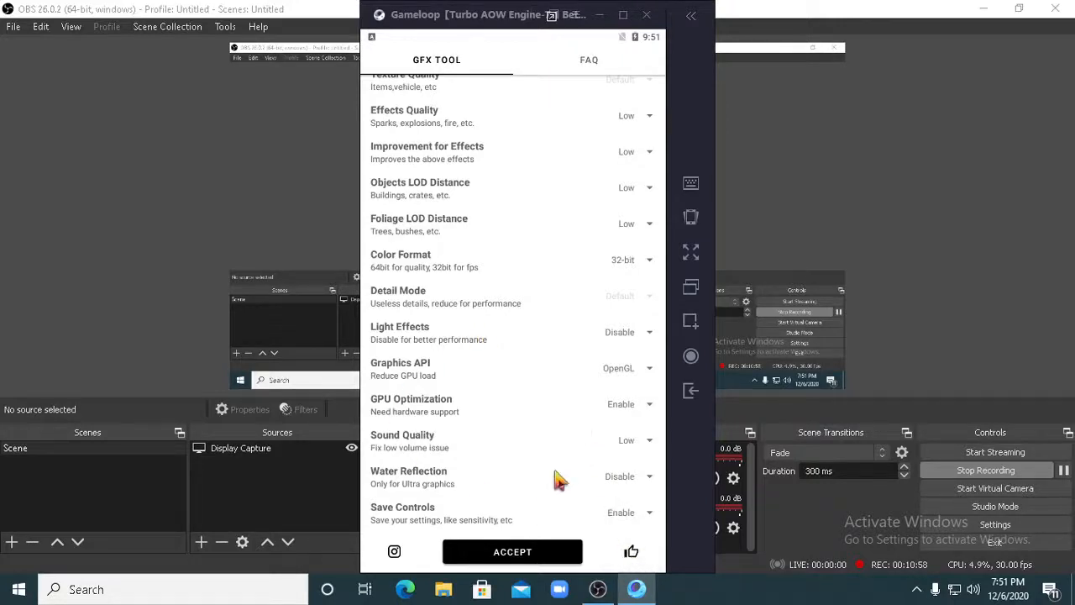
click(513, 552)
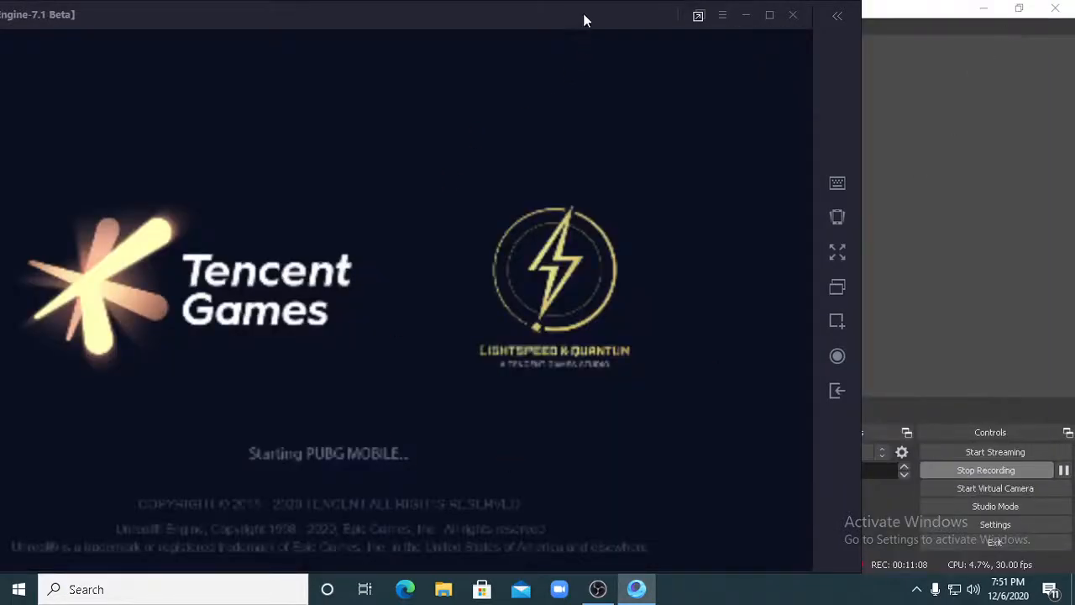
- Move the GameLoop window fully into view while PUBG MOBILE starts, and minimize OBS behind it
drag(584, 14, 779, 16)
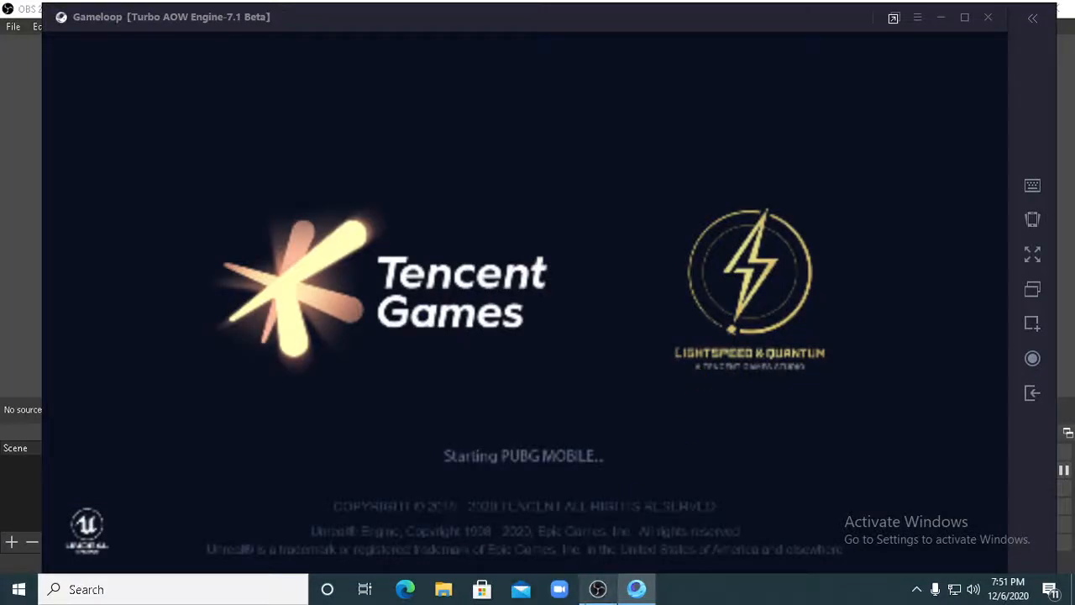
click(598, 589)
click(598, 589)
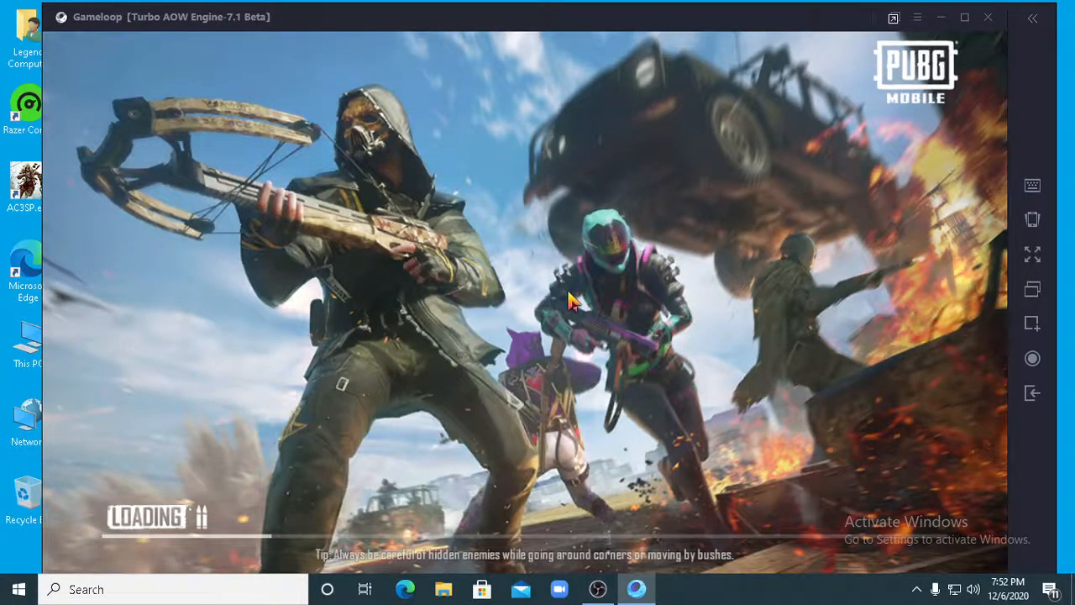
- Check the per-application sound levels in the Windows Volume Mixer and close it
right_click(973, 589)
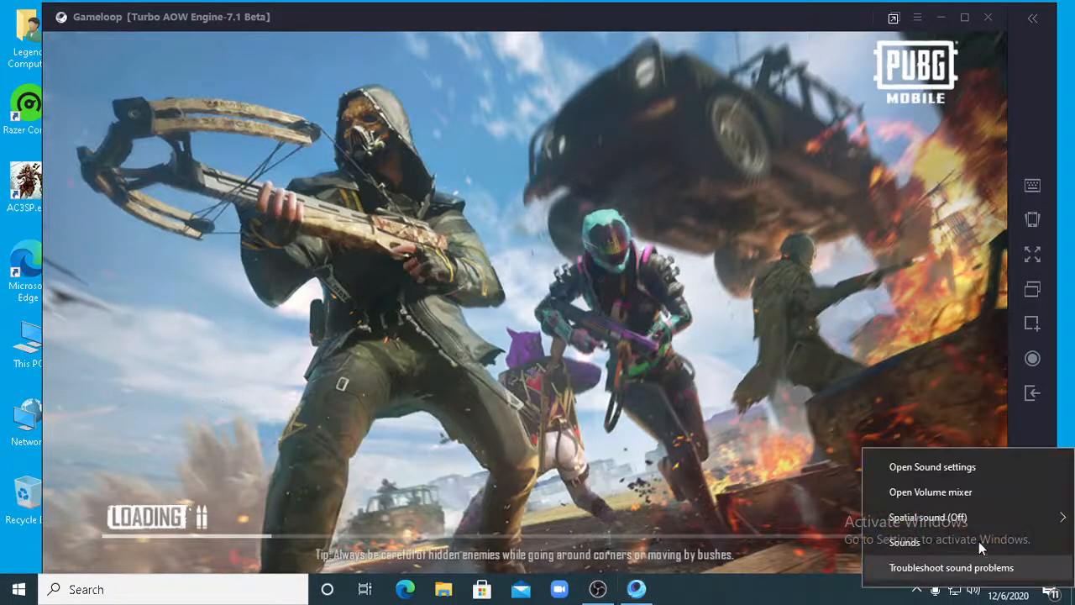
click(972, 499)
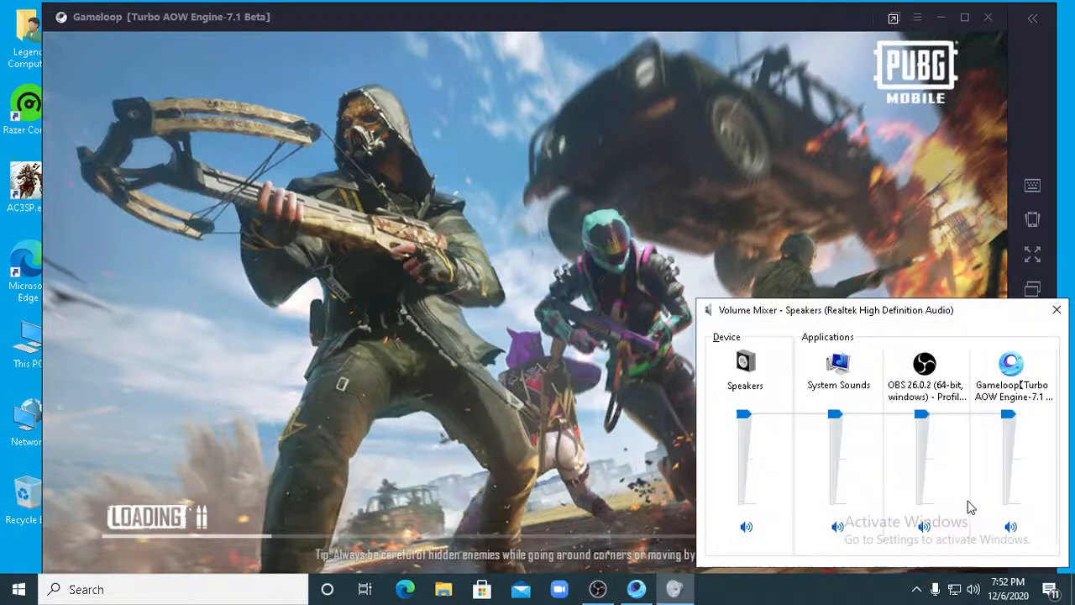
click(1056, 310)
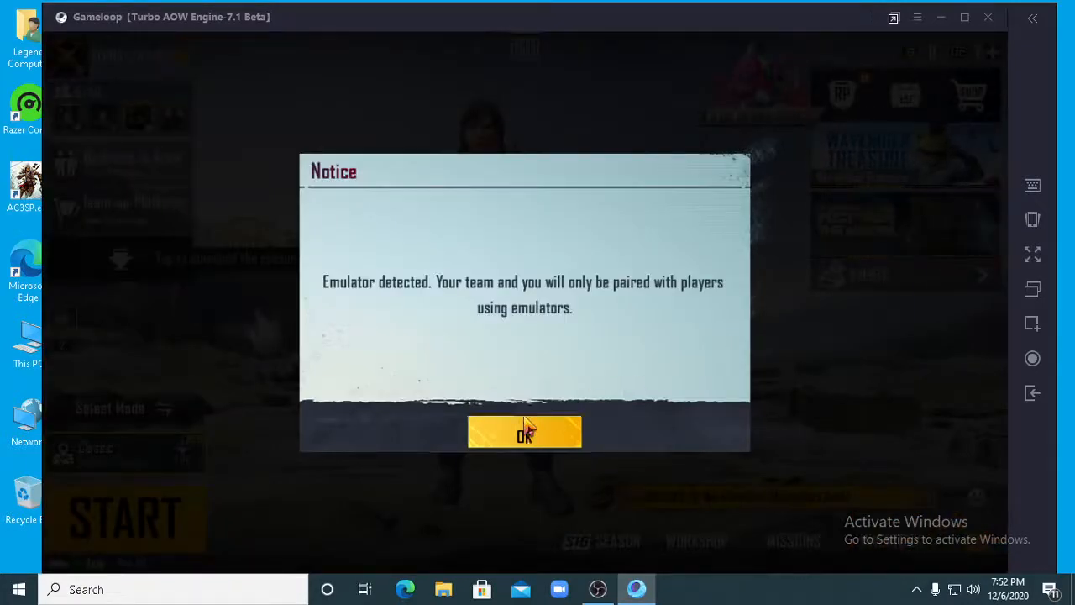
- Dismiss the emulator detection notice, then view the friends list and collapse it
click(523, 432)
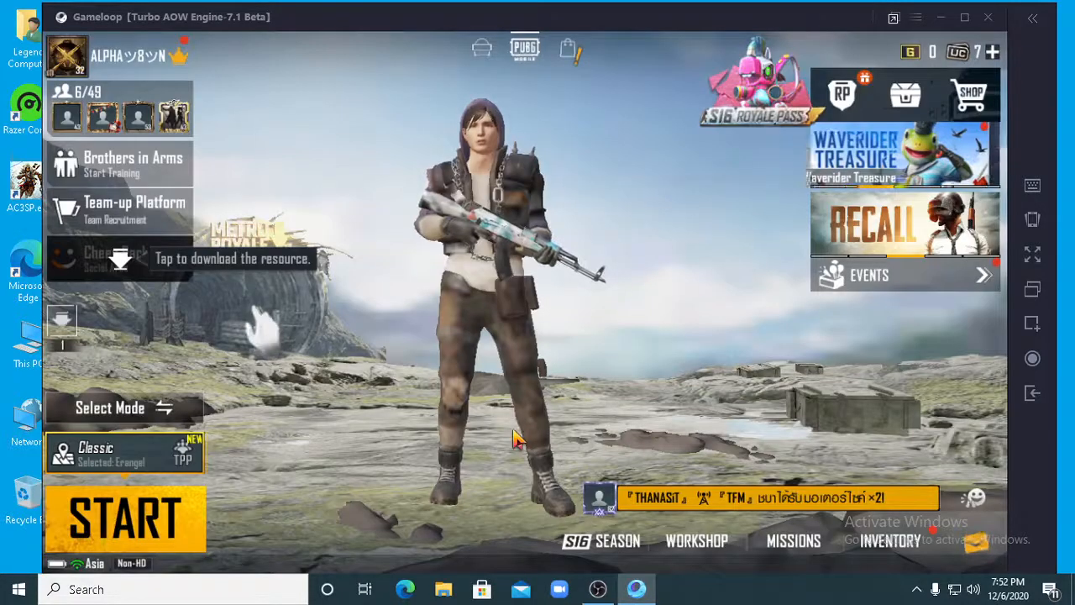
click(141, 108)
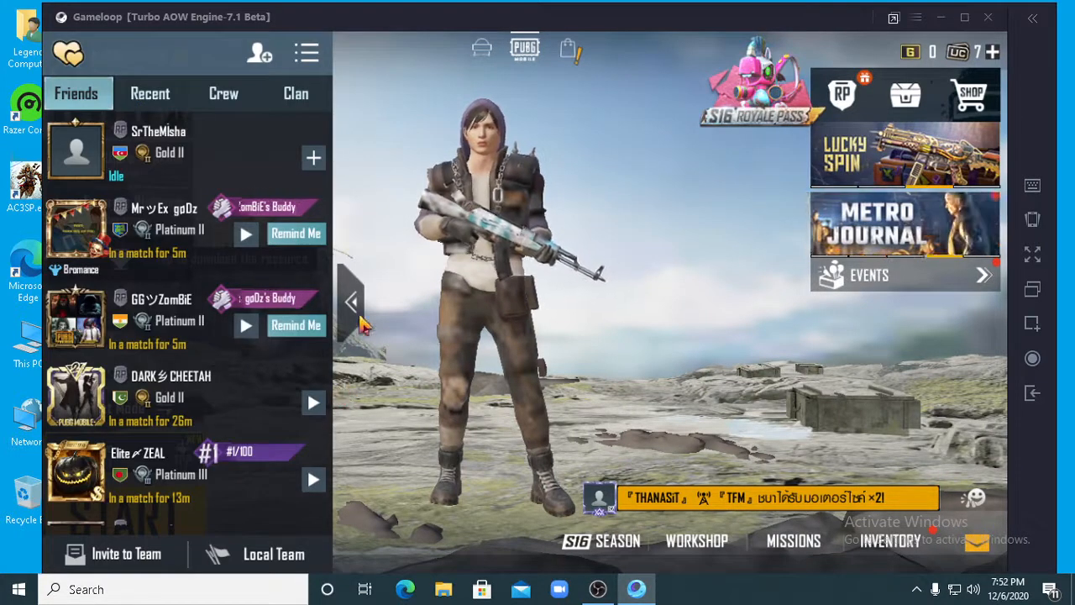
click(357, 318)
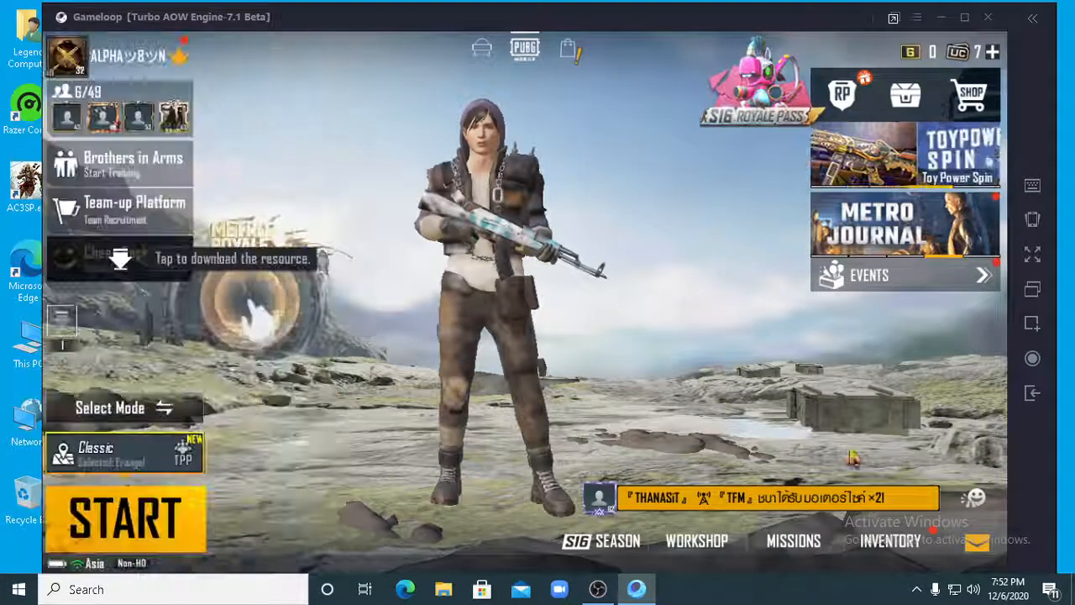
- Open the Graphics section of PUBG MOBILE's in-game settings
click(979, 545)
click(980, 67)
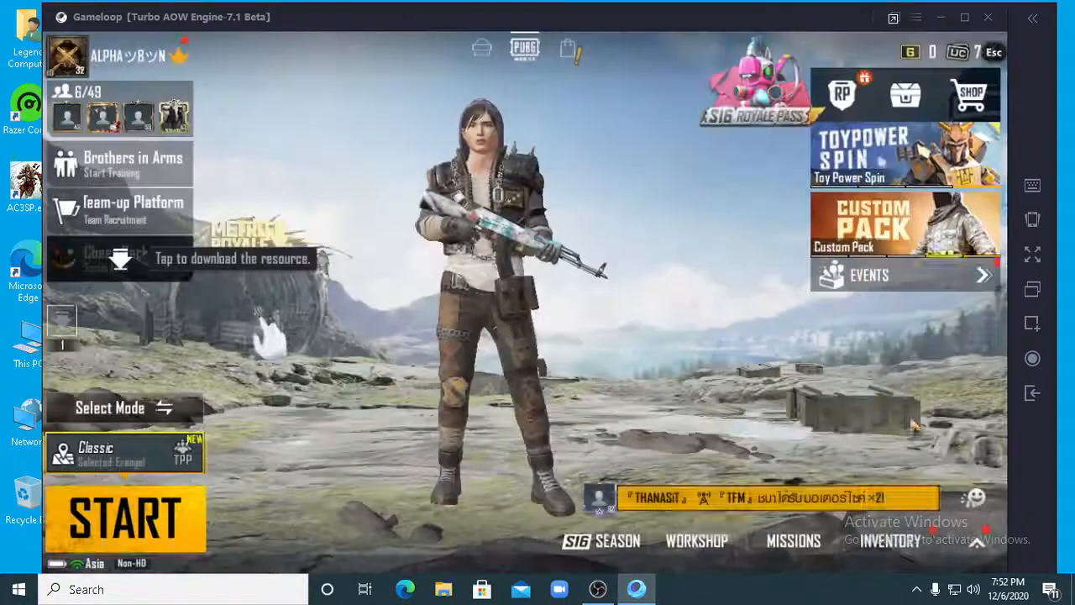
click(973, 539)
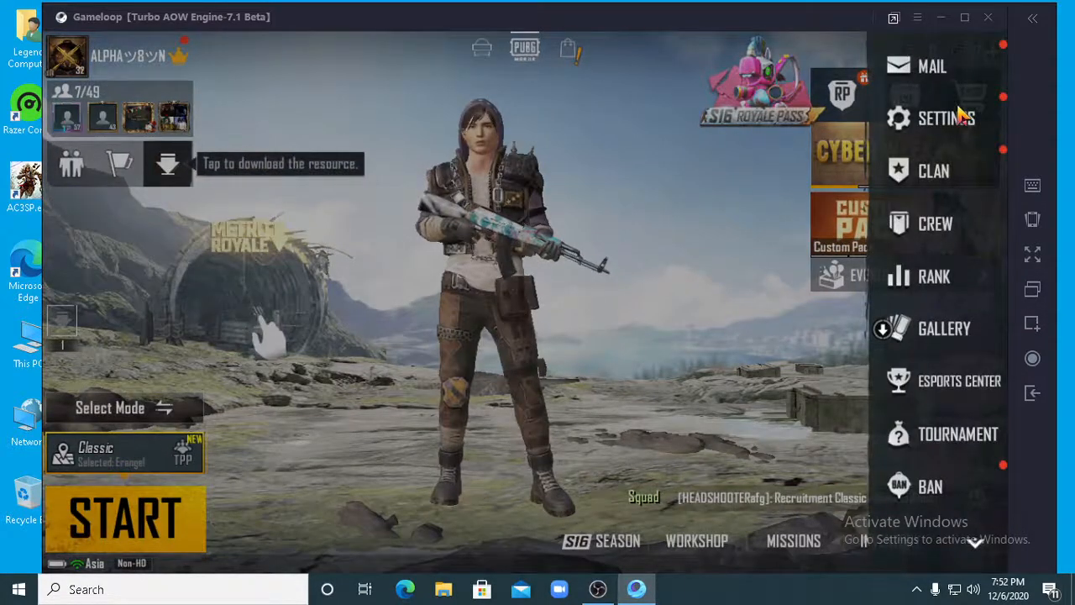
click(946, 119)
click(947, 161)
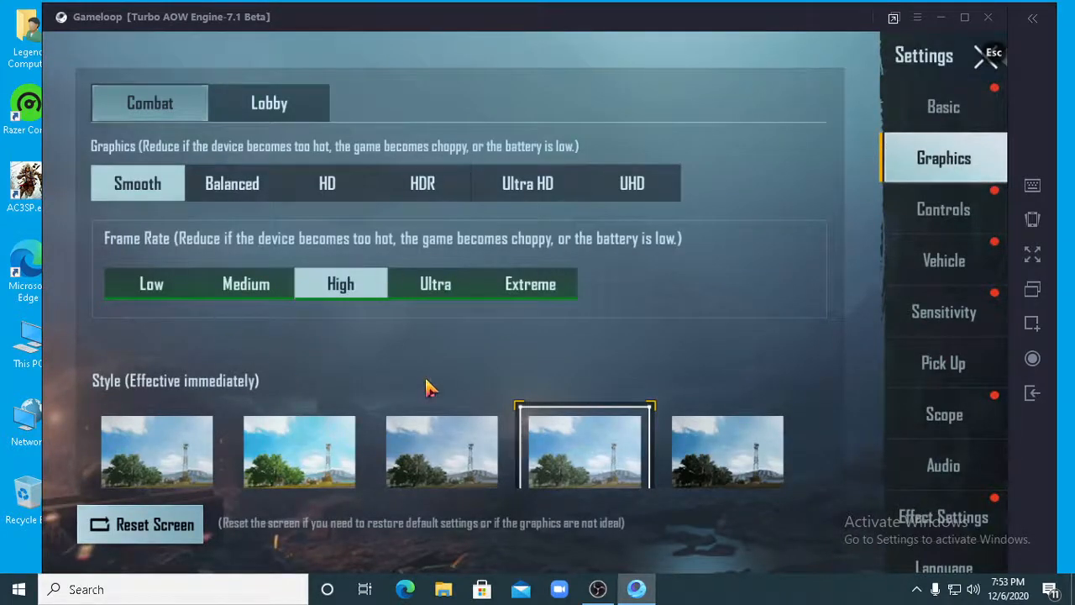
- Set the Combat frame rate to Extreme, apply it, and look over the remaining graphics options
scroll(617, 312, down, 1)
scroll(615, 313, up, 1)
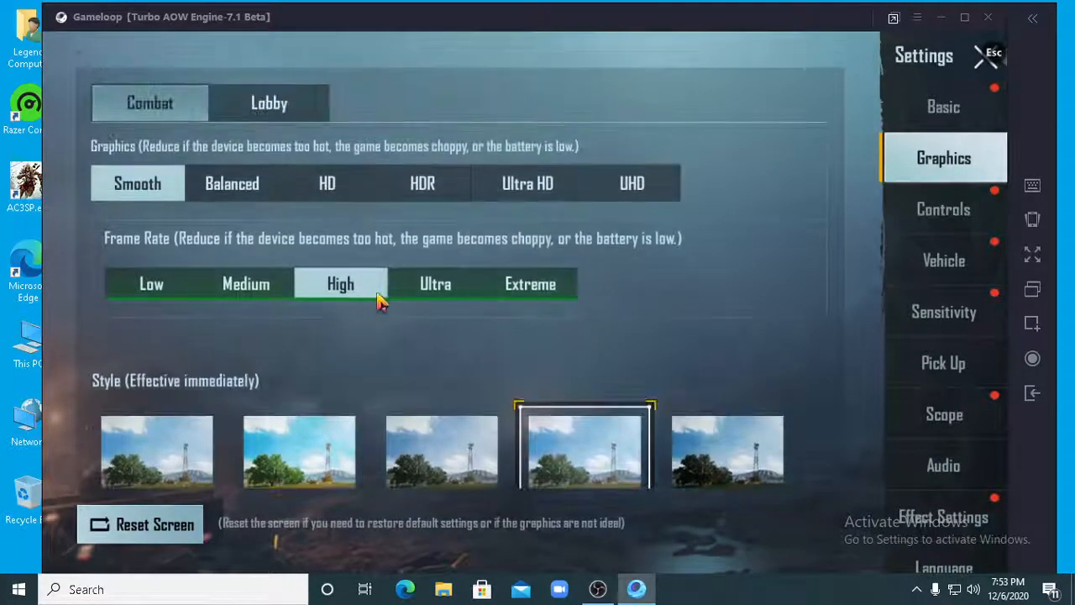
click(520, 284)
click(744, 534)
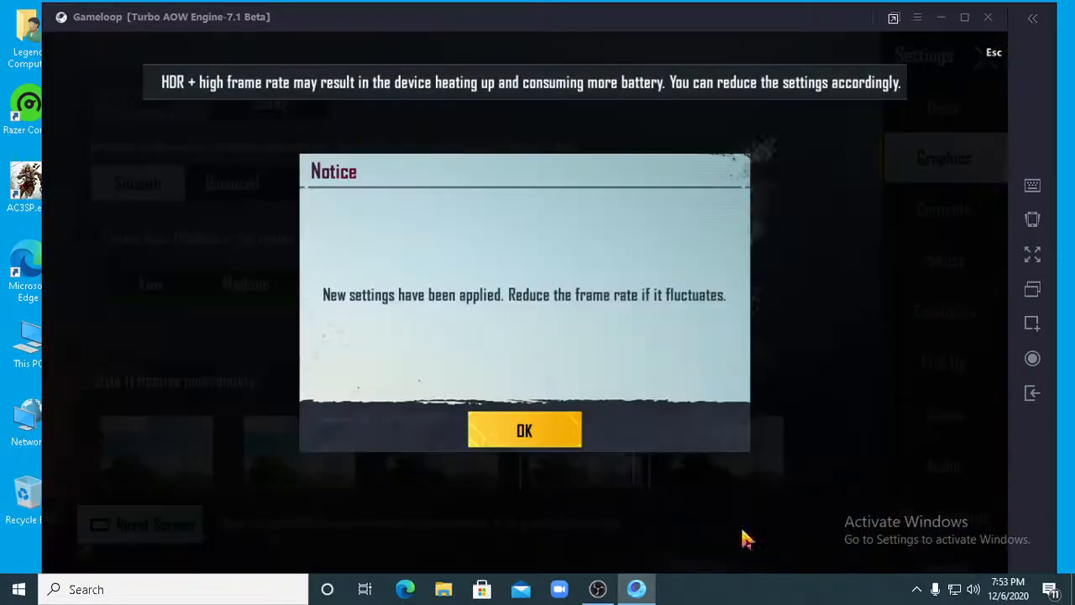
click(583, 437)
scroll(619, 372, down, 8)
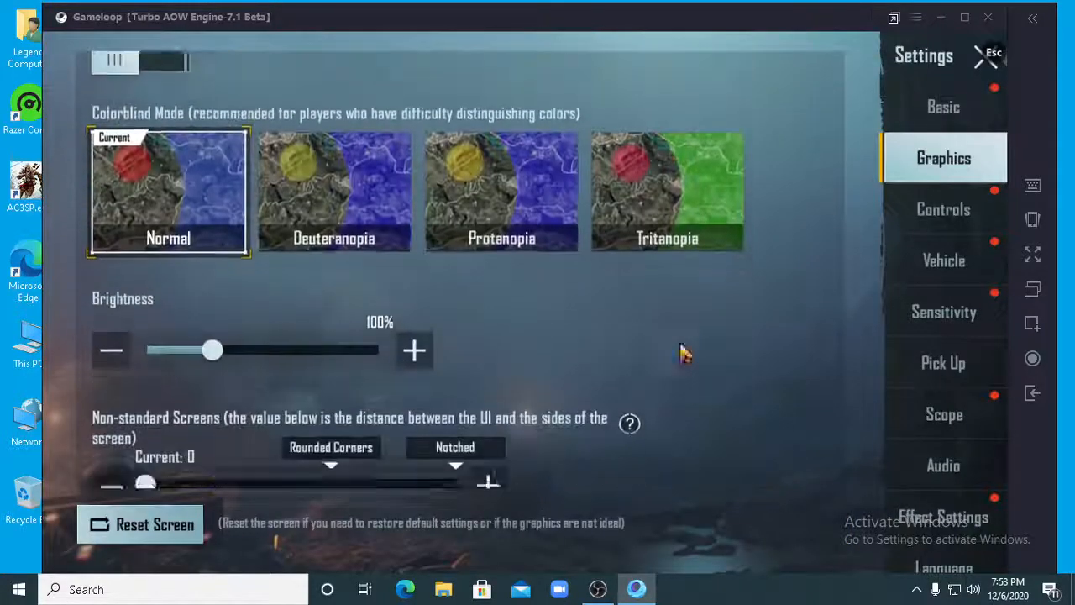
scroll(571, 386, up, 8)
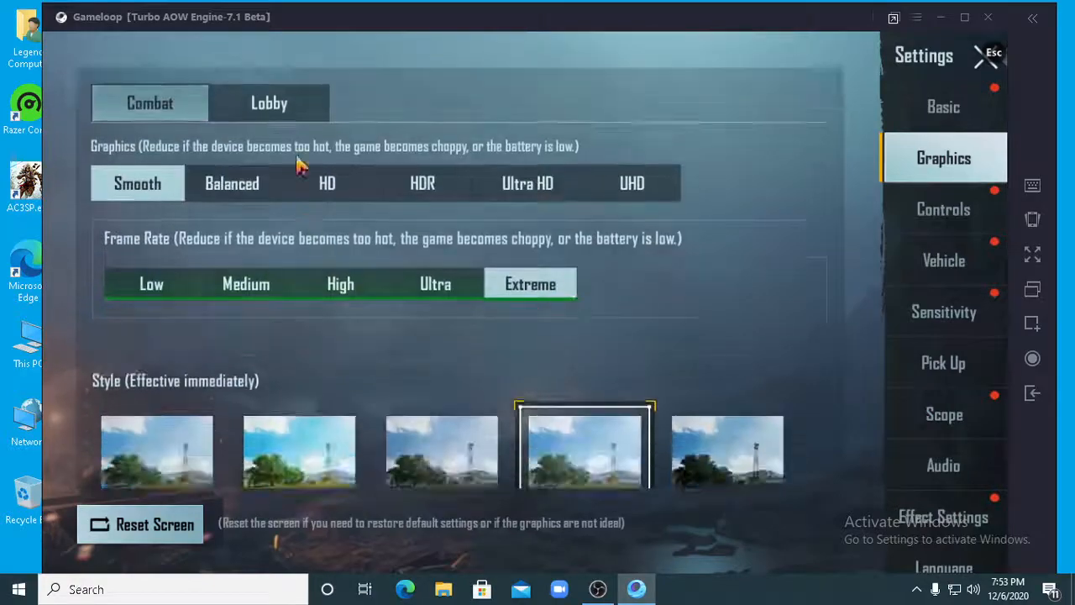
- Set the Lobby frame rate to Extreme, apply it, and look over the options below
click(300, 117)
click(540, 286)
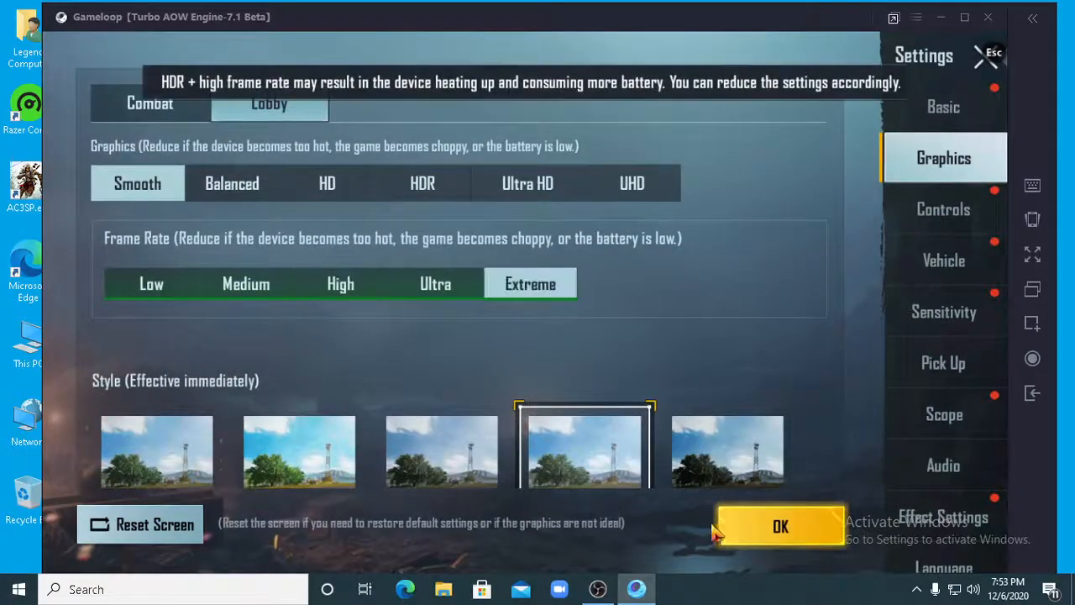
click(744, 534)
click(525, 435)
scroll(684, 283, down, 5)
scroll(696, 209, up, 5)
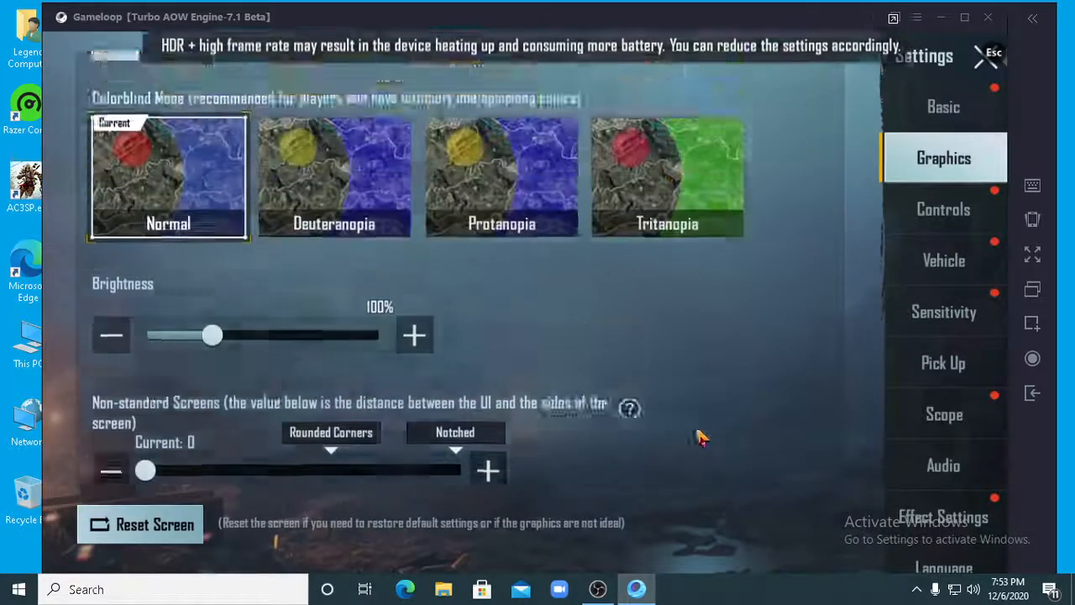
scroll(731, 185, up, 5)
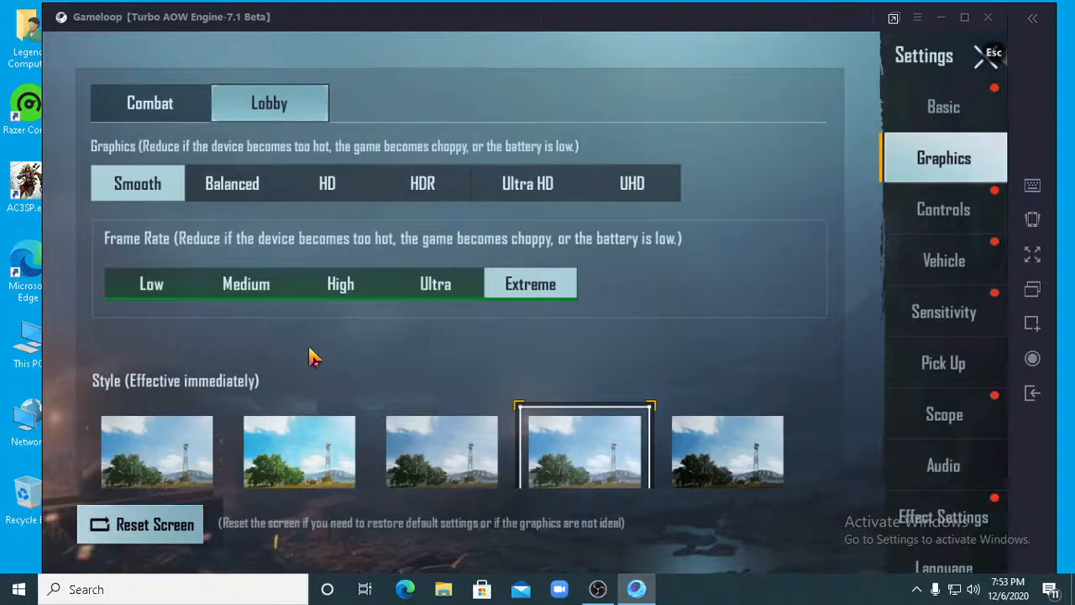
- Try the High and Medium frame rates for the Lobby, then reselect and apply Extreme
click(344, 286)
click(231, 288)
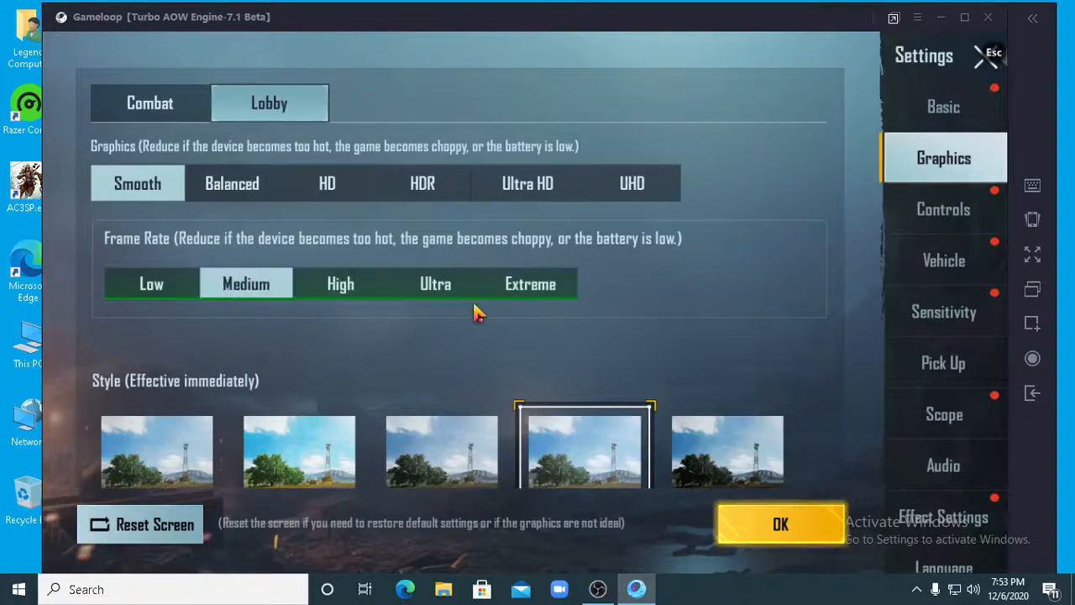
click(513, 290)
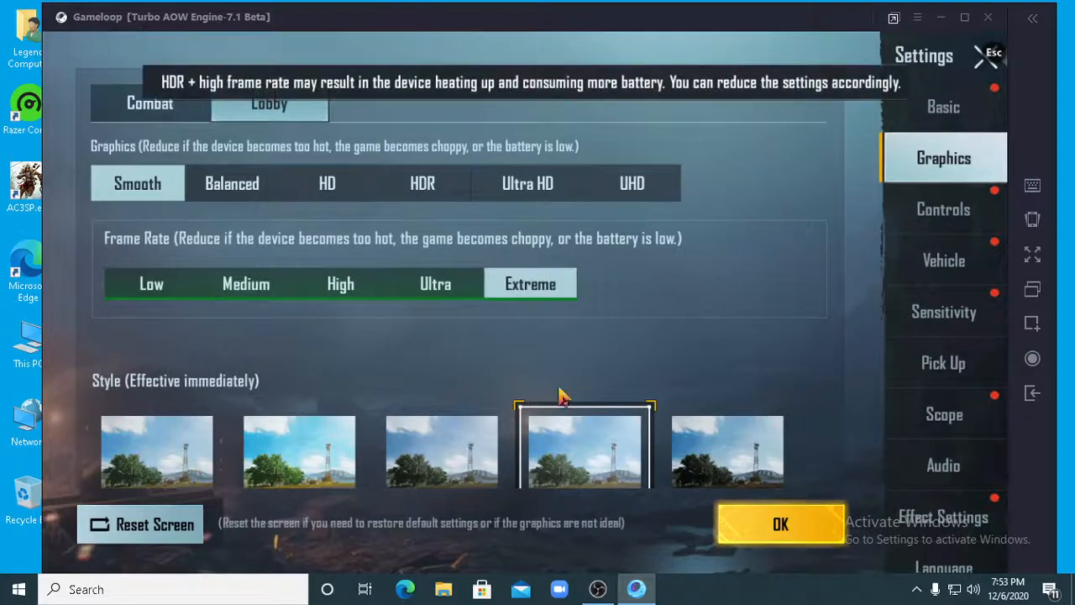
click(734, 522)
click(572, 435)
- Review the style, anti-aliasing and colorblind options, check the Combat graphics settings, and return to the lobby
drag(565, 406, 581, 214)
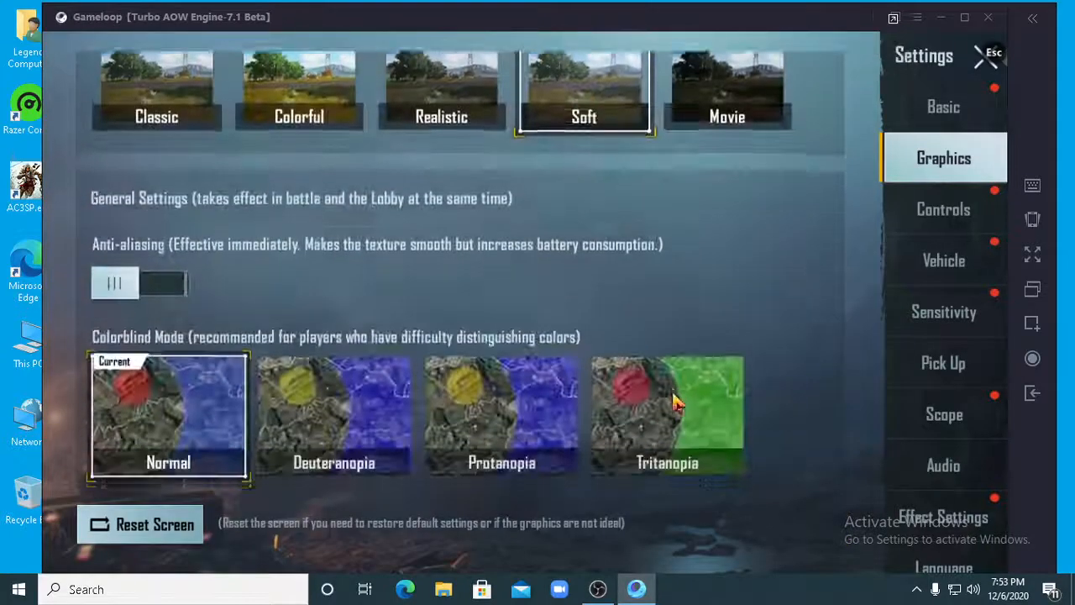
drag(676, 403, 696, 225)
drag(707, 266, 697, 529)
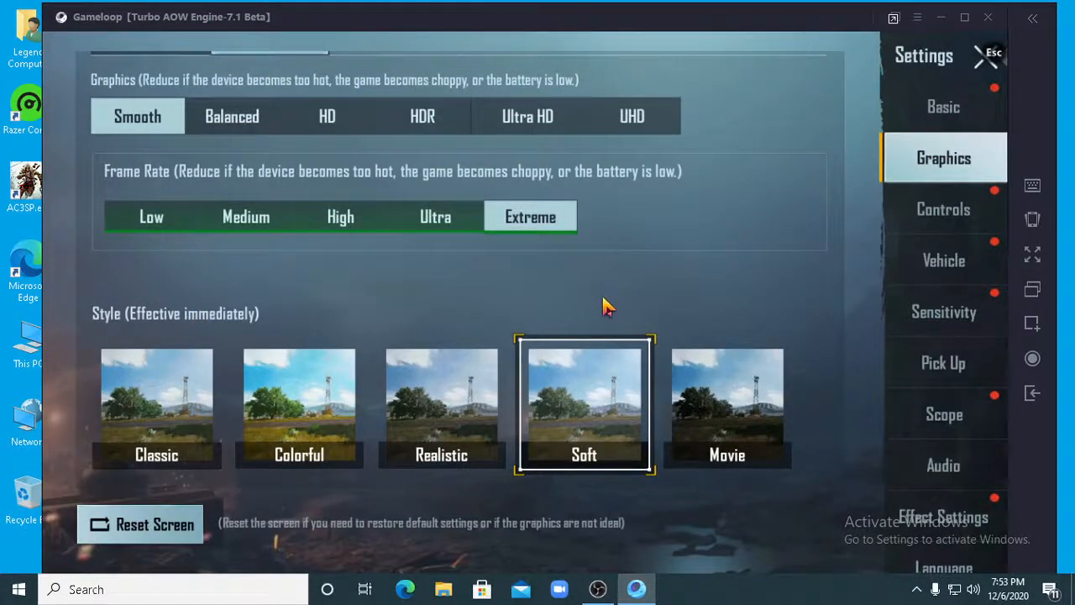
scroll(603, 307, up, 2)
click(173, 116)
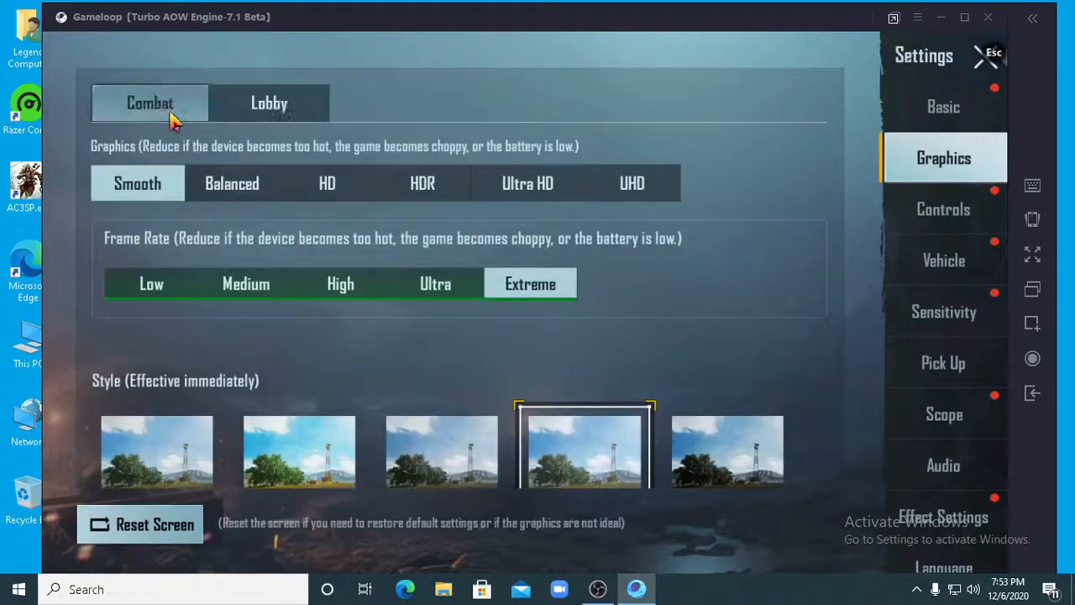
click(983, 60)
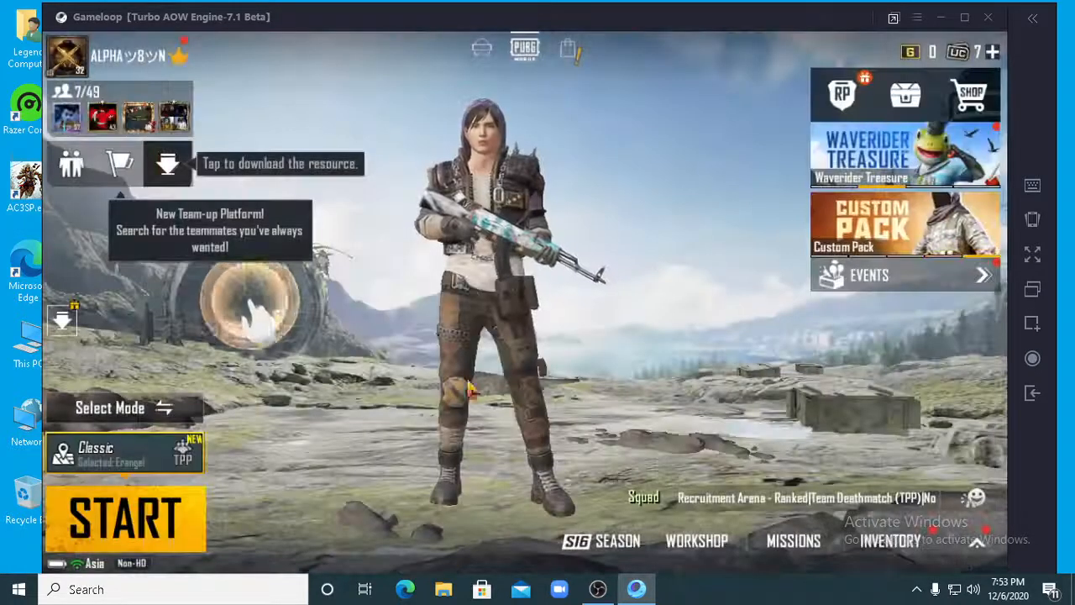
- Turn on Auto Matching for the ranked Classic Erangel TPP mode and confirm the mode selection
click(160, 415)
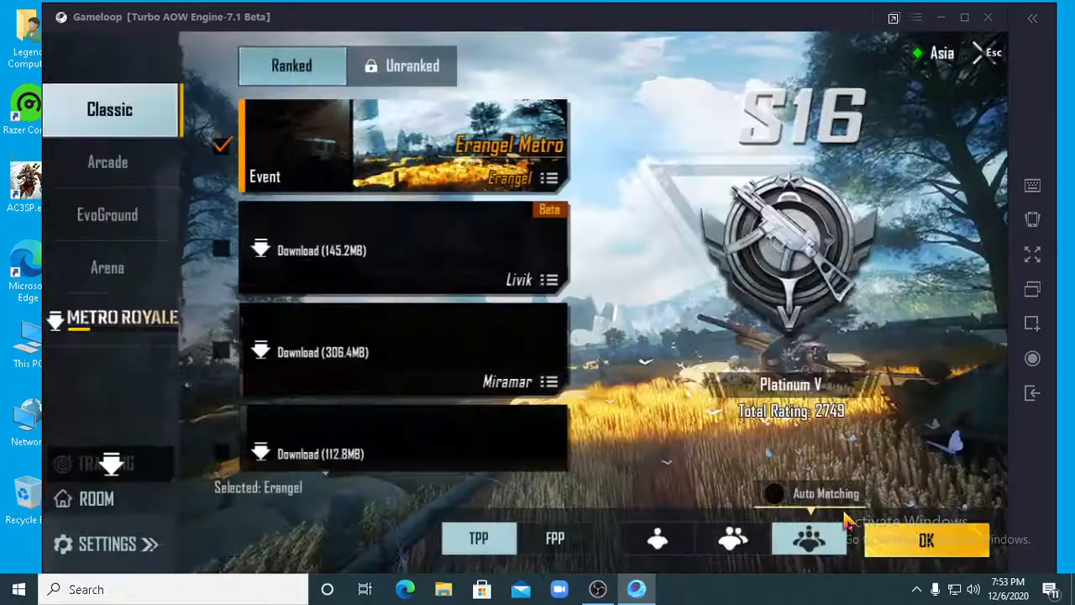
click(774, 494)
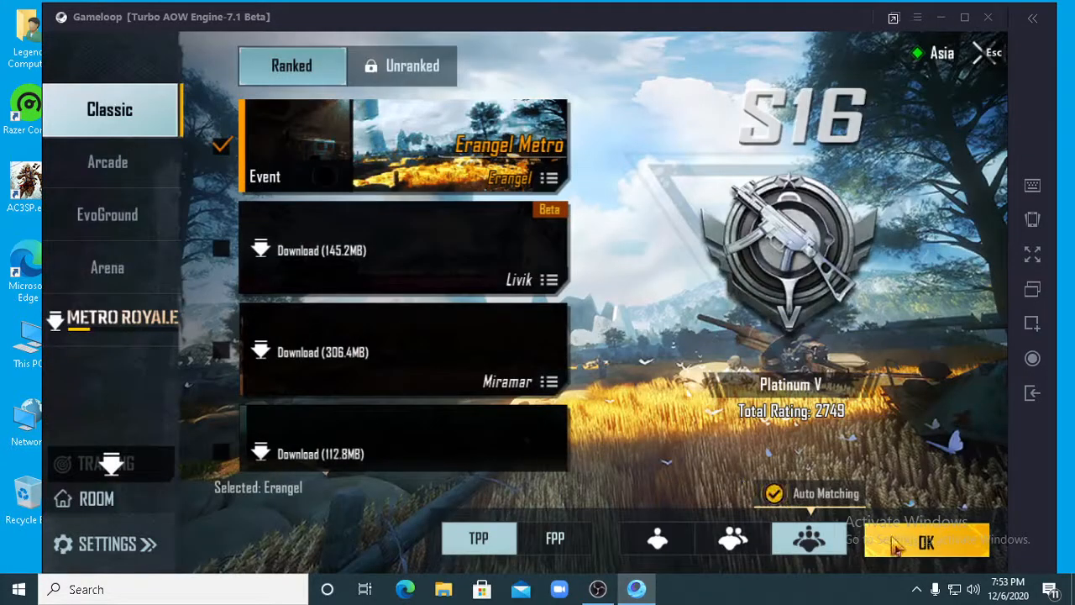
click(894, 541)
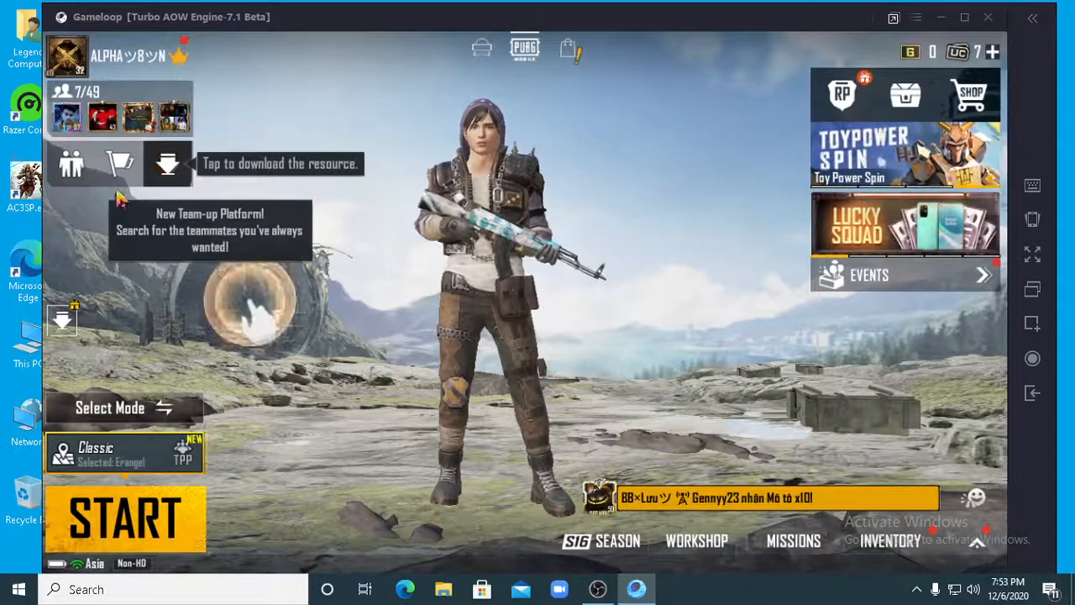
- Start the Classic Erangel match, check OBS while it loads, and return to the GameLoop window
click(115, 128)
click(351, 301)
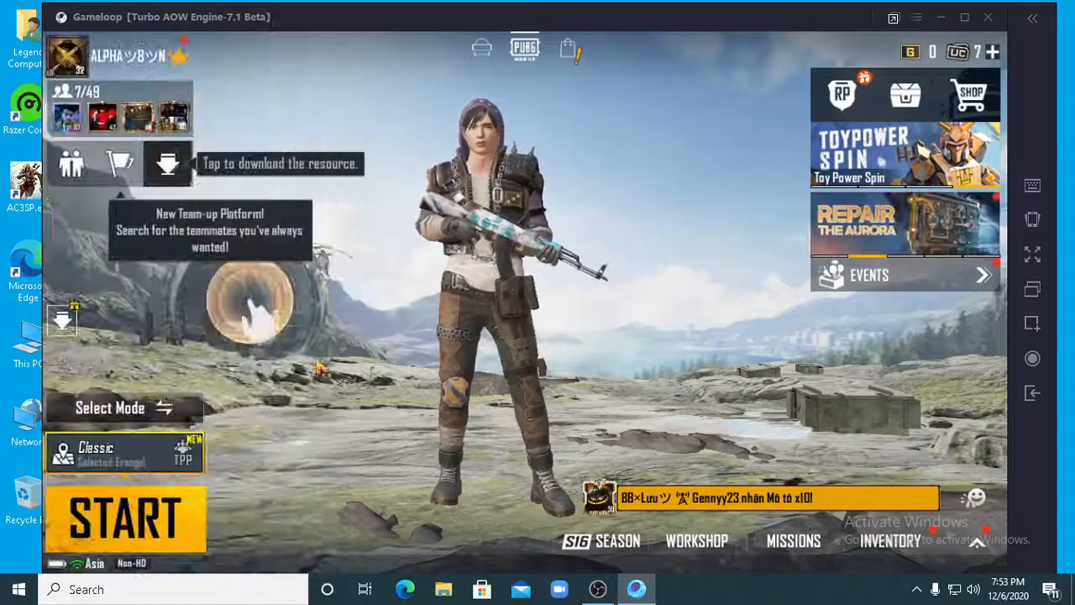
click(134, 519)
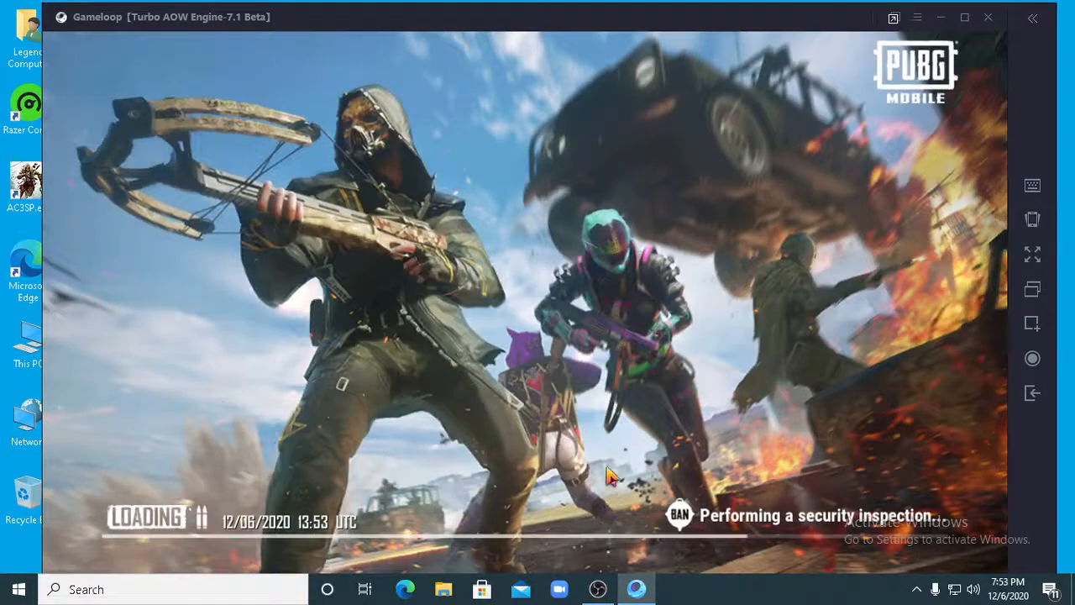
click(611, 589)
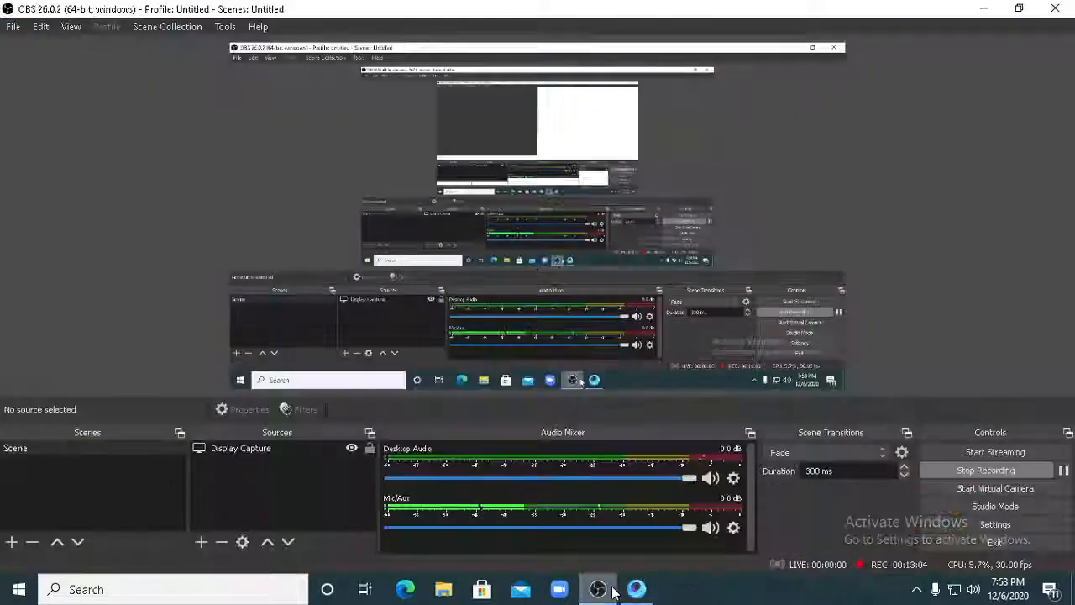
click(636, 589)
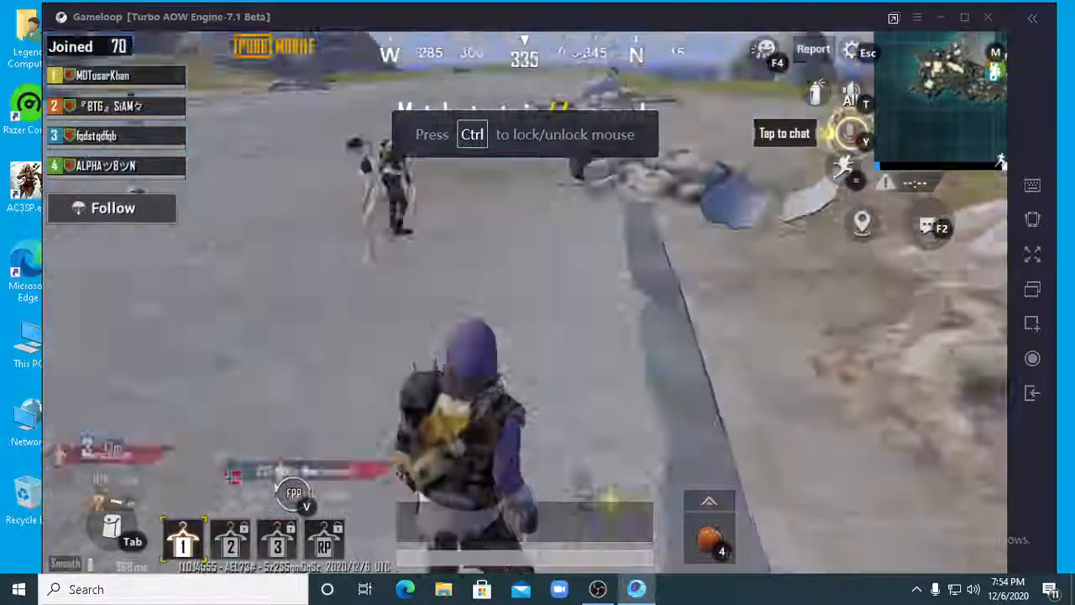
- Unlock the mouse in the match and switch the voice chat to the team channel
key(ctrl)
click(853, 94)
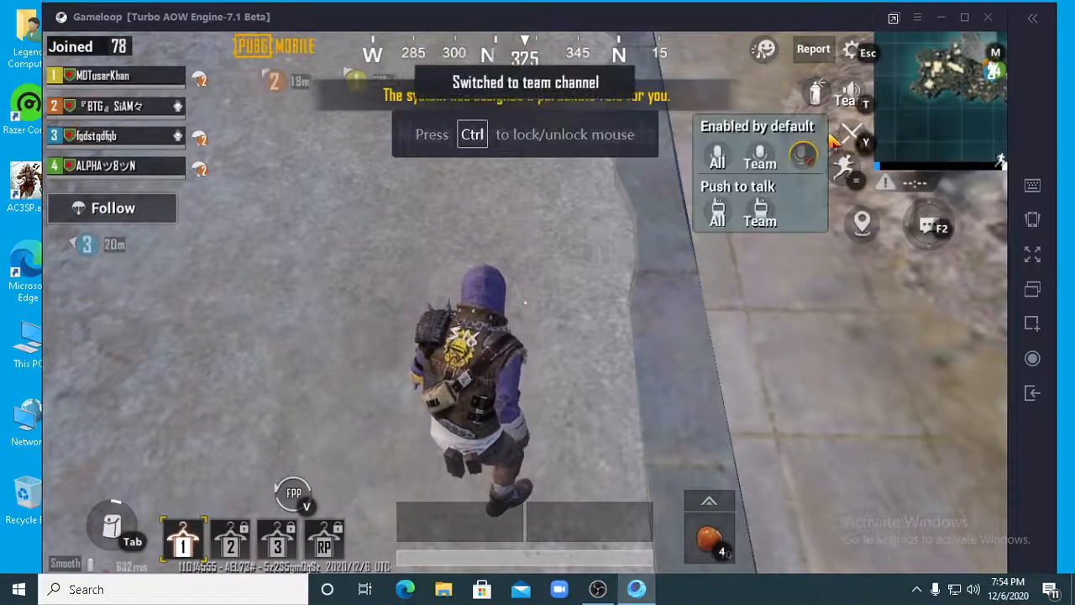
- Set the microphone to the team channel and run the character around the spawn island during the match countdown
click(765, 160)
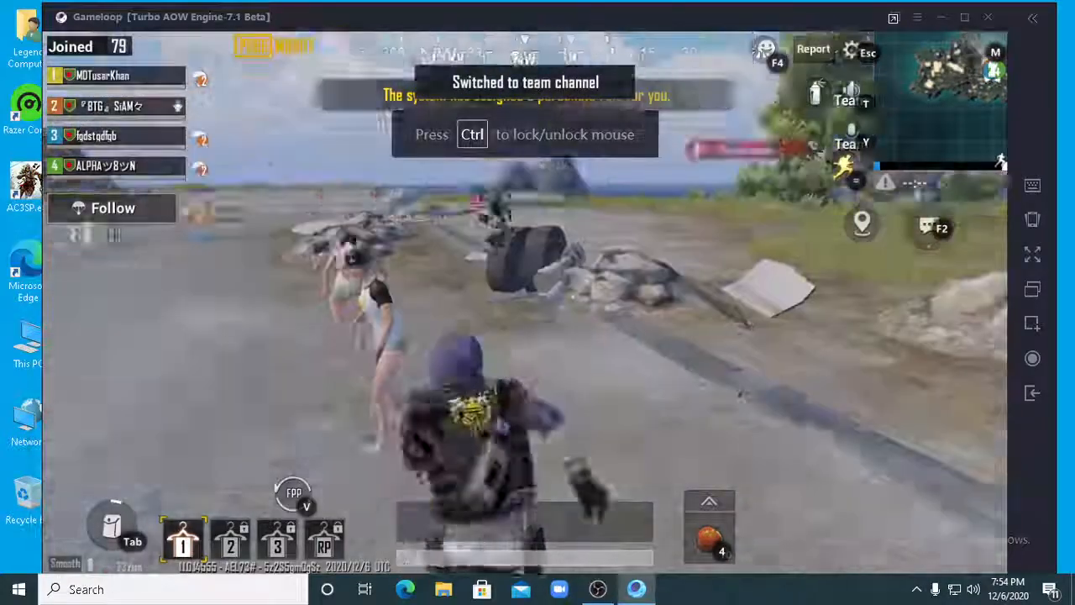
key(w)
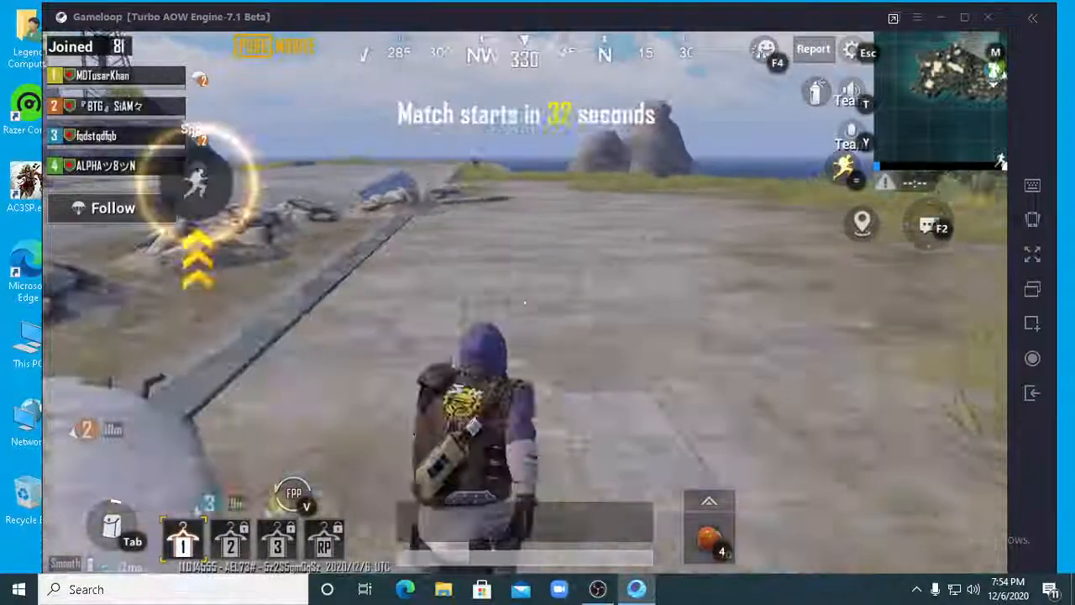
key(w)
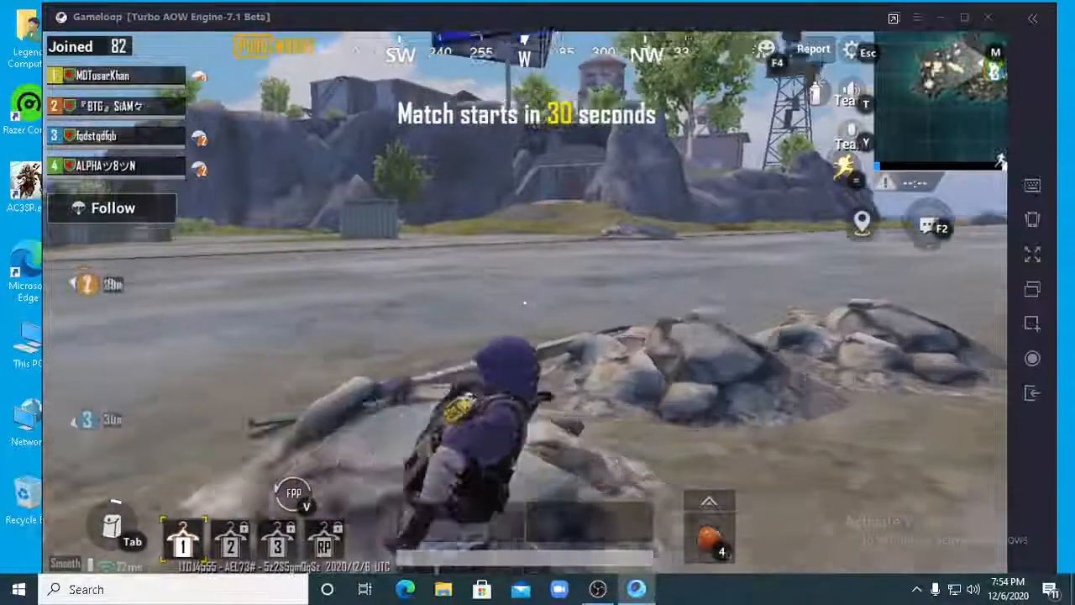
key(w)
key(w)
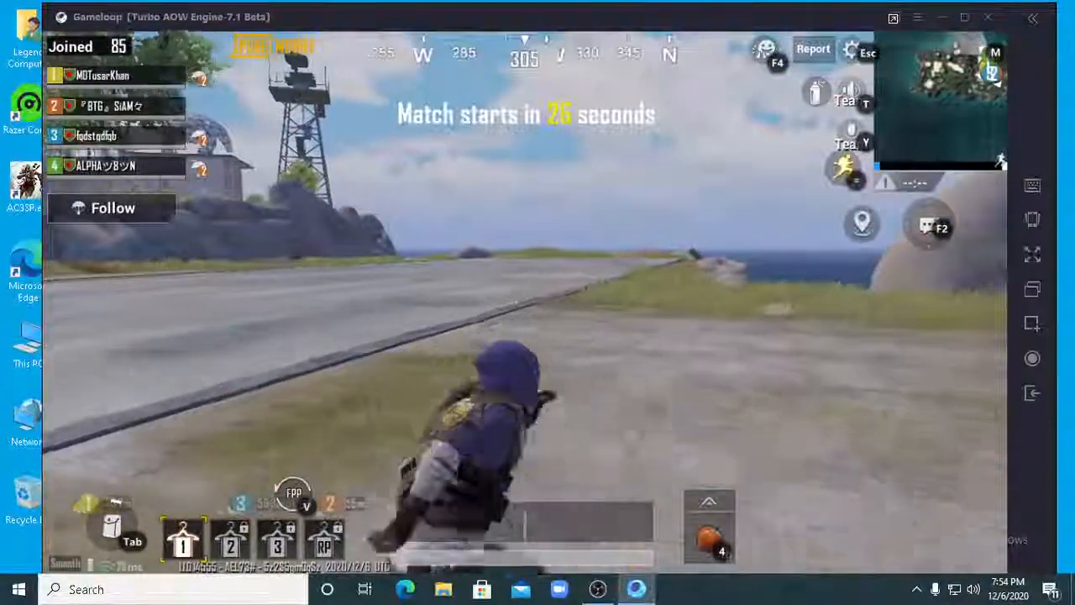
key(w)
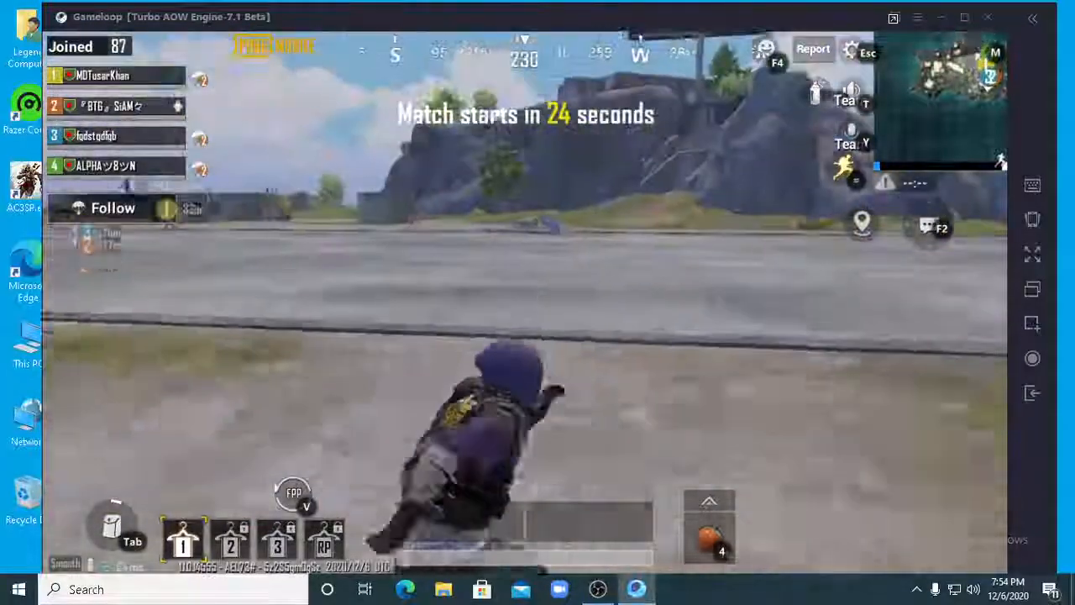
key(w)
key(grave)
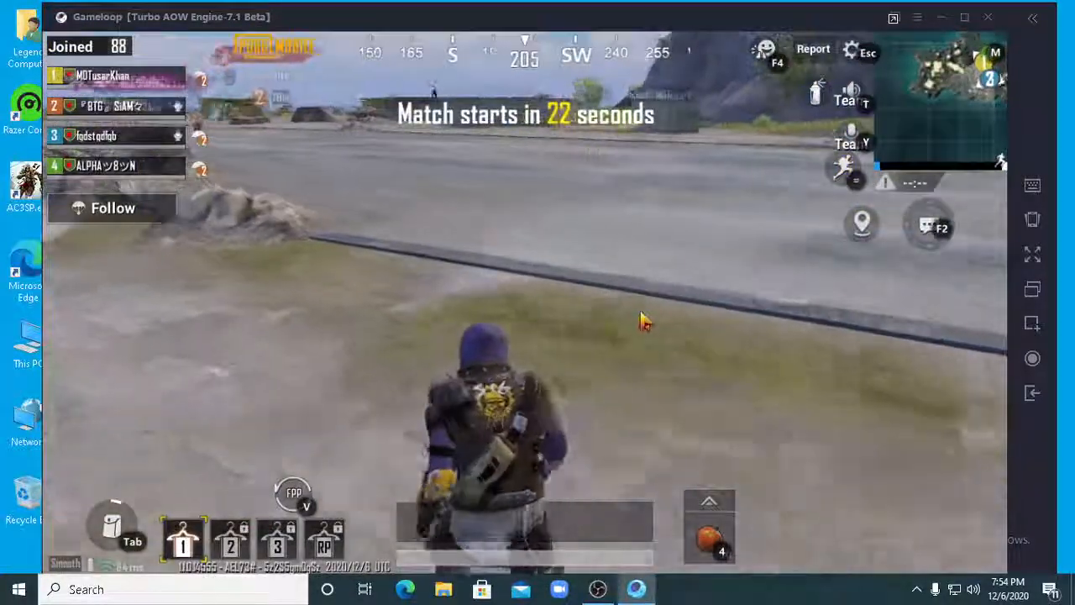
key(grave)
key(w)
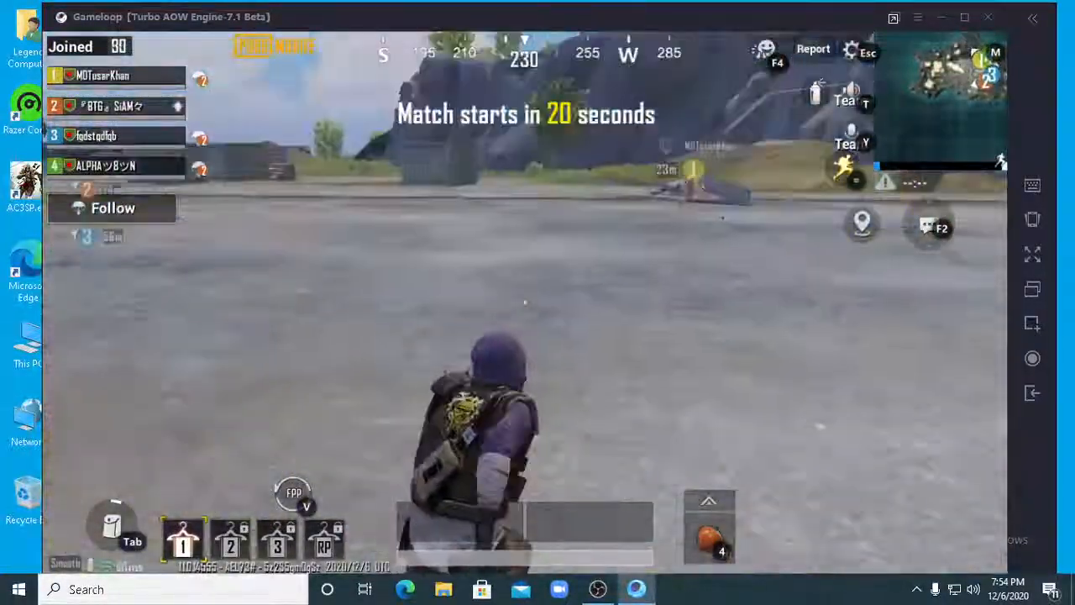
key(w)
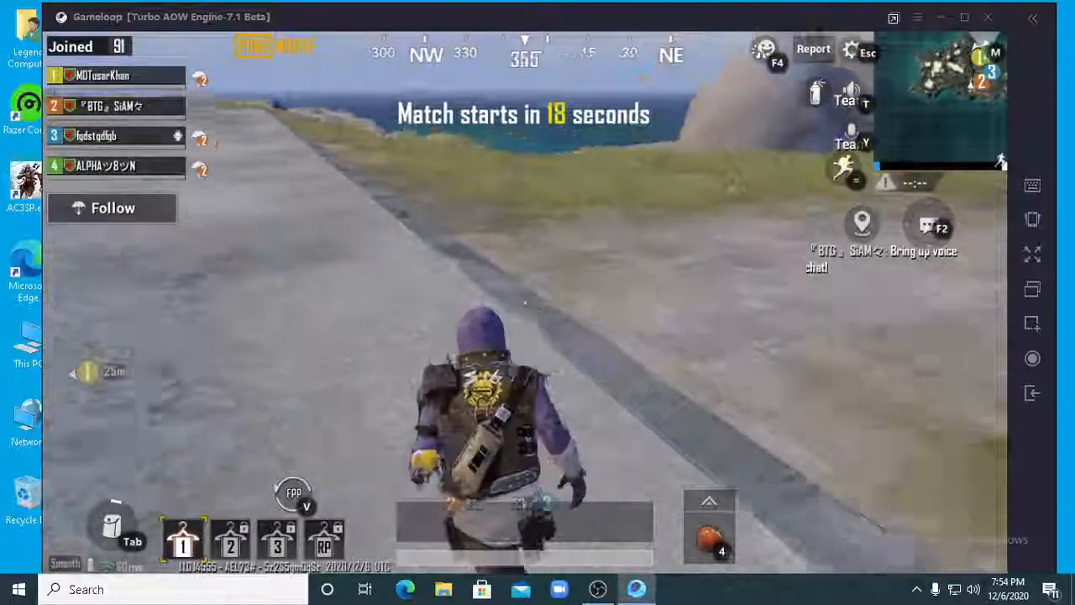
key(w)
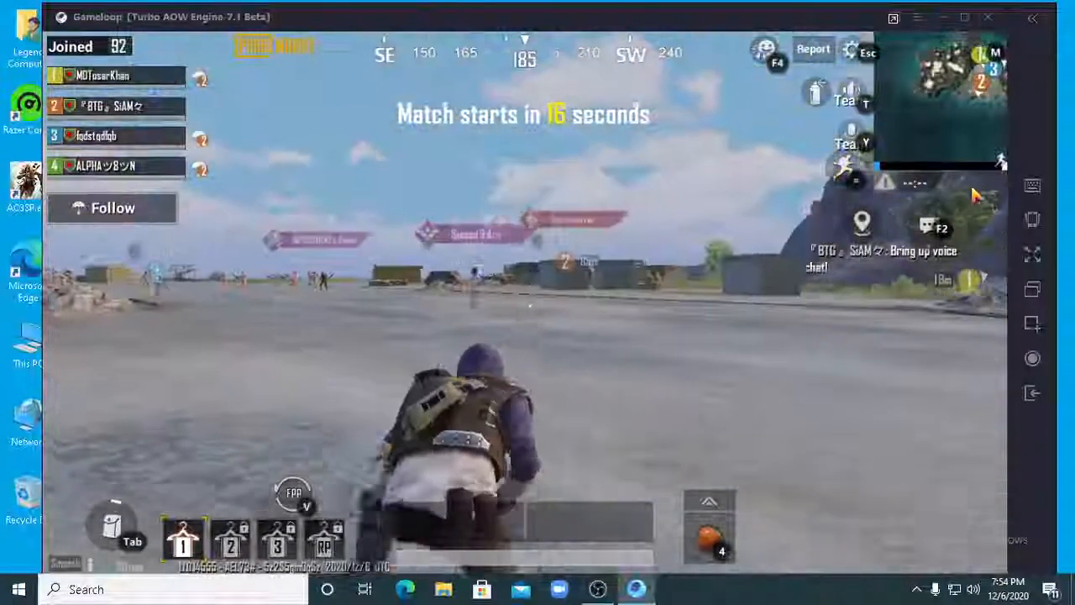
- Check the in-match graphics settings during the countdown, and briefly switch to OBS before returning to the GameLoop window
click(863, 53)
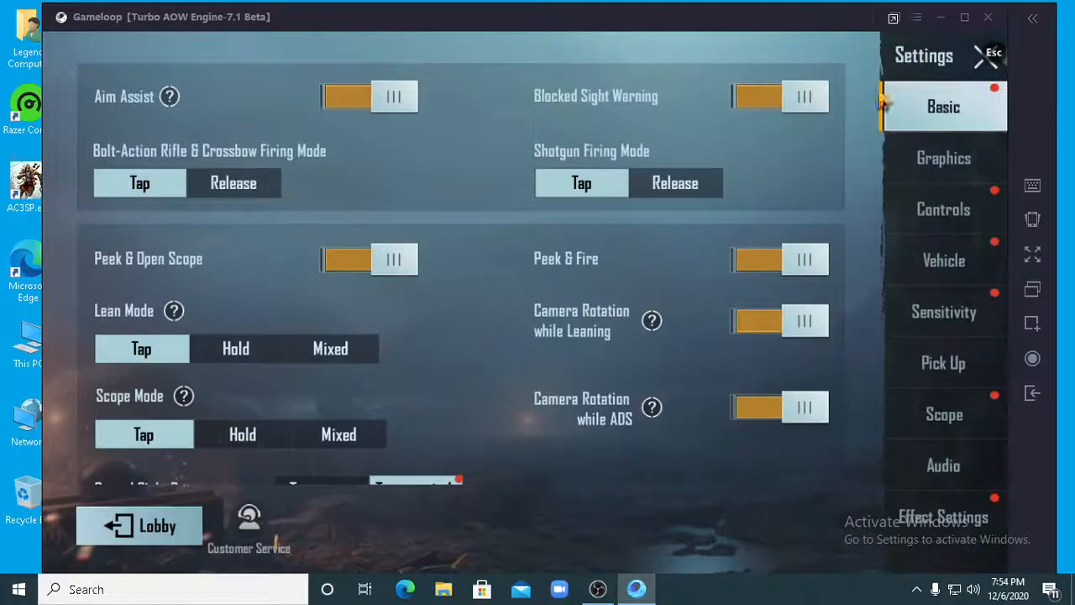
click(925, 160)
click(990, 74)
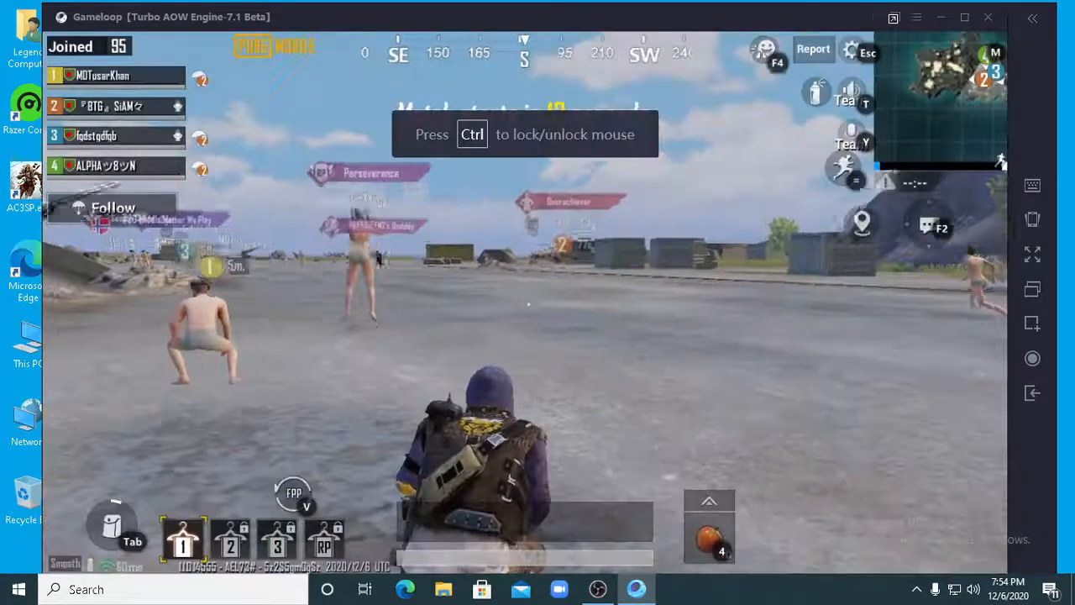
click(595, 590)
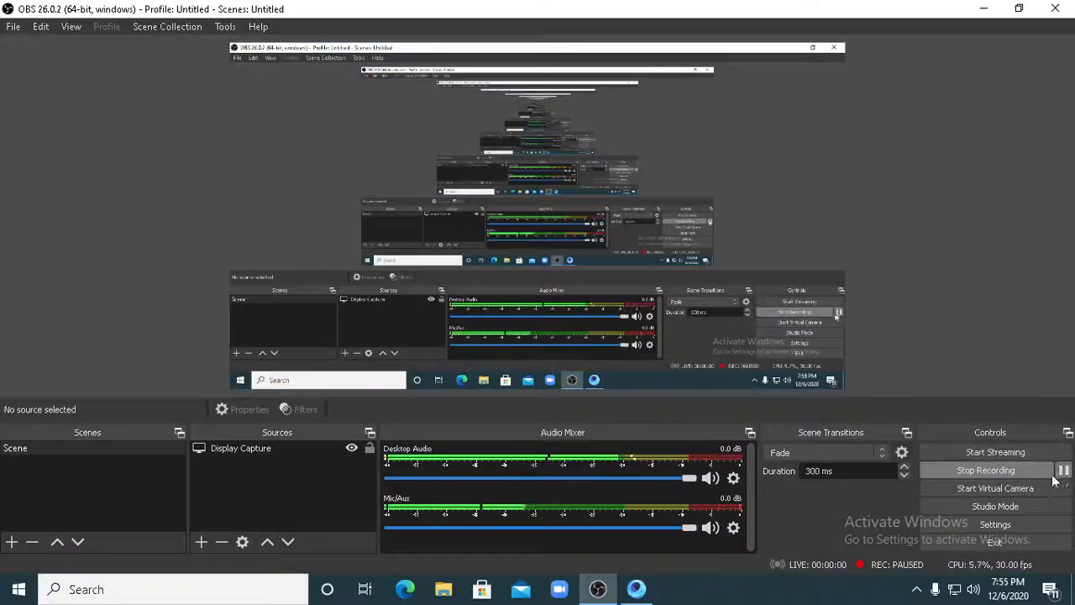
click(635, 588)
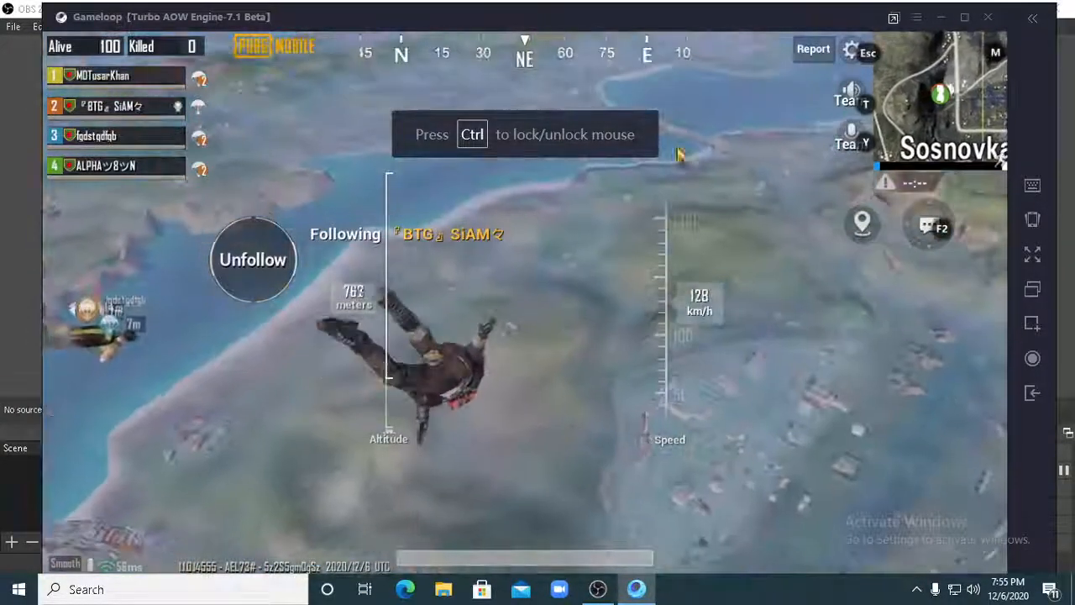
- Confirm the combat graphics settings with Smooth graphics and the High frame rate, and return to the match
click(851, 52)
click(924, 168)
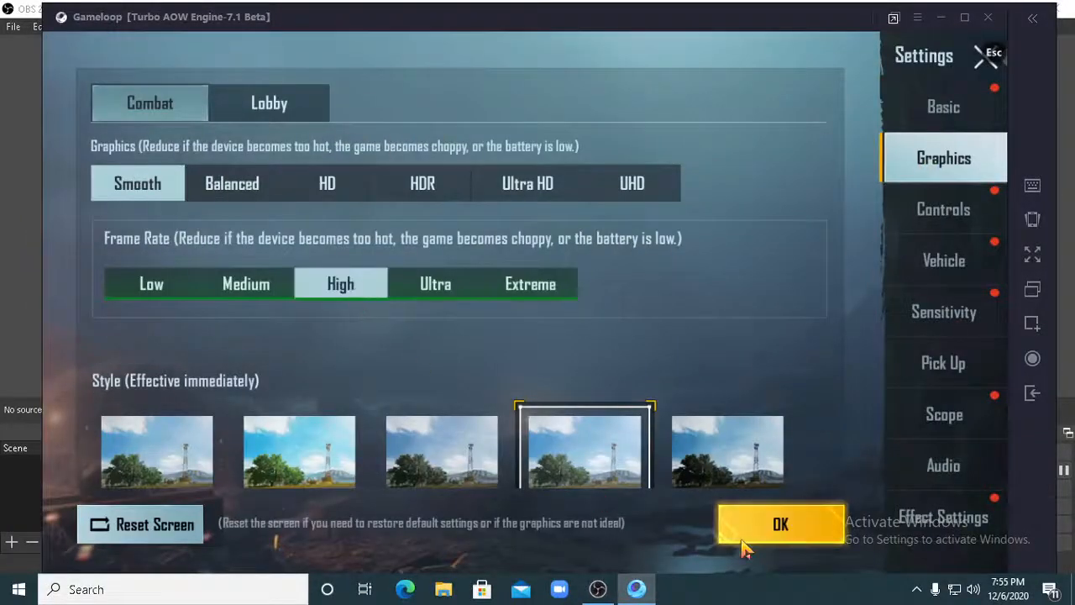
click(744, 542)
click(481, 443)
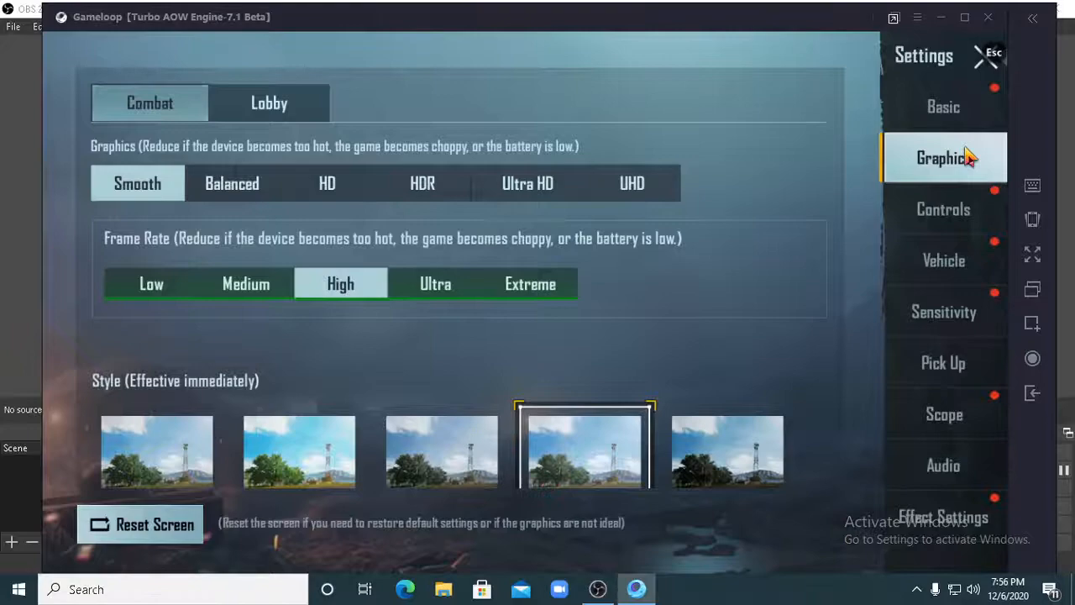
click(988, 64)
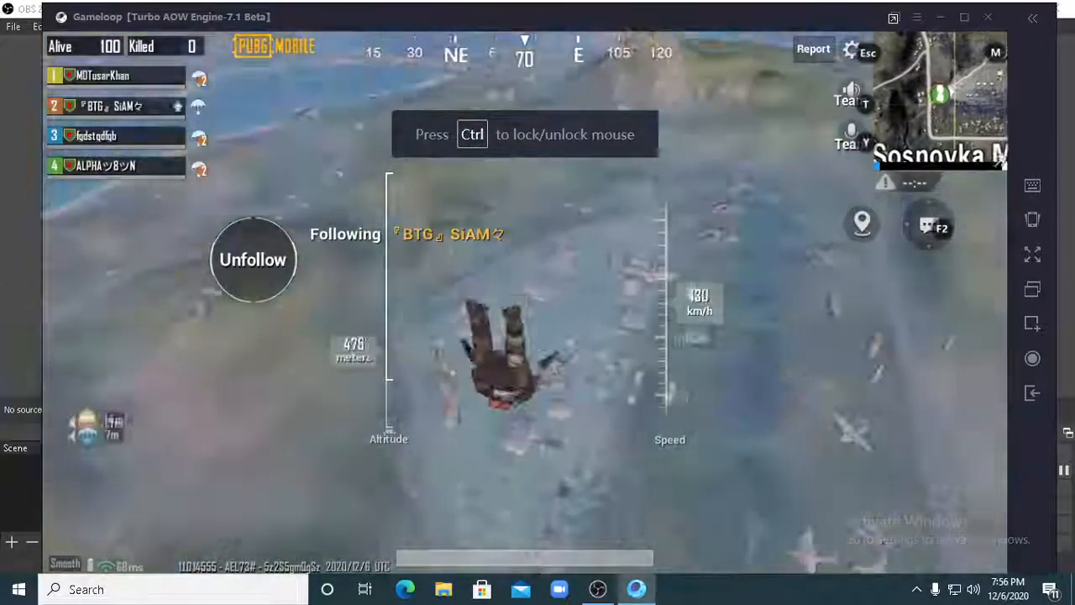